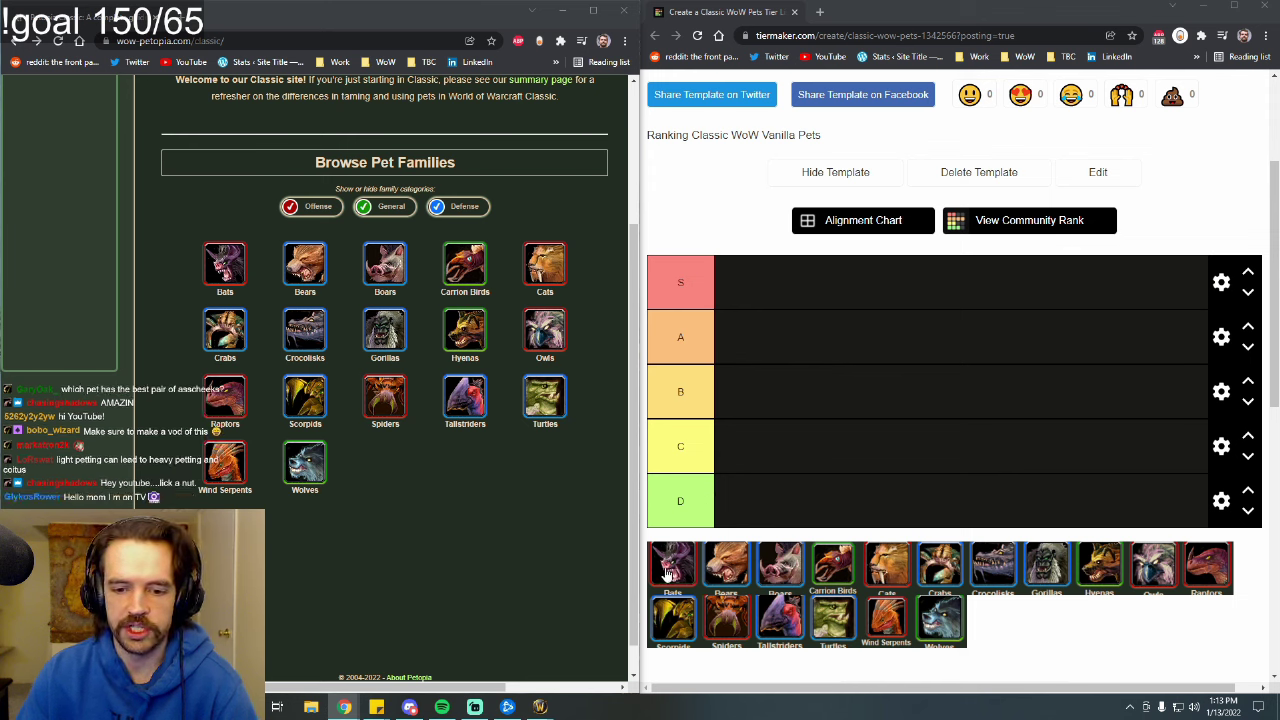
Review the Bats family page on Petopia and place Bats in the S tier of the tier list.
click(241, 264)
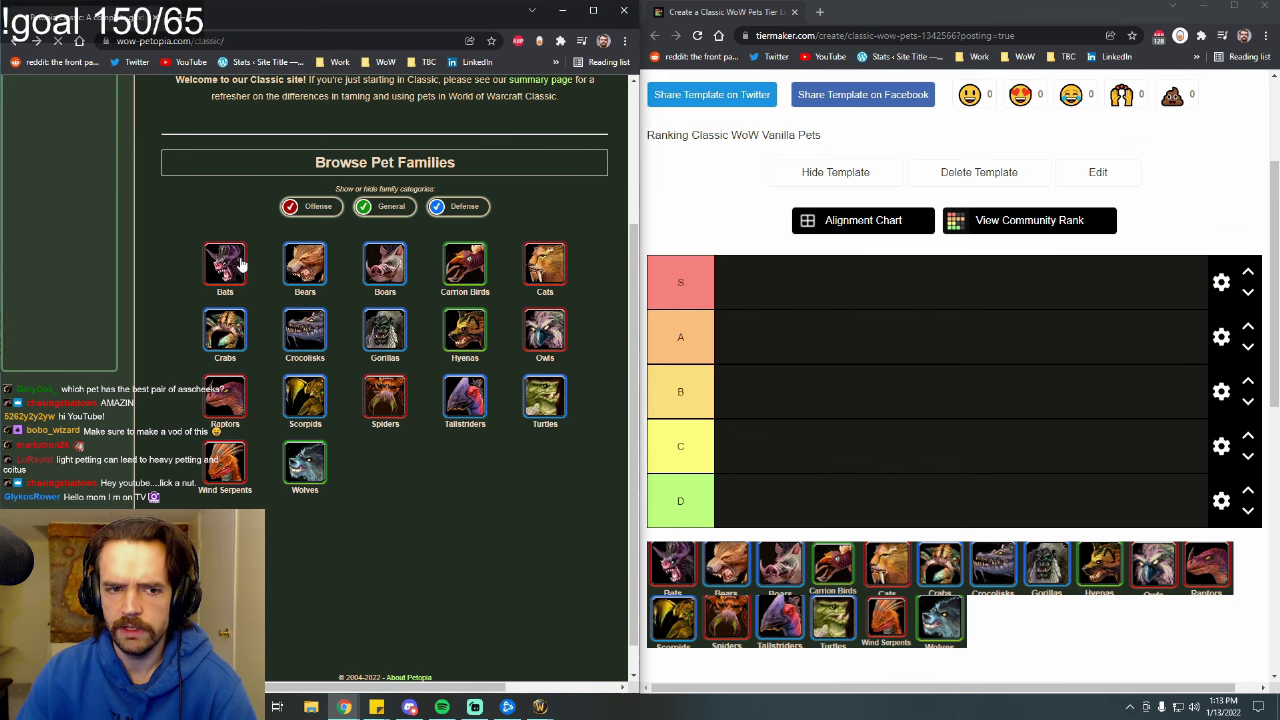
scroll(320, 300, down, 2)
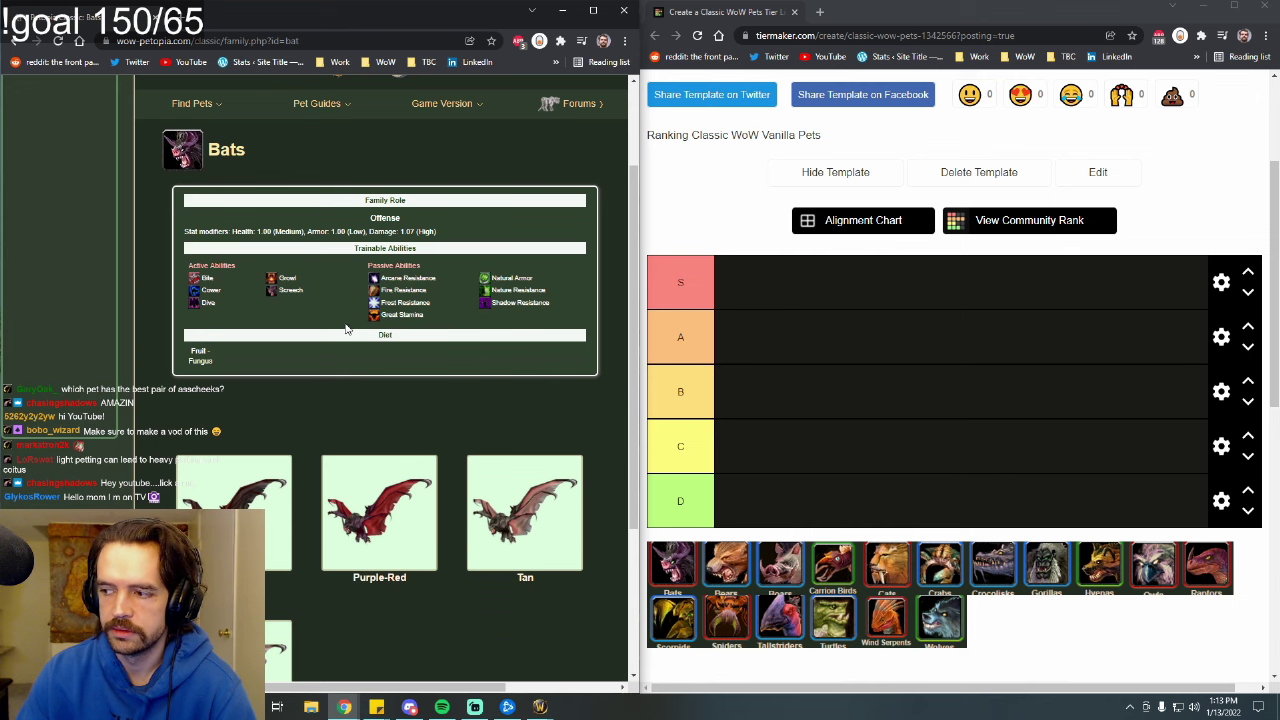
scroll(336, 303, down, 1)
scroll(335, 300, up, 1)
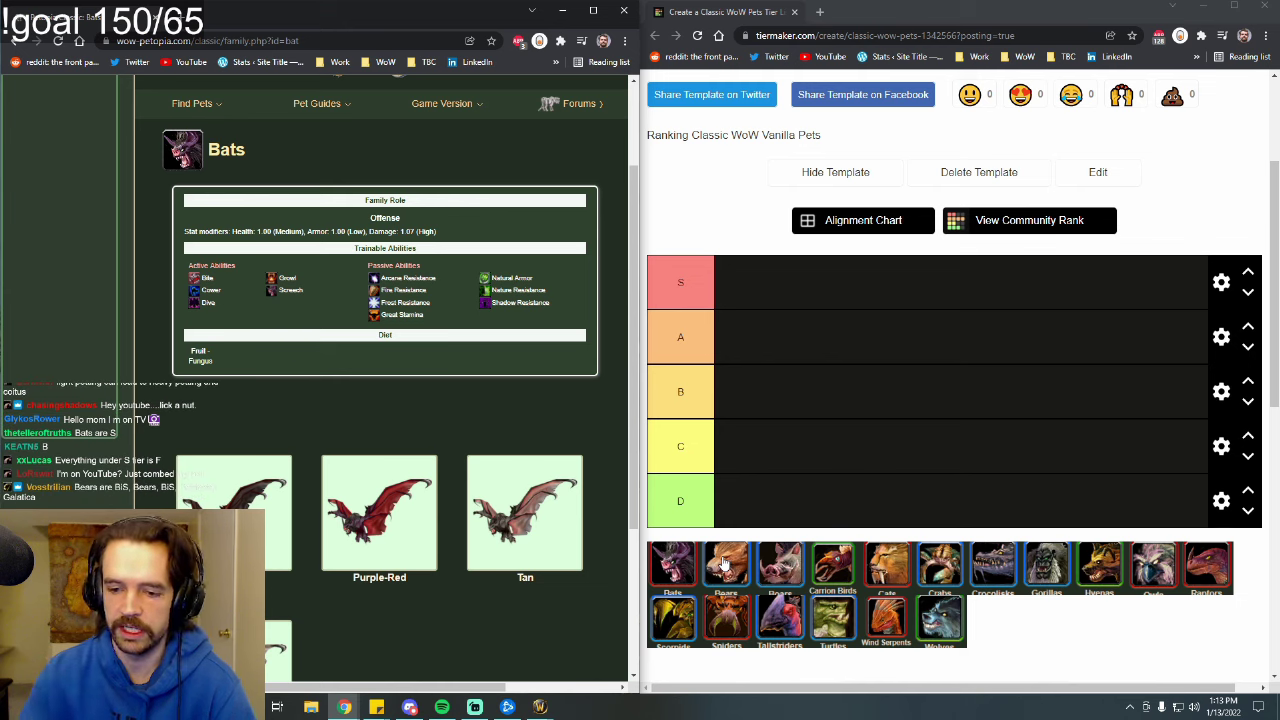
drag(673, 565, 760, 289)
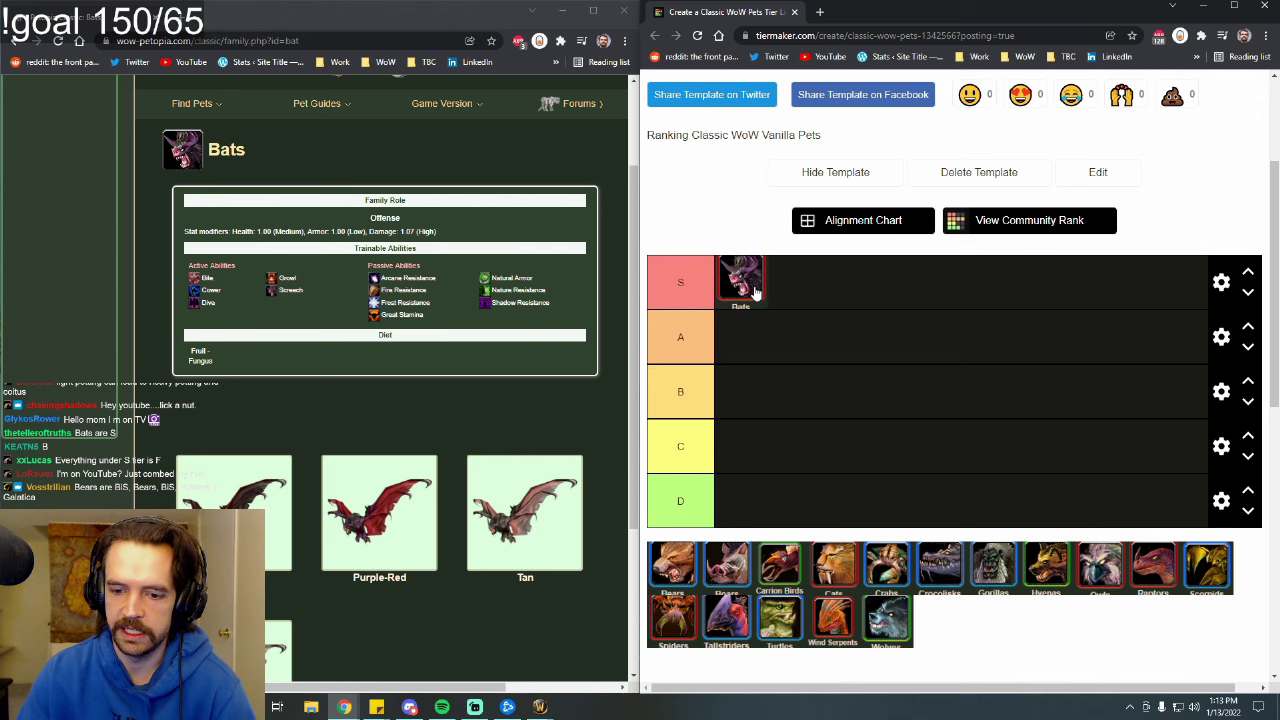
Review the Bears family's stat modifiers and abilities on Petopia, and place Bears in the C tier.
click(346, 298)
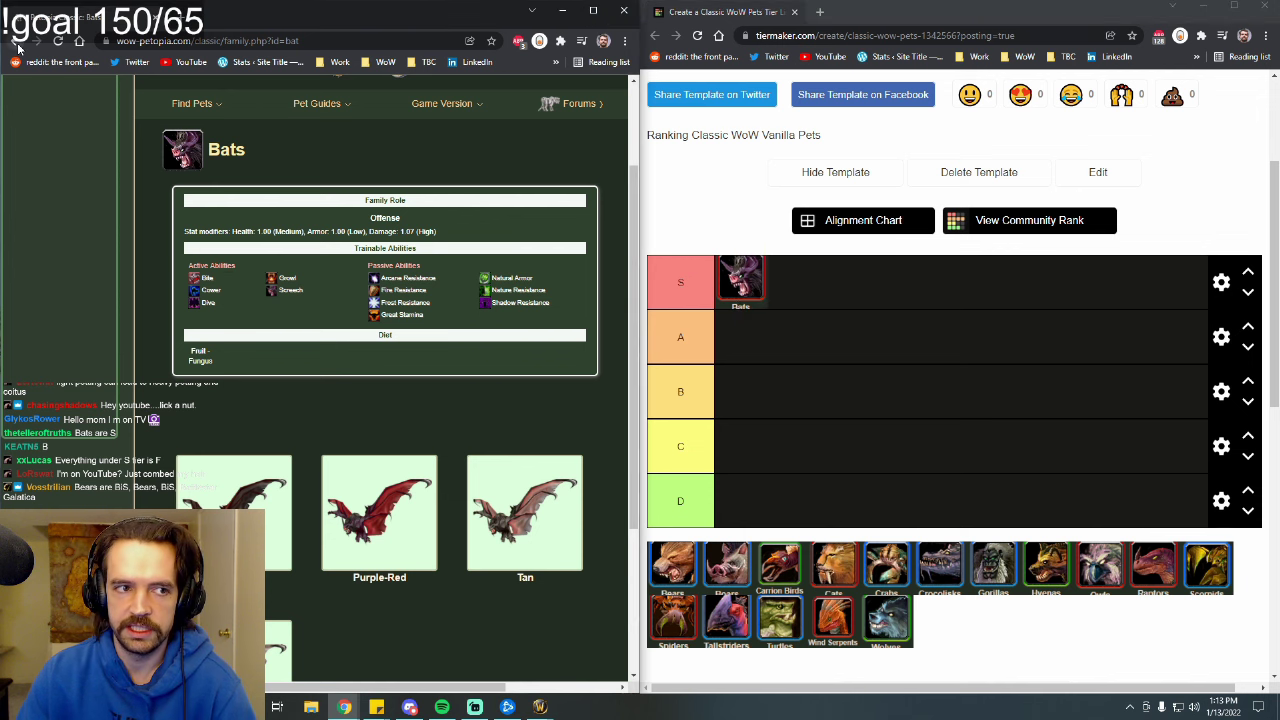
key(alt+Left)
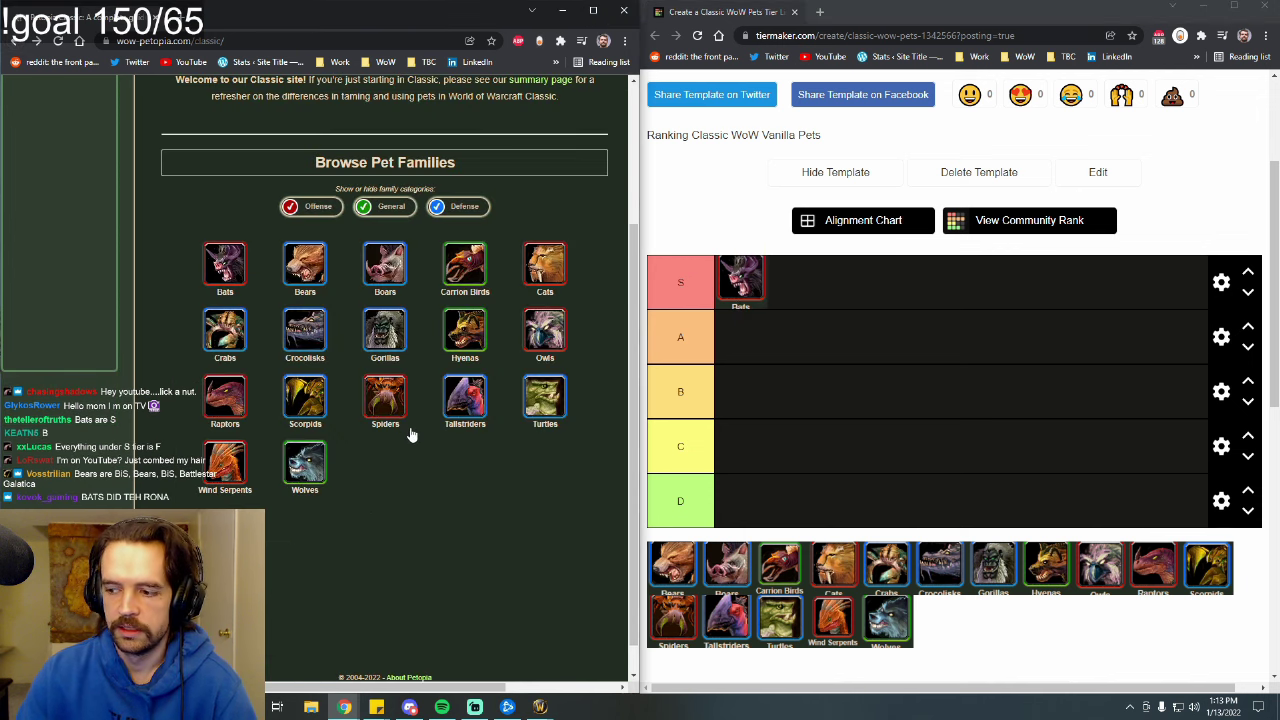
click(318, 275)
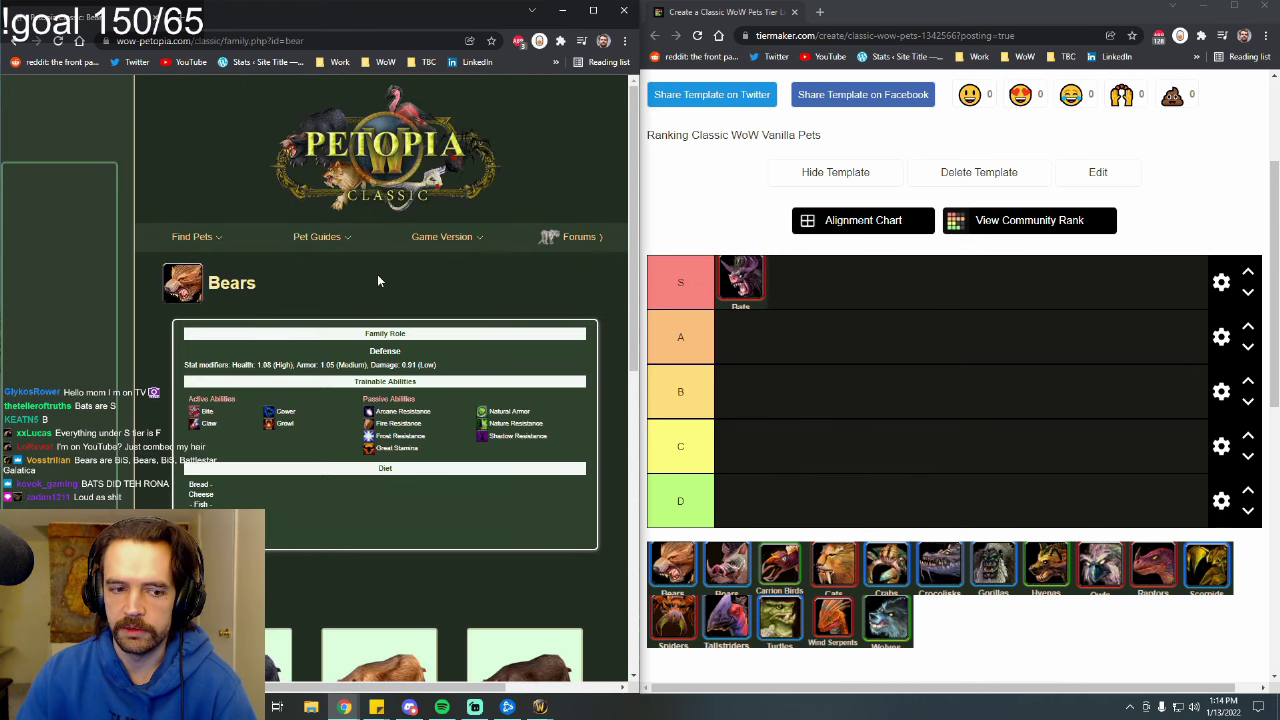
scroll(377, 274, down, 1)
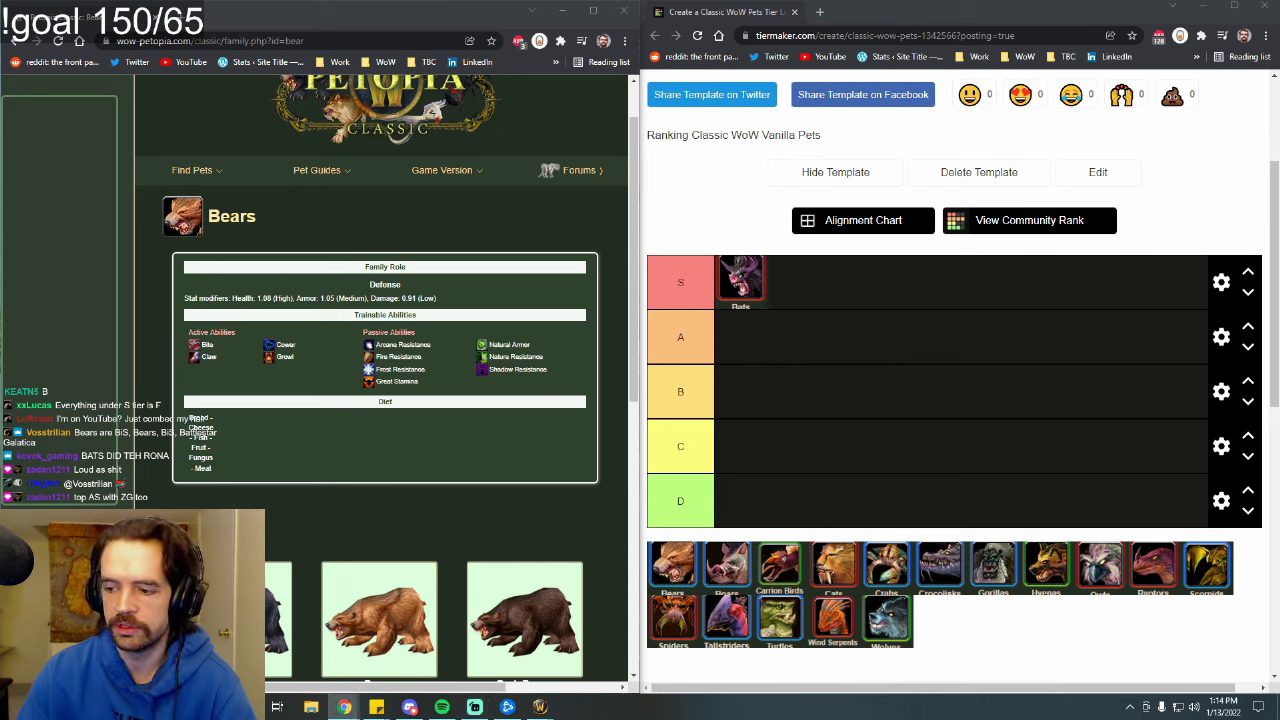
double_click(409, 298)
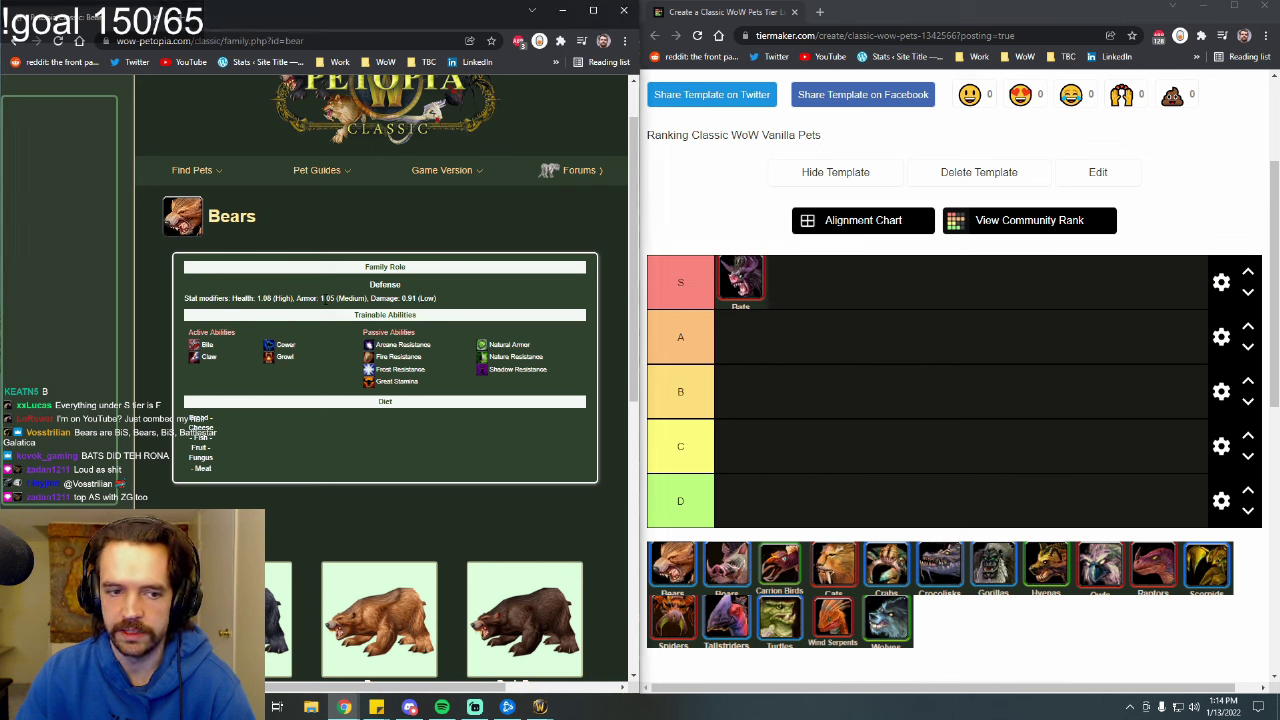
double_click(327, 298)
click(260, 296)
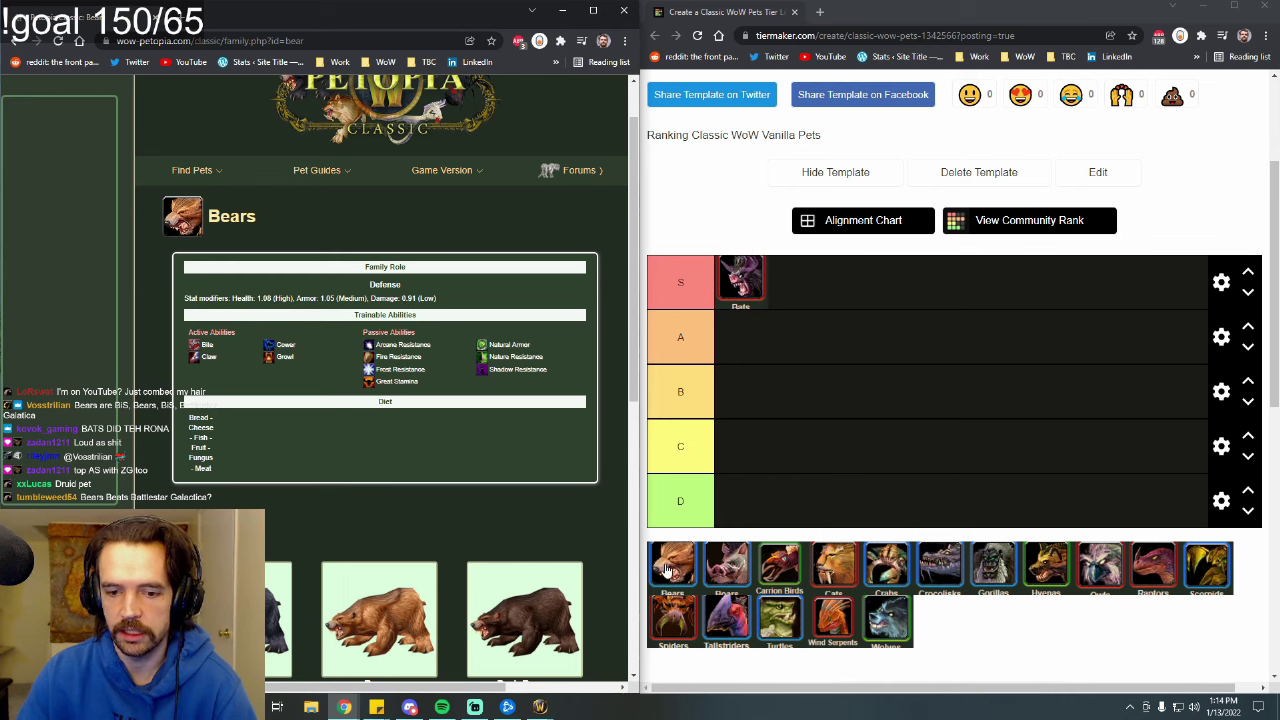
drag(672, 568, 755, 457)
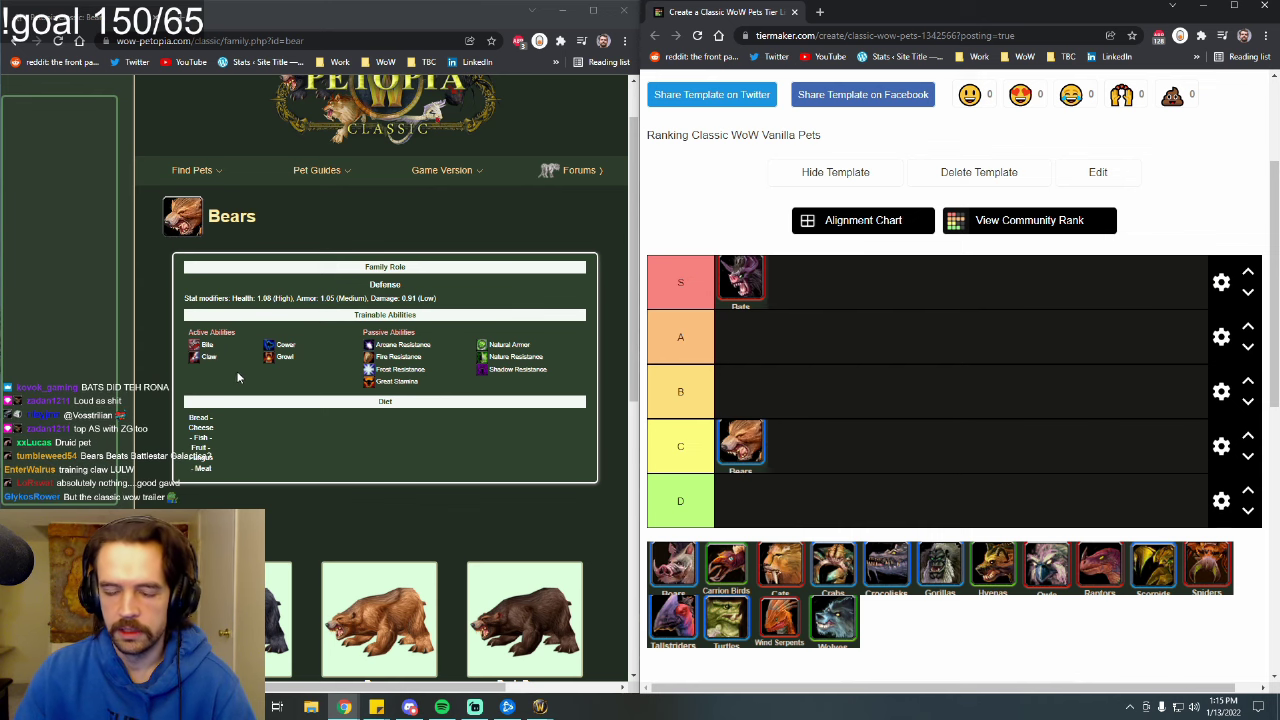
Open the Boars family page from the pet family list and examine its stat modifiers and trainable abilities.
click(14, 41)
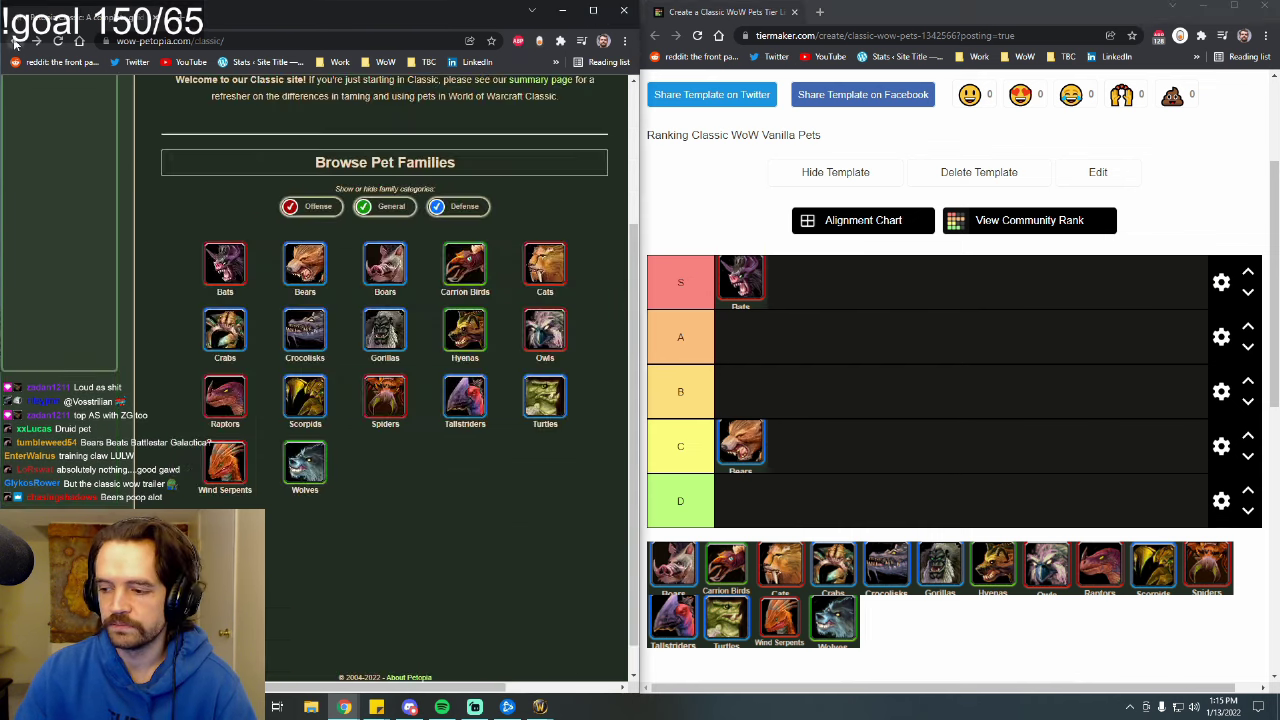
click(389, 271)
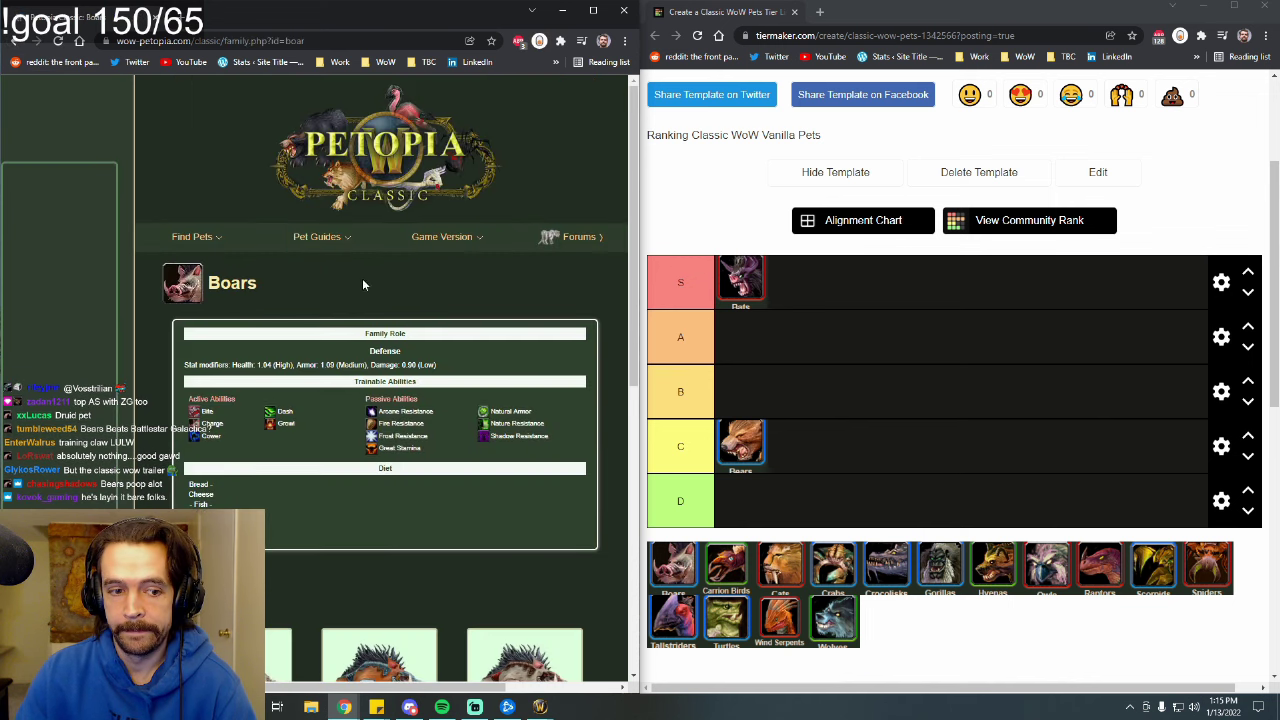
scroll(321, 281, down, 1)
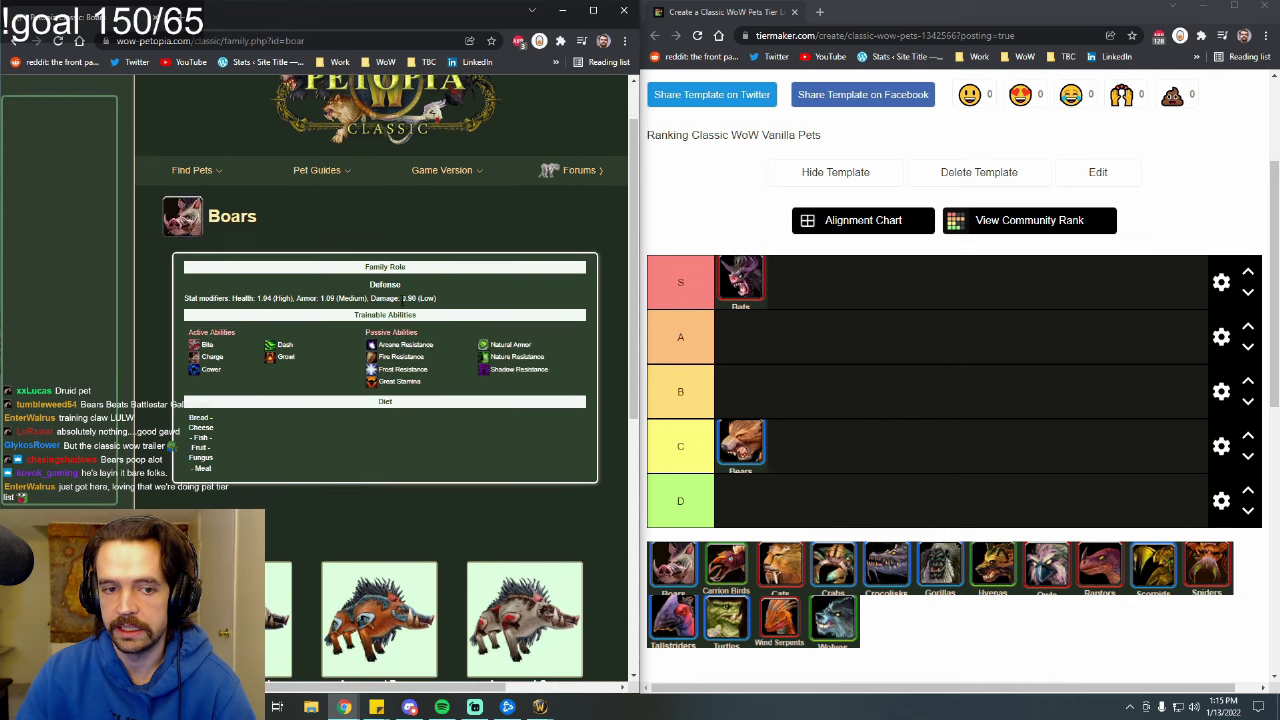
double_click(408, 298)
click(408, 298)
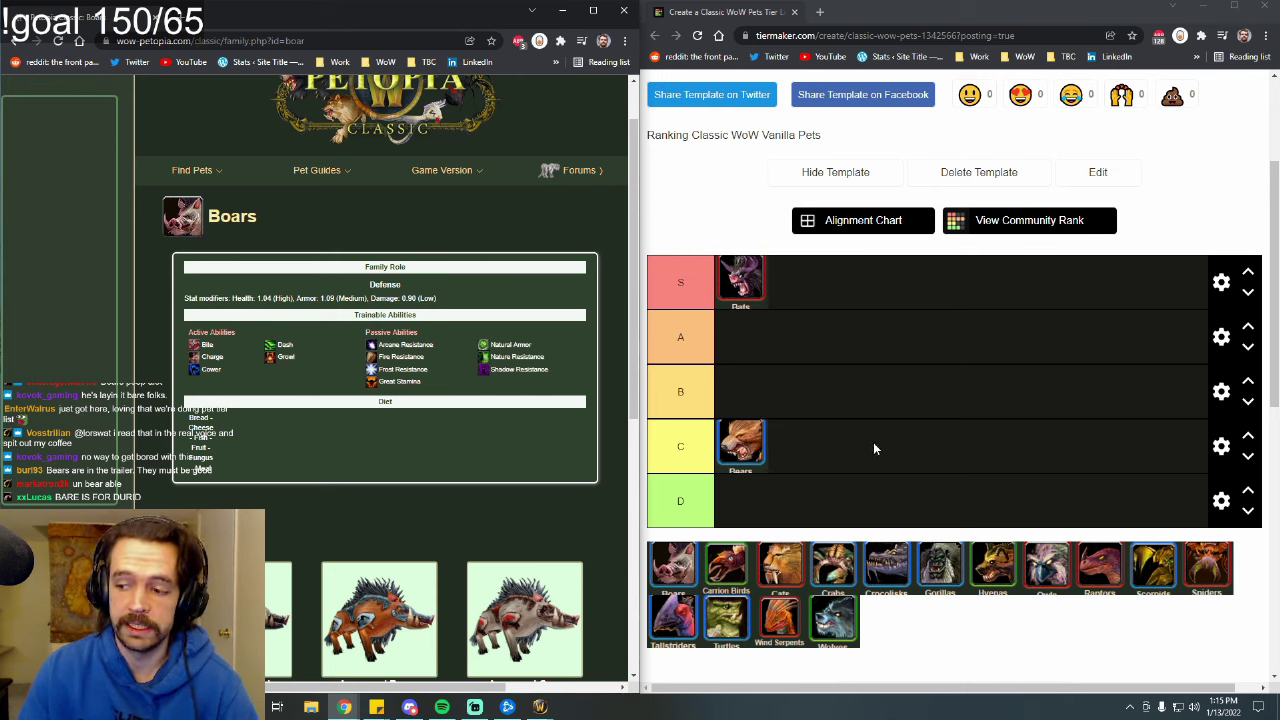
Look up the ranks and taming sources of the Boars' Charge ability, and place Boars in the B tier.
click(212, 358)
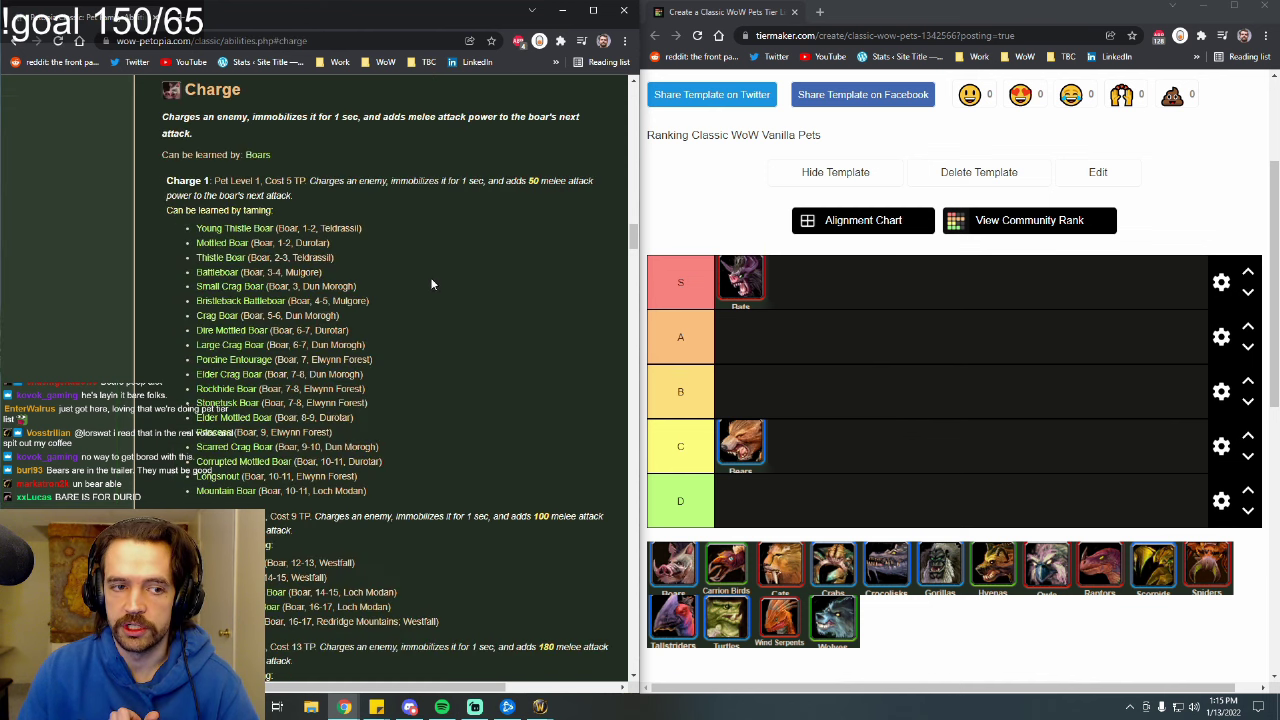
scroll(405, 228, down, 1)
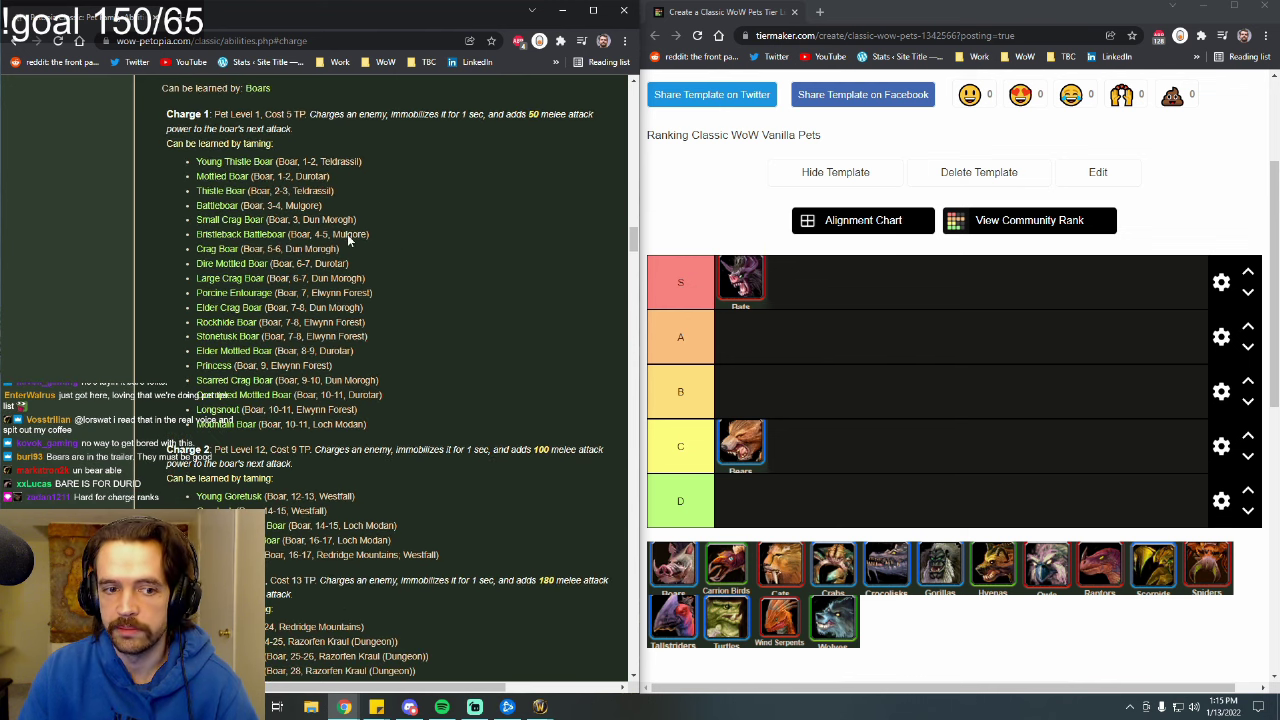
scroll(390, 380, down, 2)
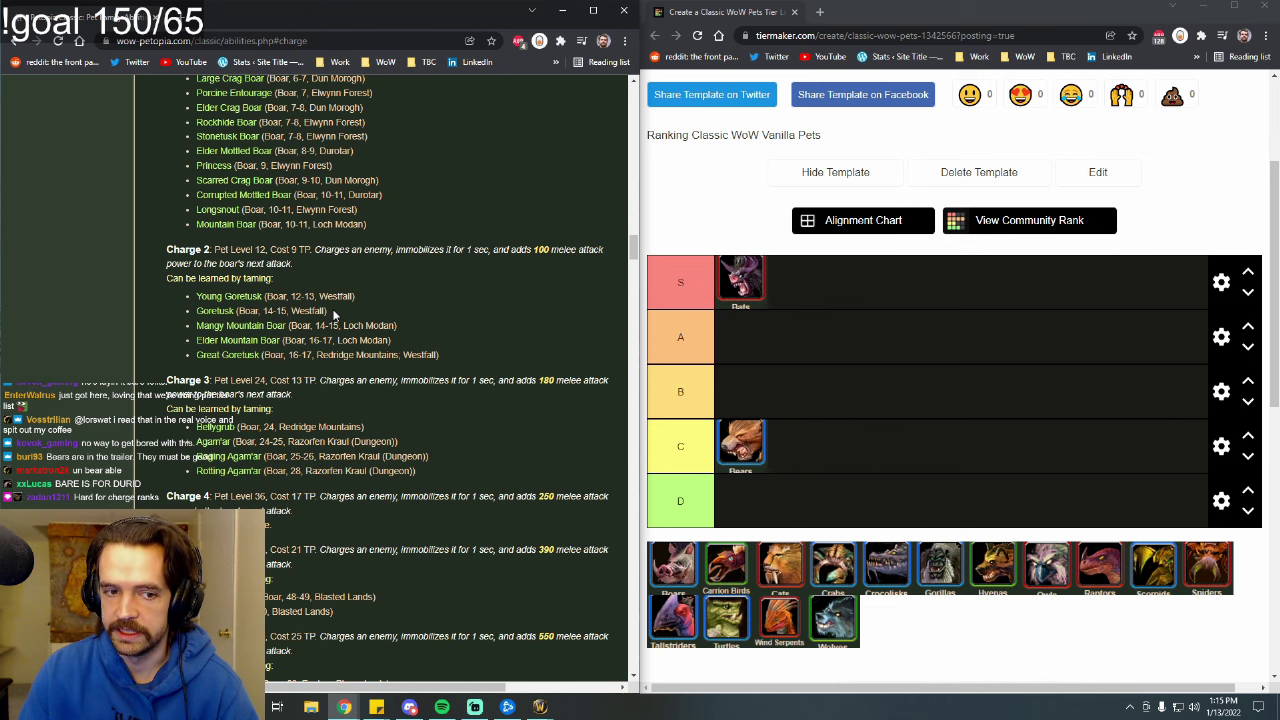
scroll(414, 329, down, 1)
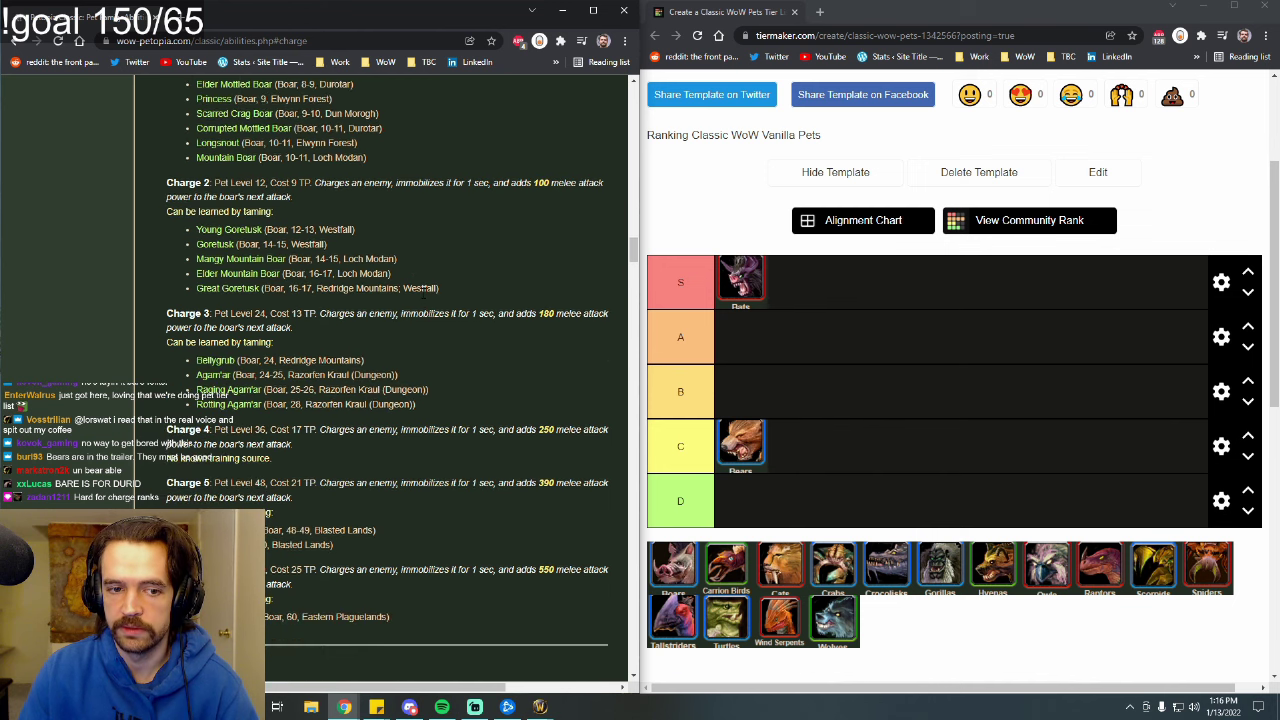
scroll(424, 295, down, 2)
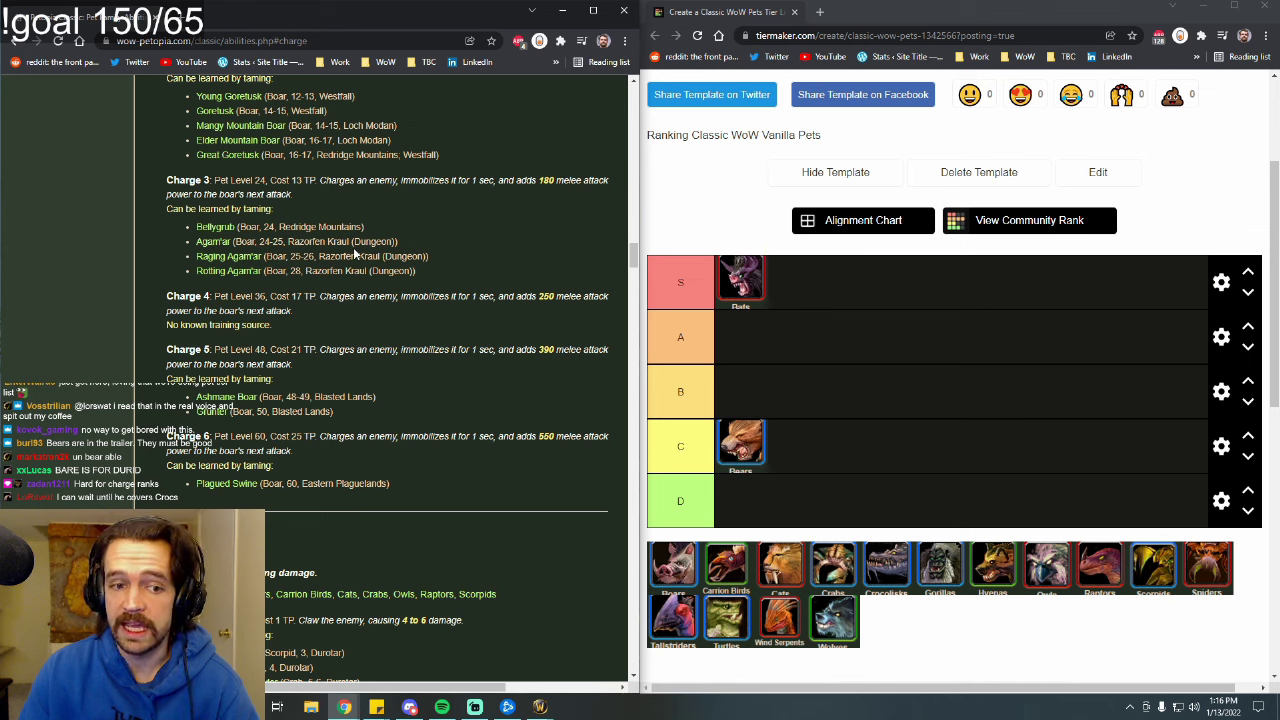
mouse_move(216, 230)
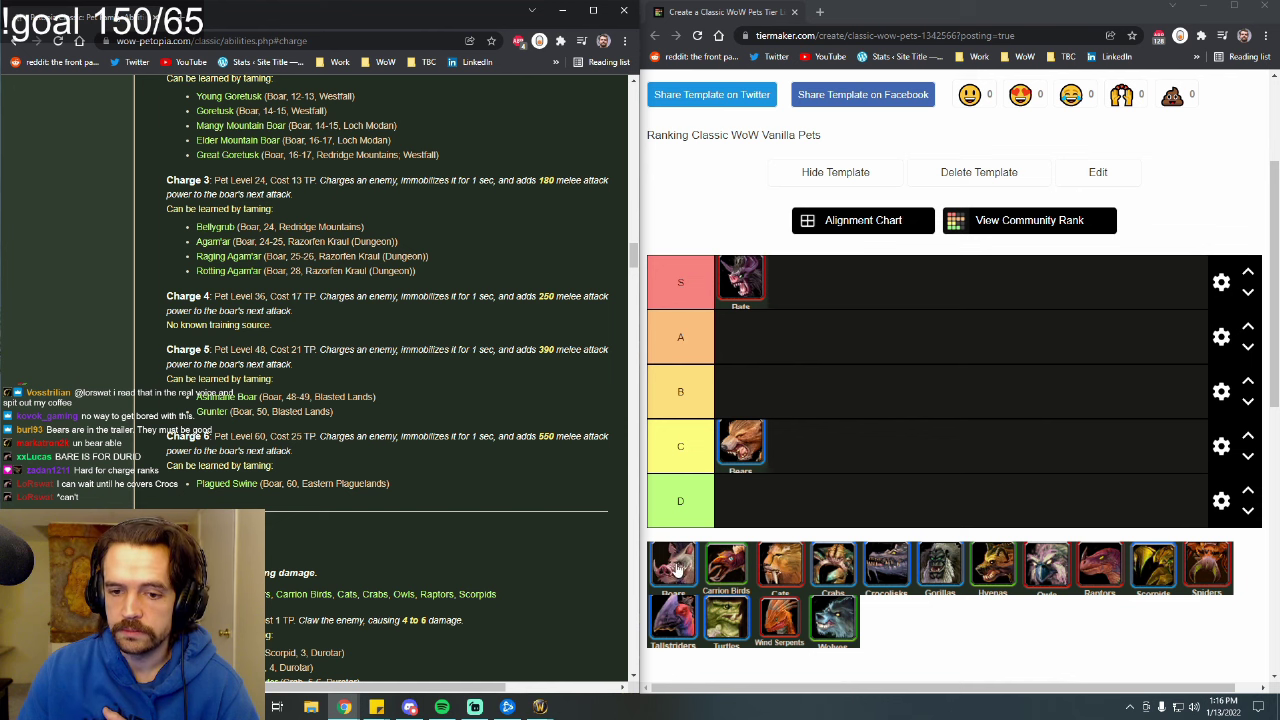
drag(678, 578, 760, 390)
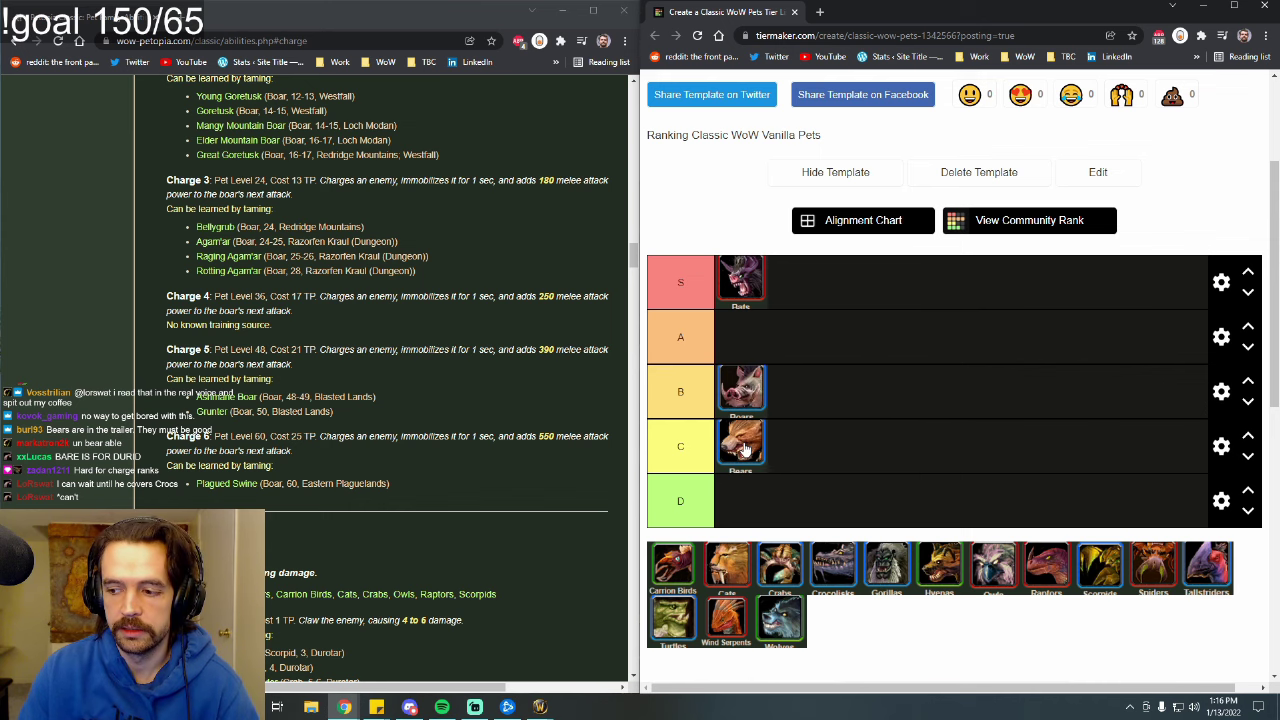
Return to the pet family list, open the Carrion Birds page and examine its stat modifiers, trainable abilities and diet.
scroll(444, 301, up, 3)
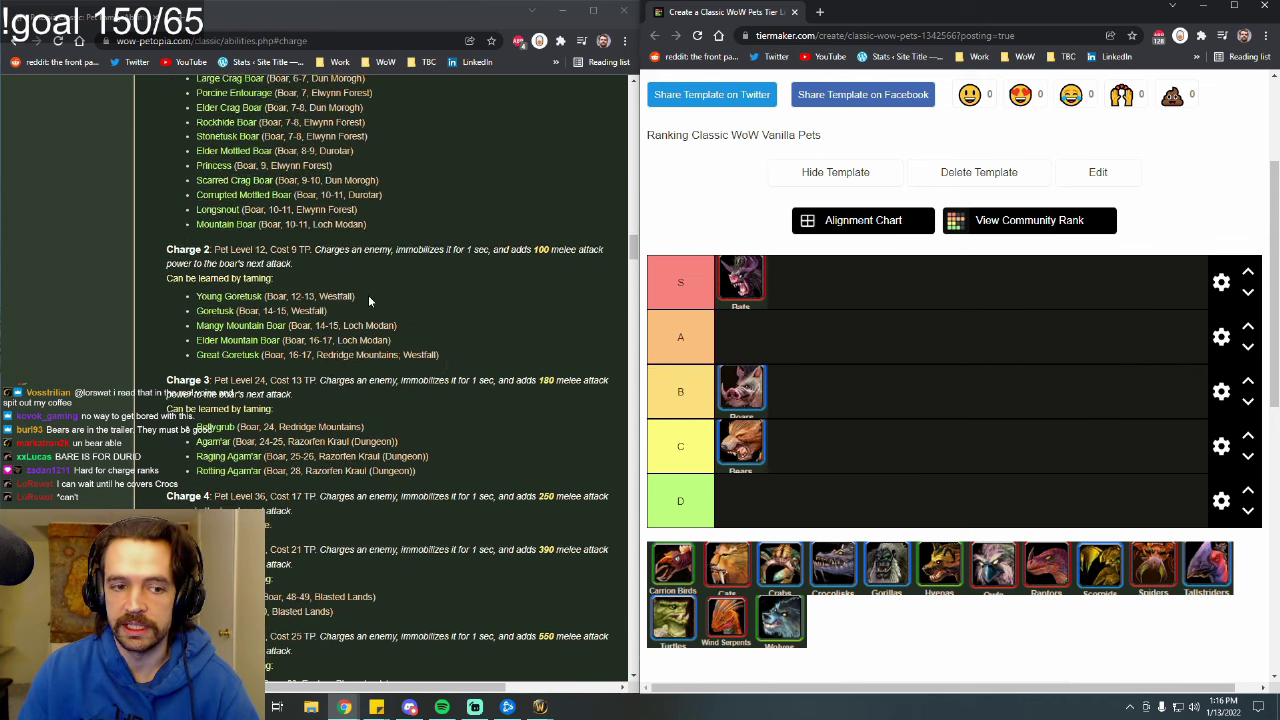
scroll(368, 296, up, 1)
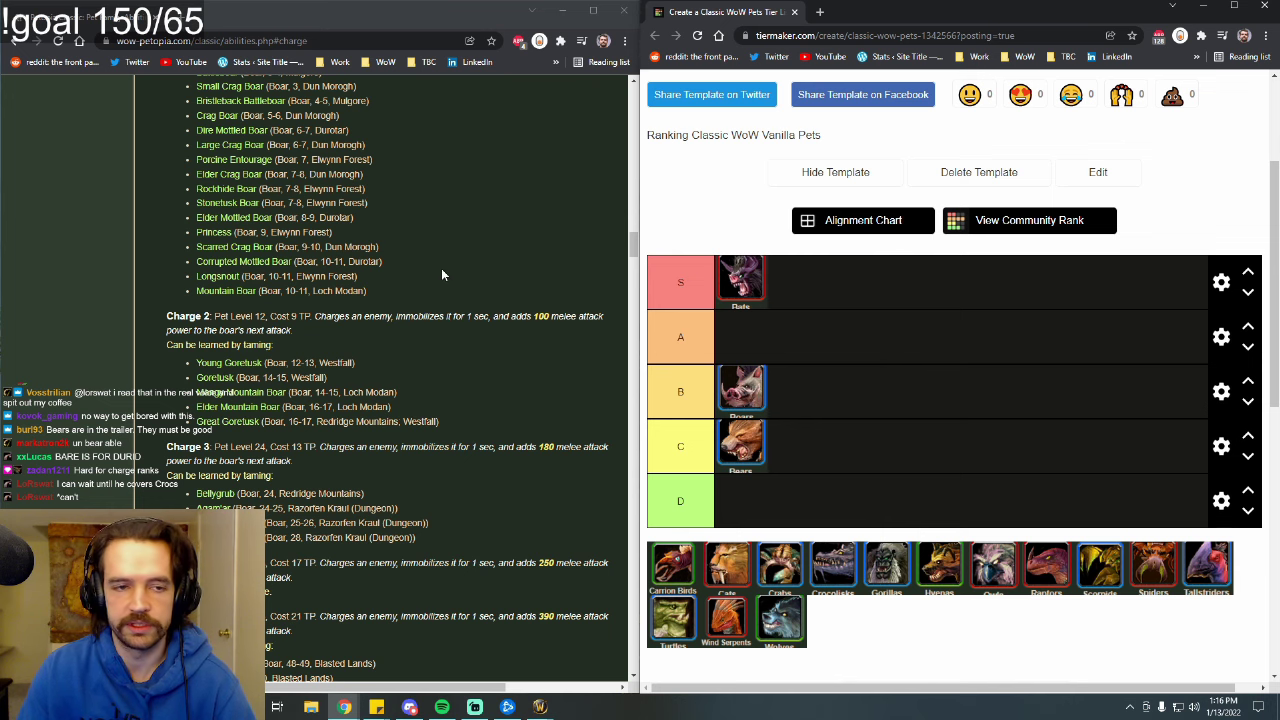
click(12, 42)
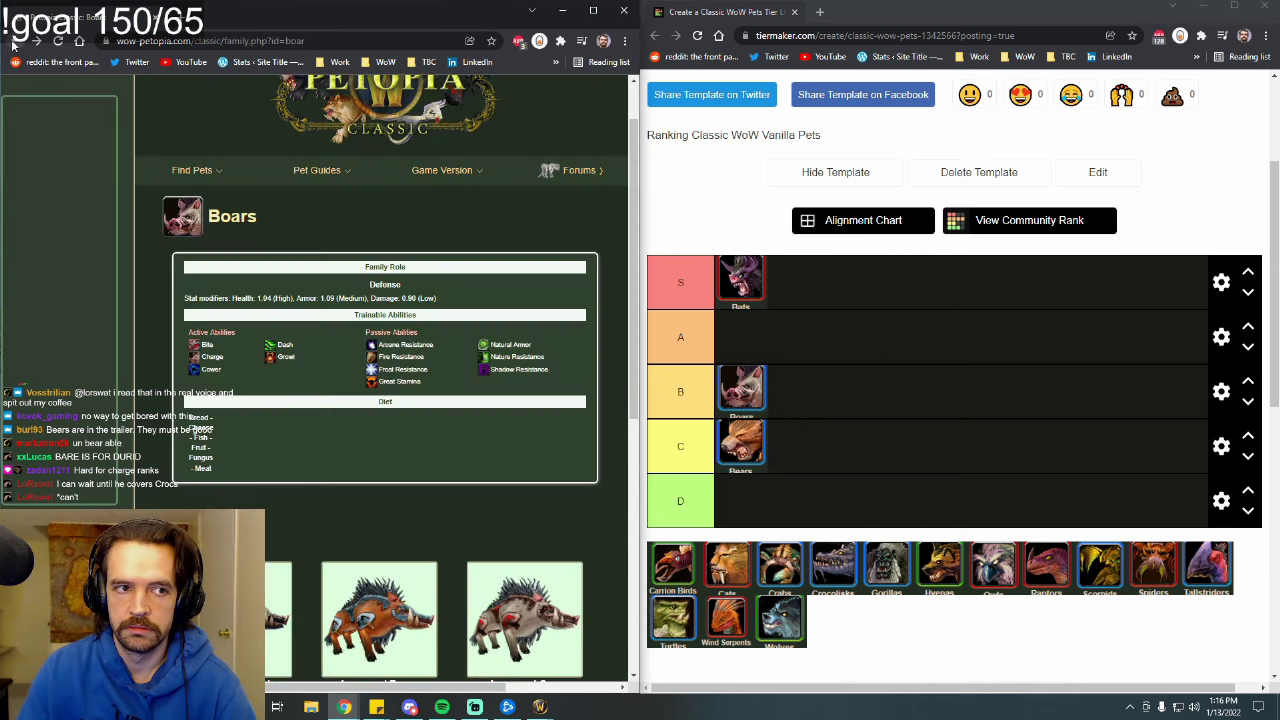
click(14, 42)
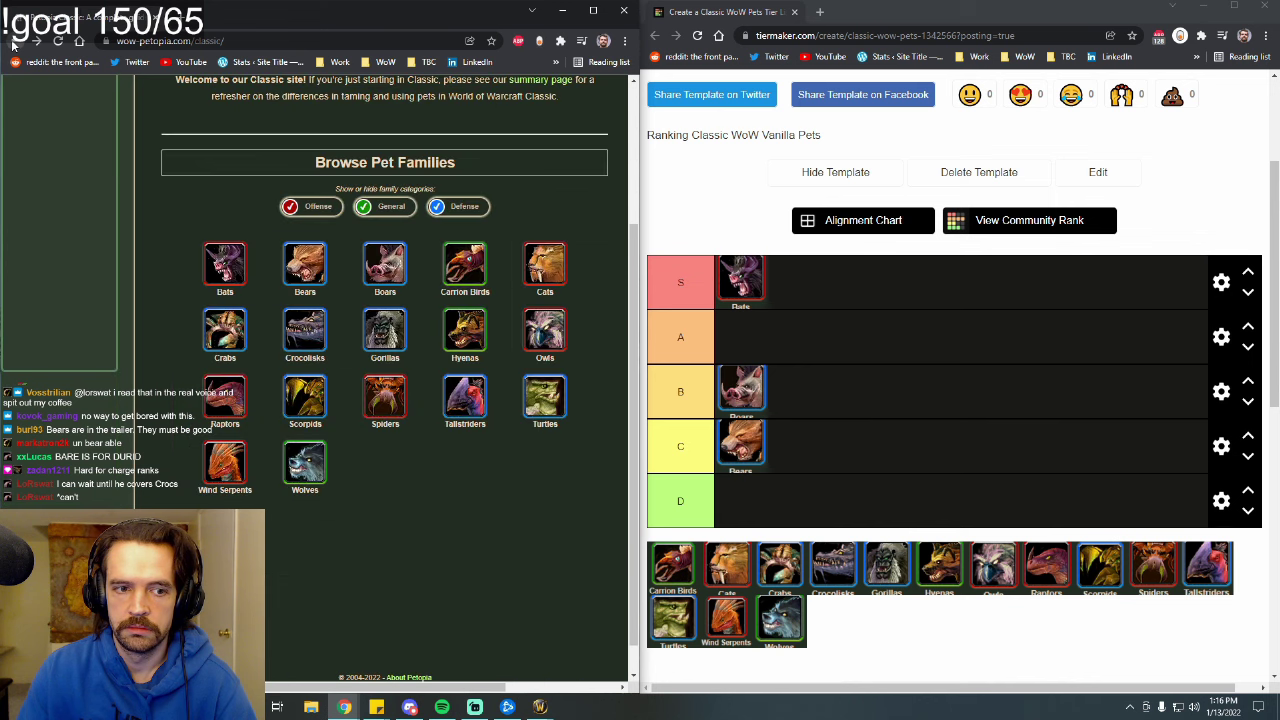
click(468, 268)
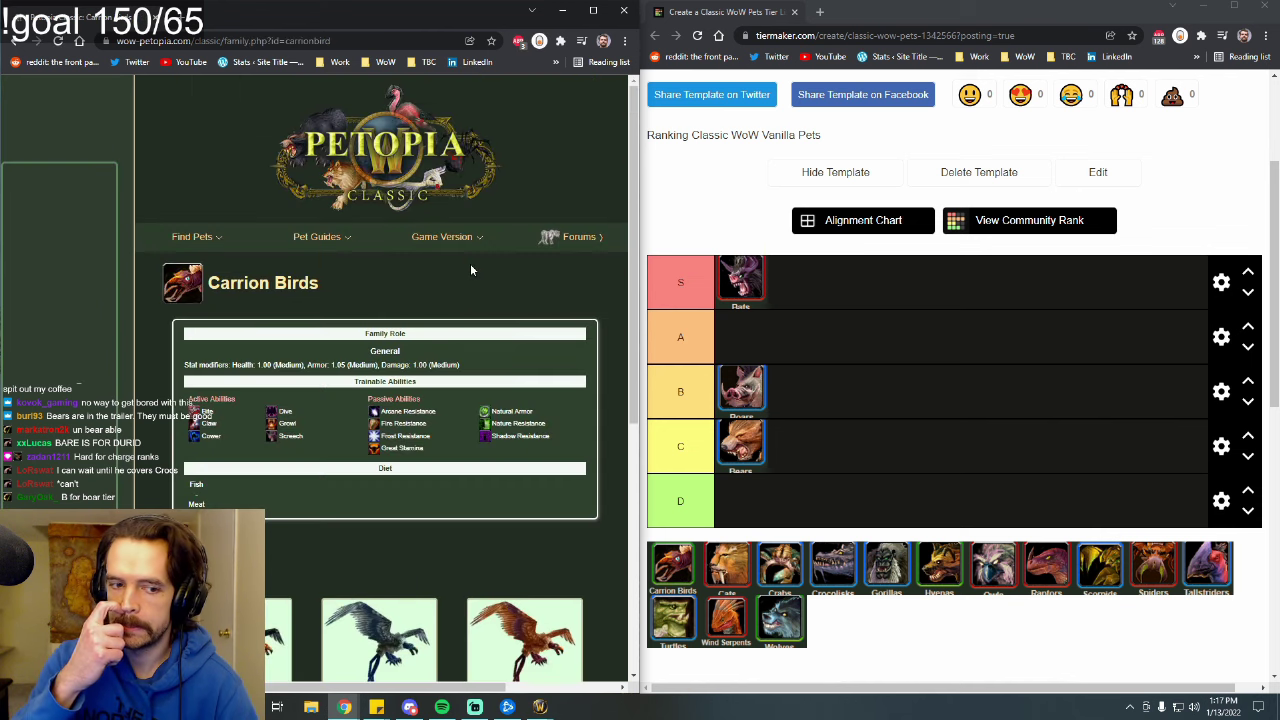
scroll(470, 263, down, 2)
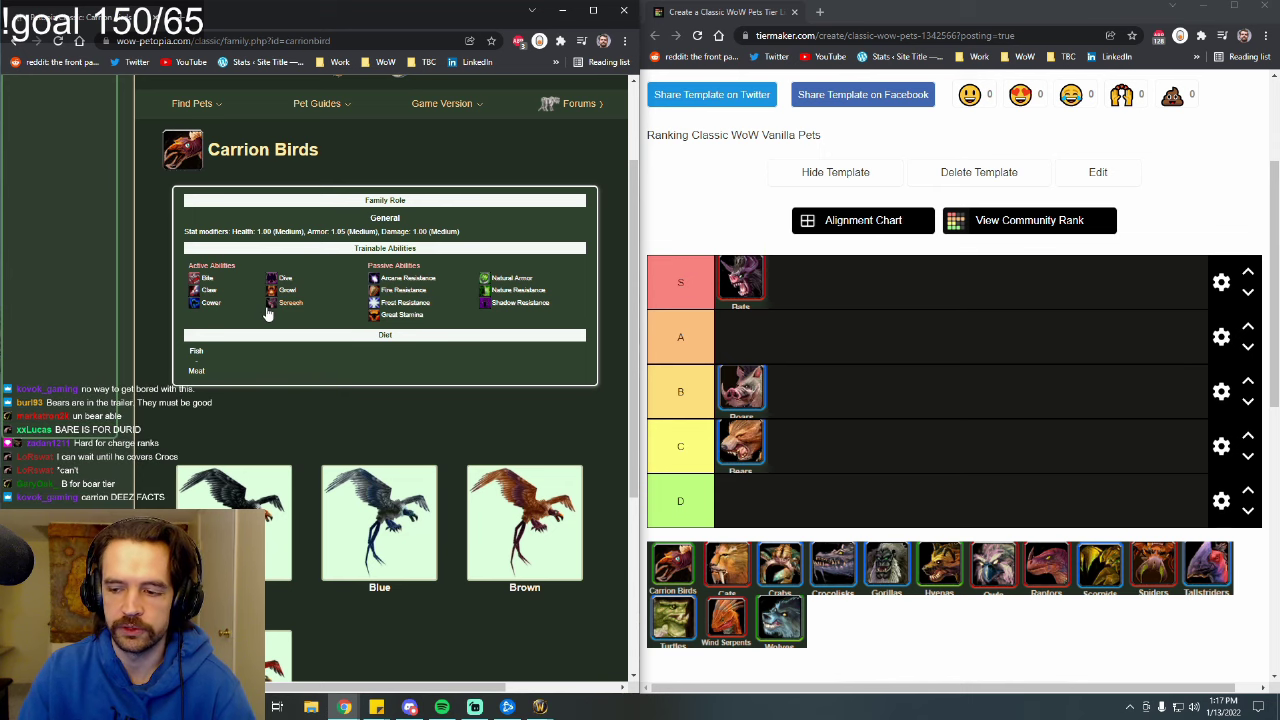
scroll(257, 310, up, 1)
scroll(257, 300, down, 2)
scroll(257, 295, up, 1)
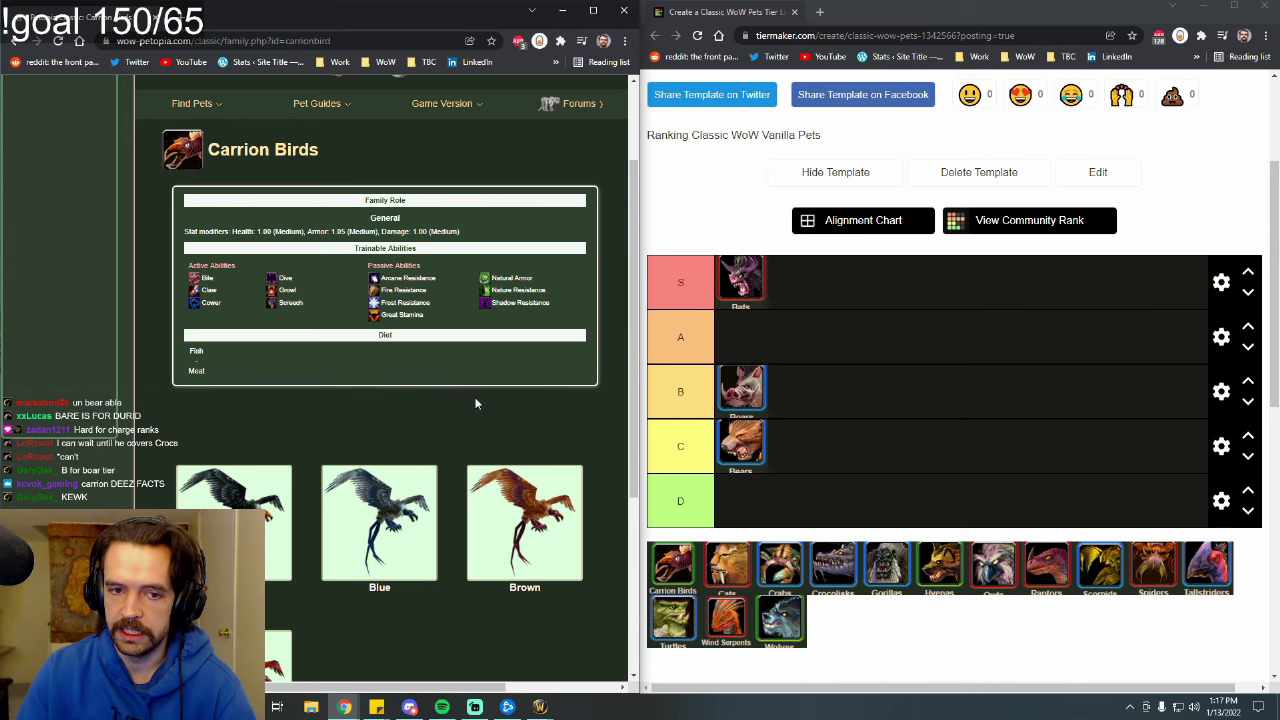
scroll(400, 394, up, 2)
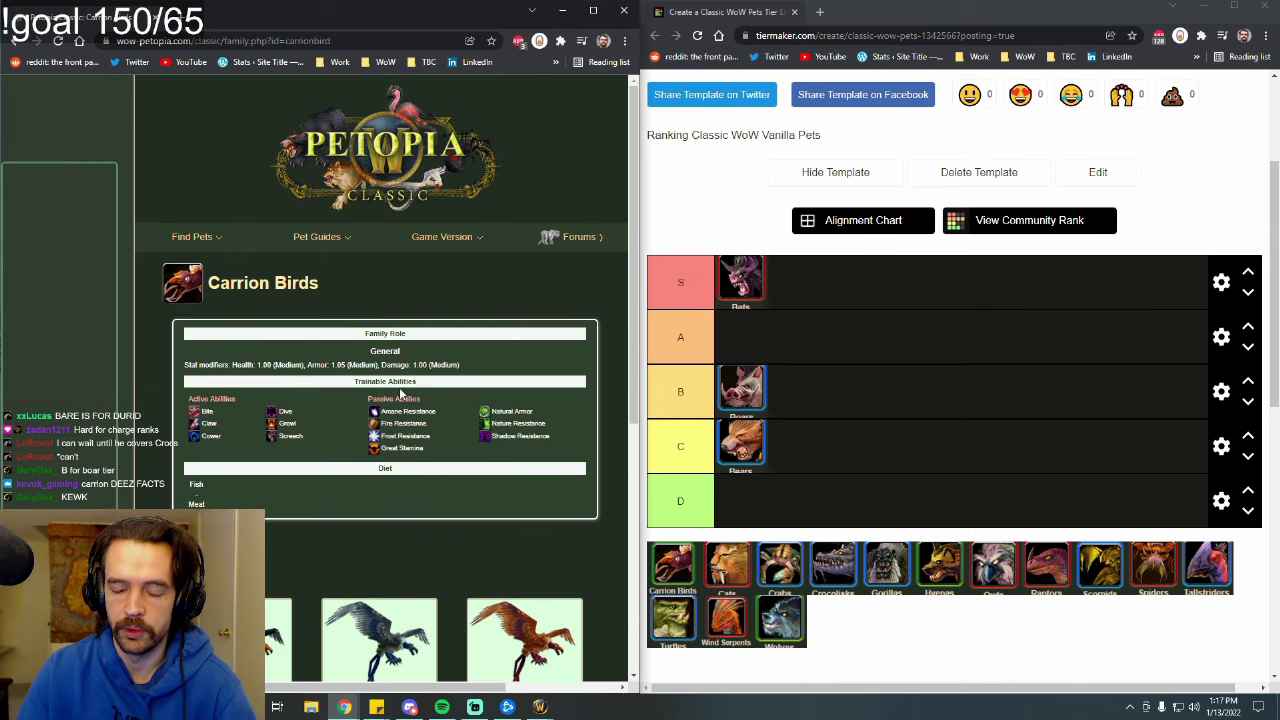
scroll(432, 390, down, 1)
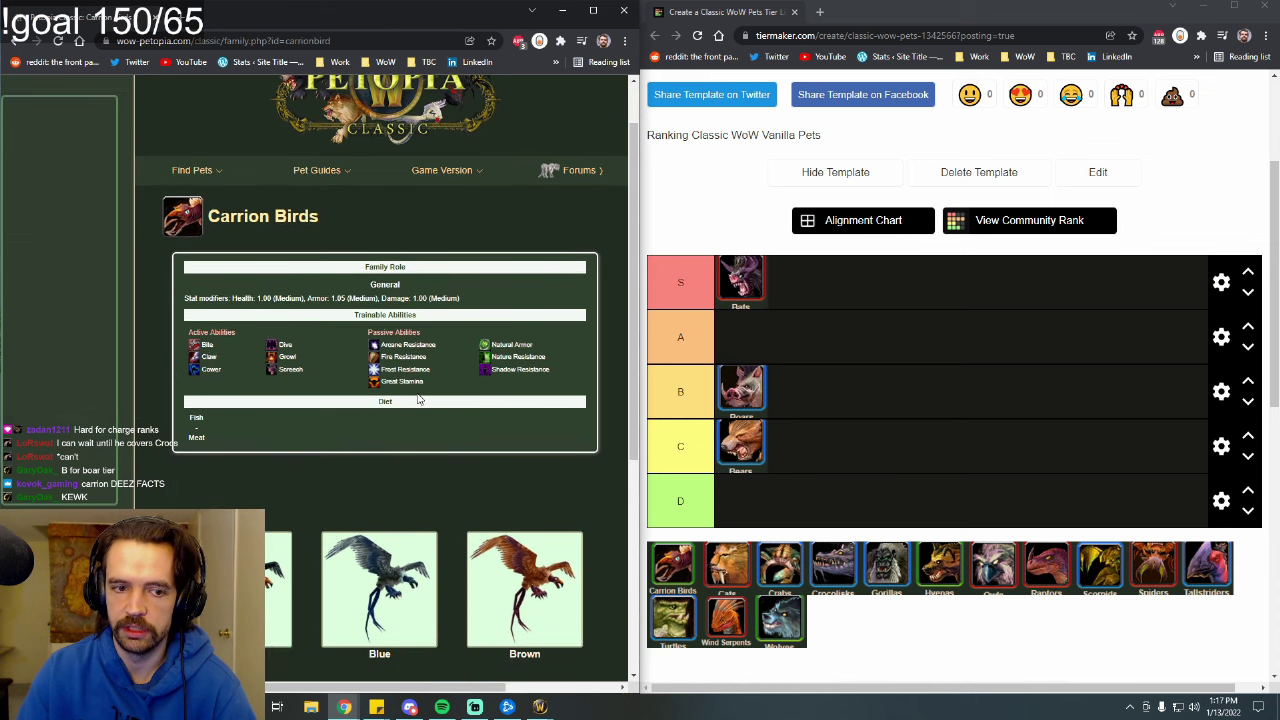
Check the Screech ability's ranks and taming sources, and place Carrion Birds in the A tier.
click(290, 370)
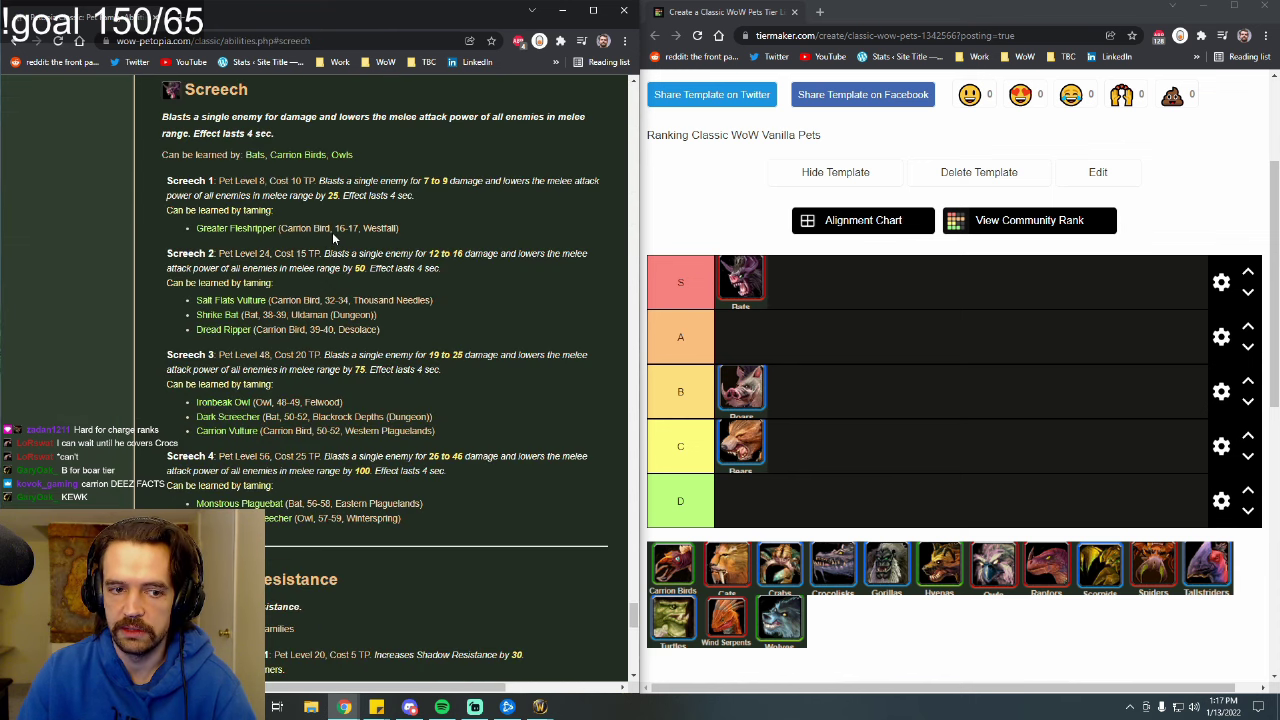
click(14, 41)
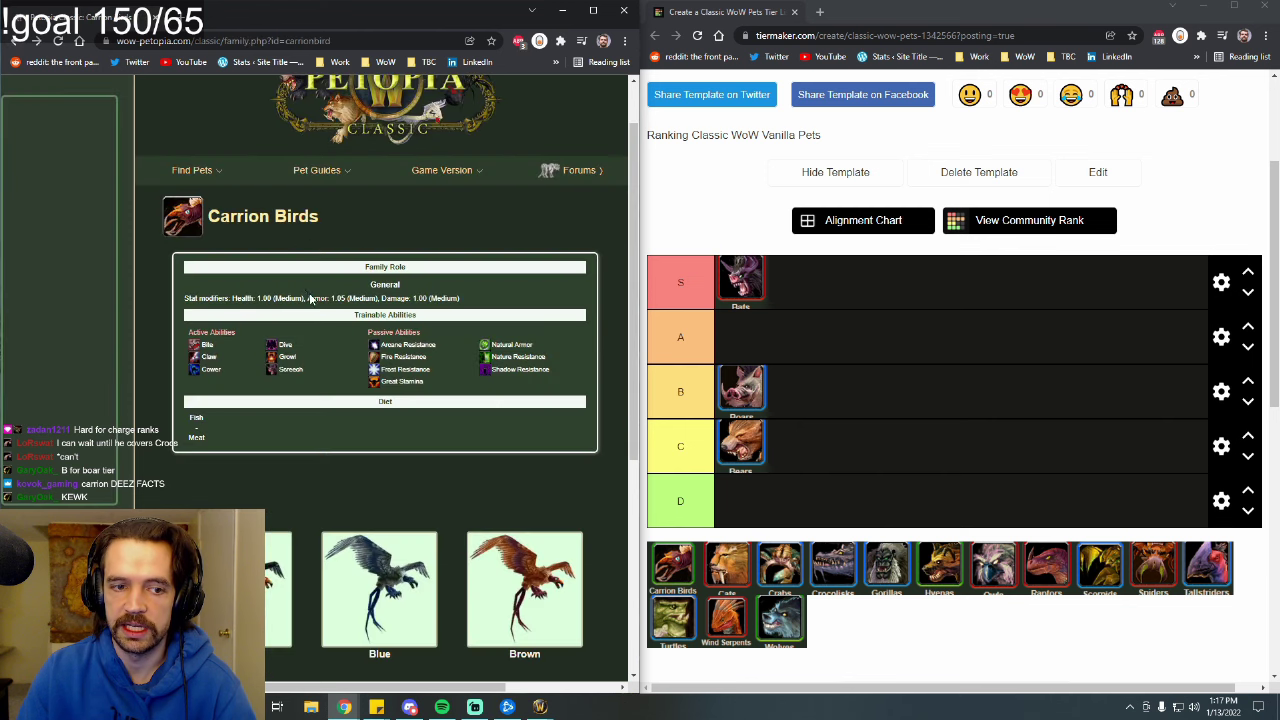
scroll(351, 261, down, 1)
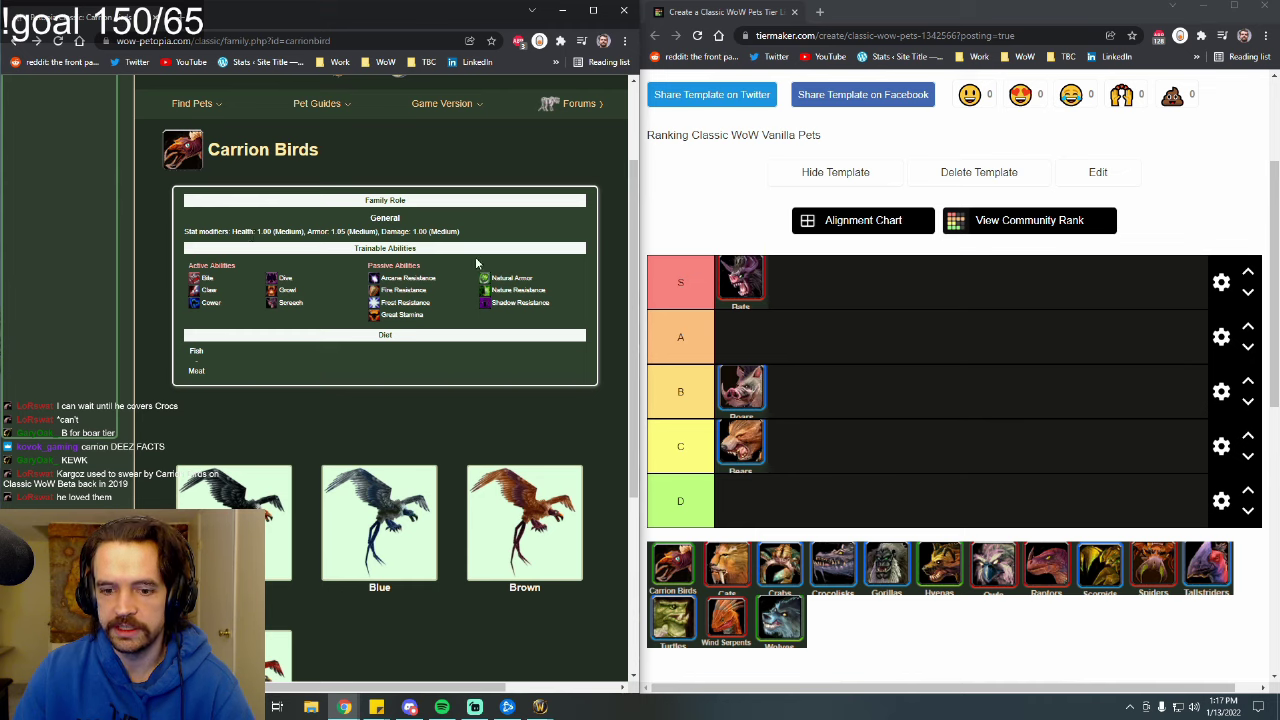
drag(668, 575, 743, 336)
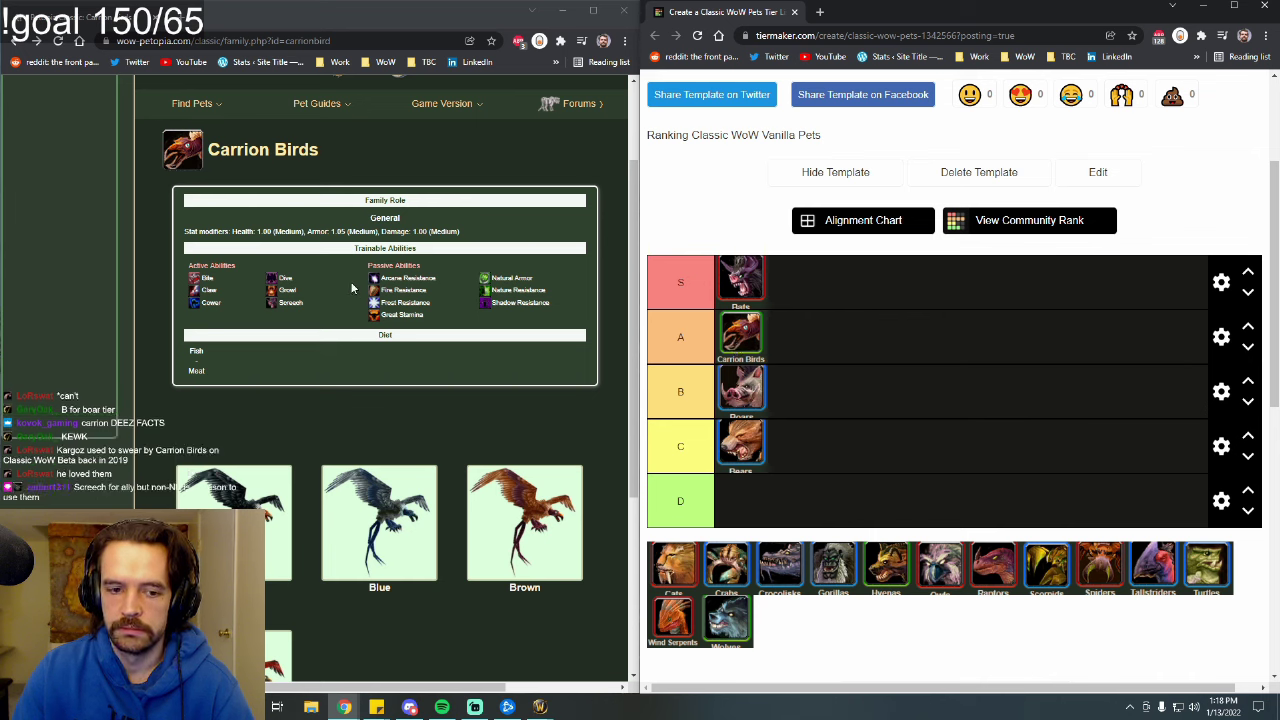
Open the Cats family page from the pet family list, and place Cats in the S tier ahead of Bats.
click(14, 41)
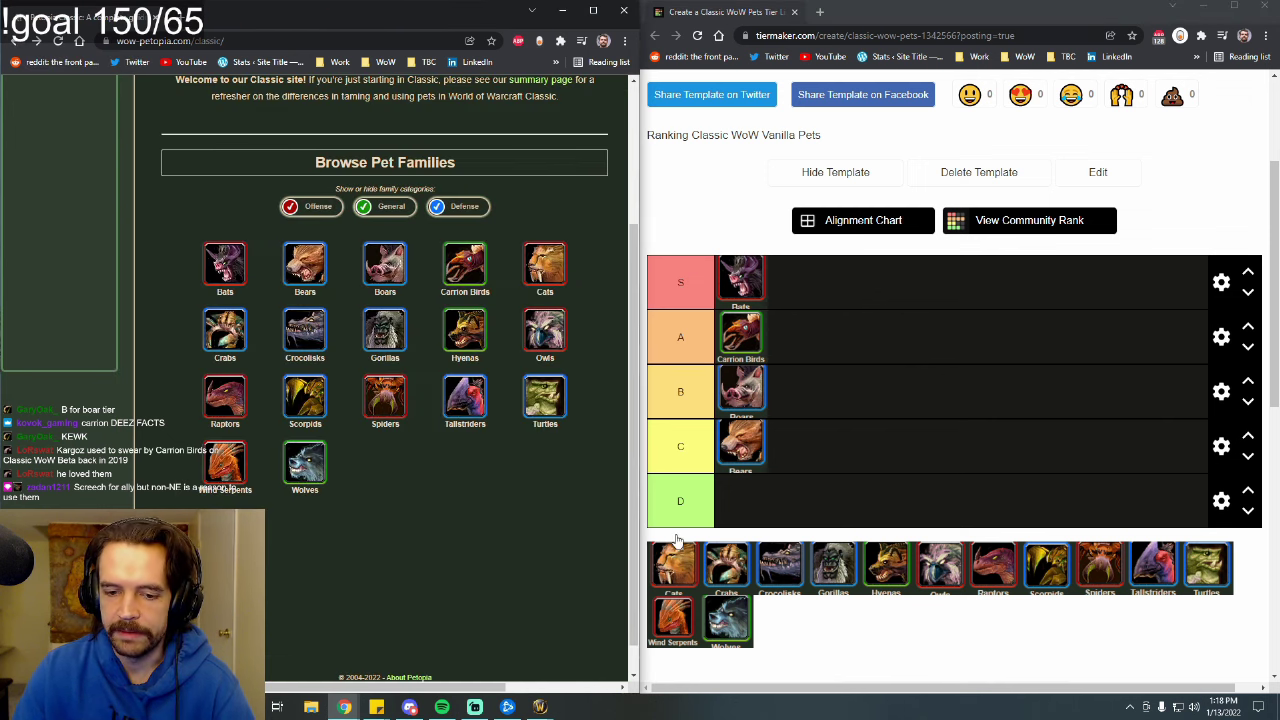
click(560, 272)
drag(695, 585, 805, 285)
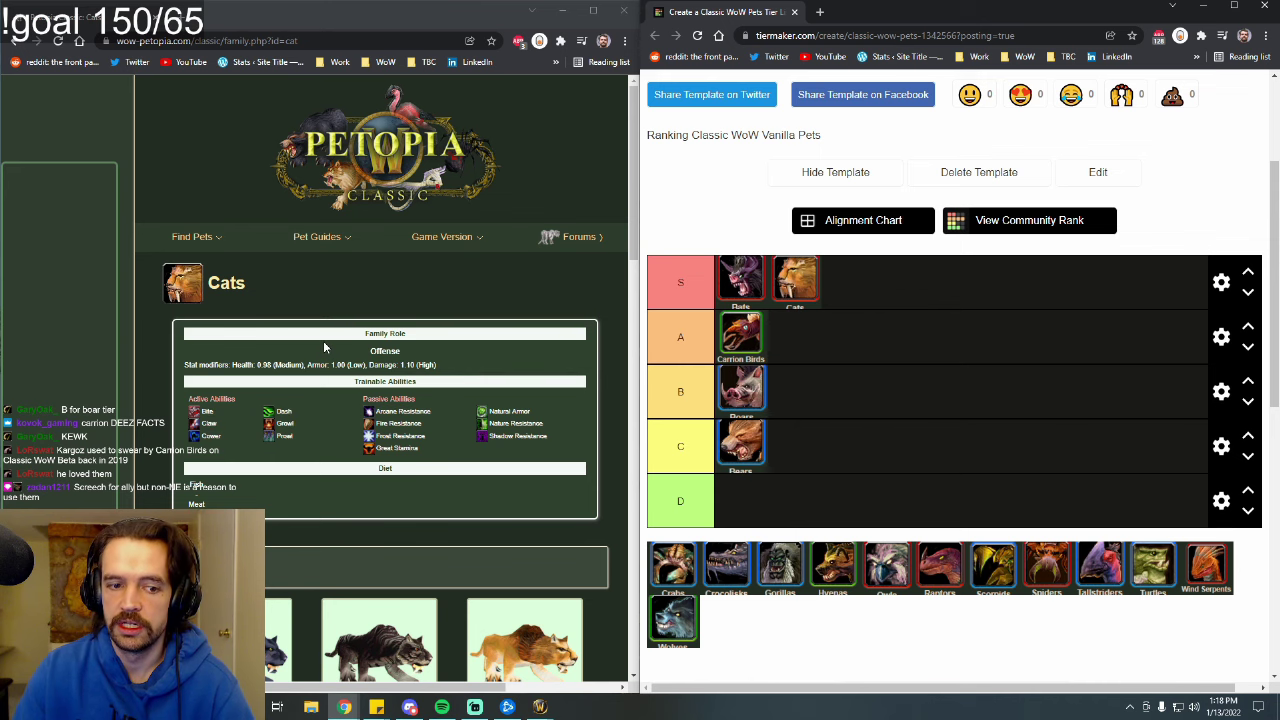
scroll(290, 380, down, 1)
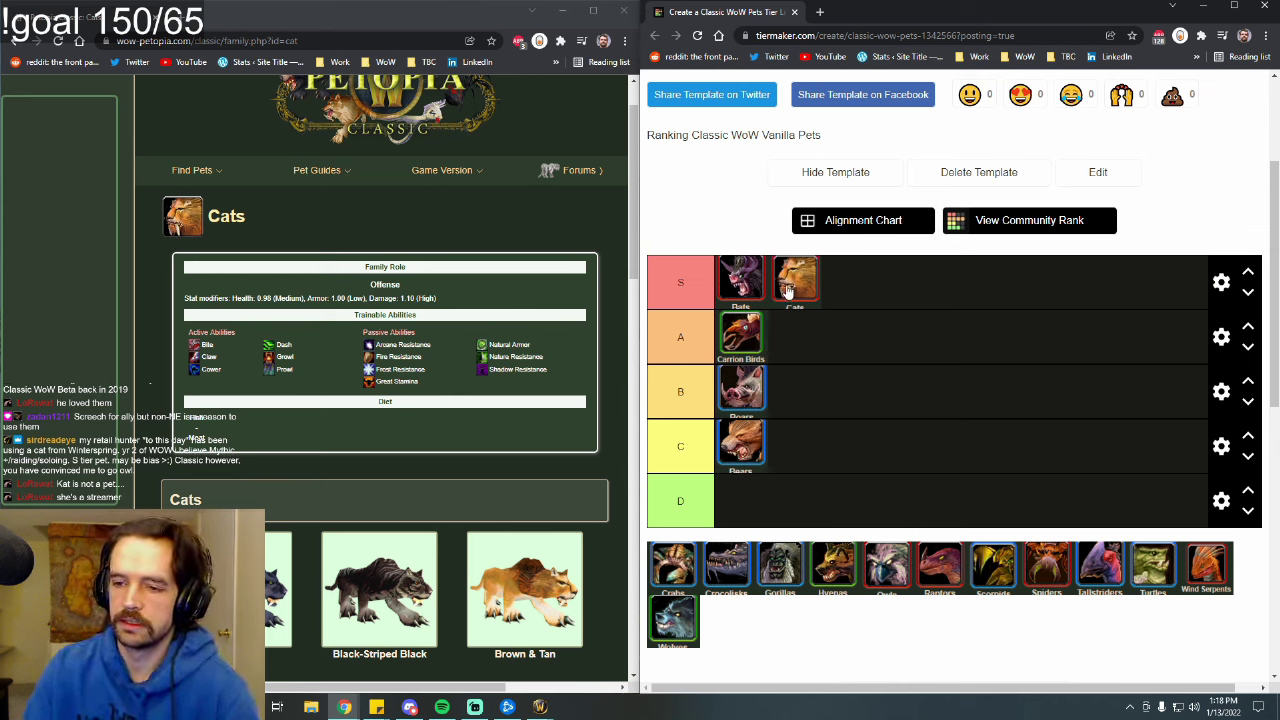
drag(787, 290, 742, 290)
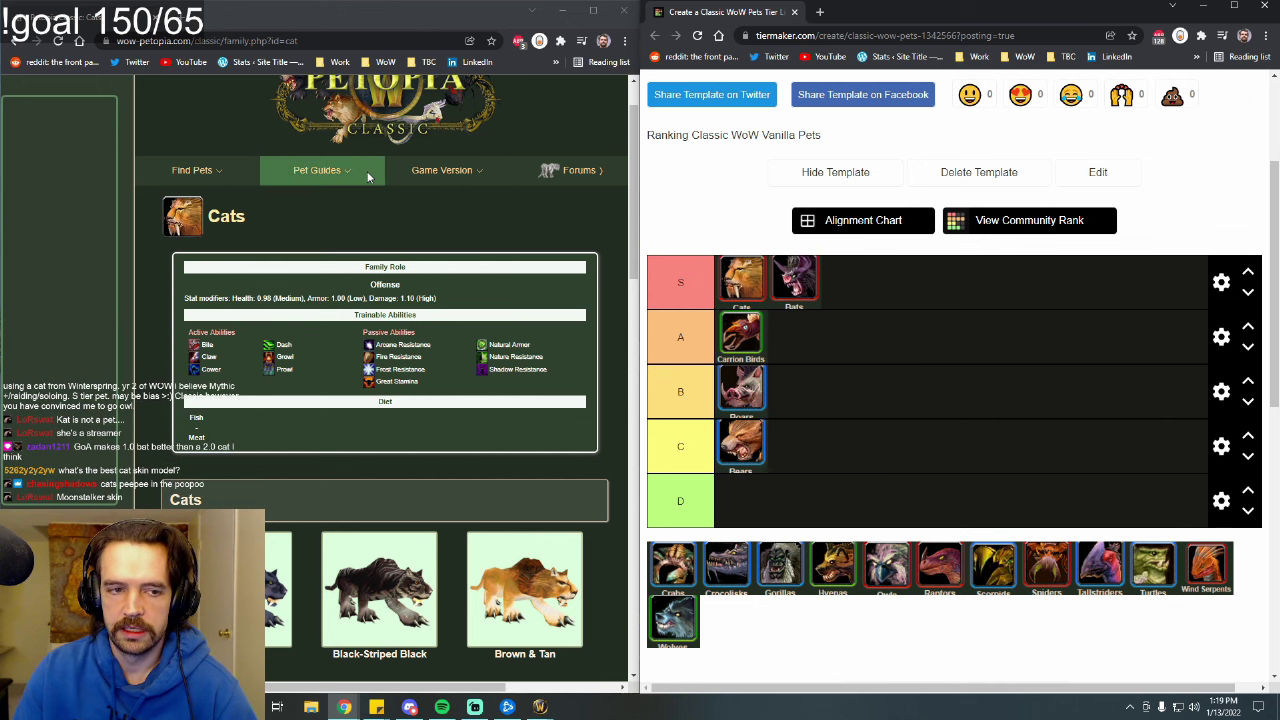
Review the Crabs family page's stat modifiers and trainable abilities, and place Crabs in the D tier.
click(14, 41)
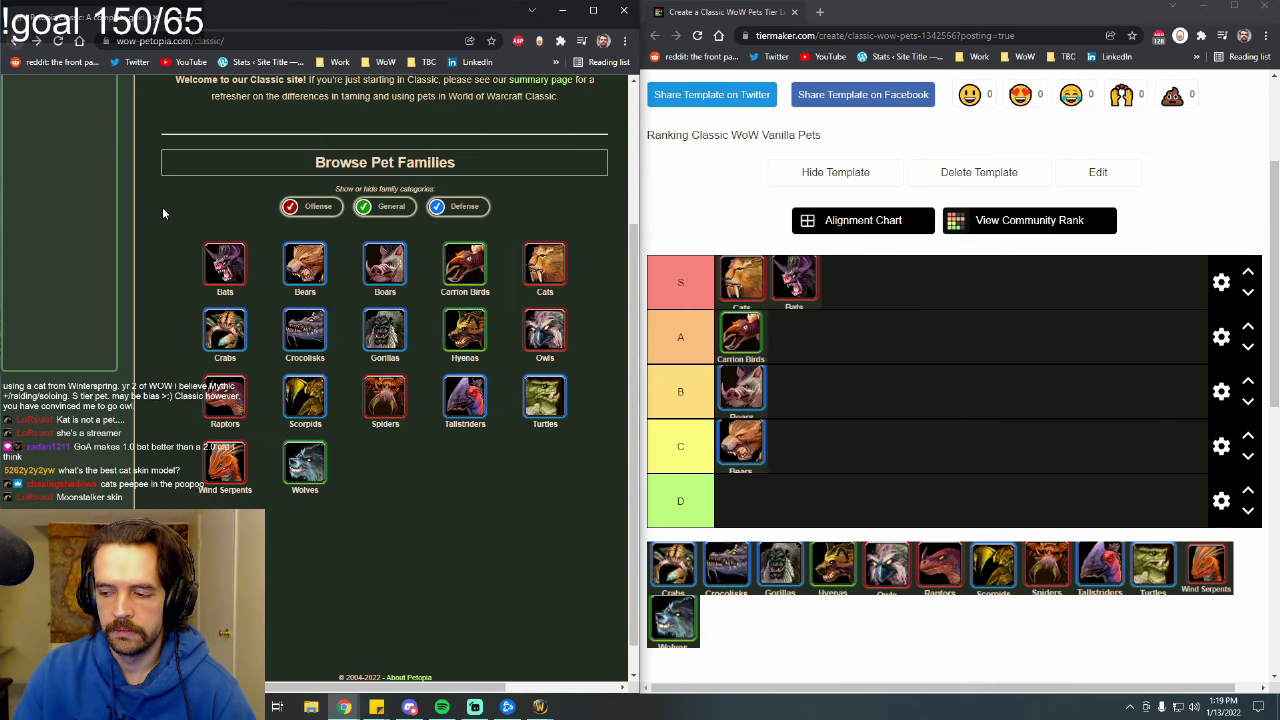
click(231, 339)
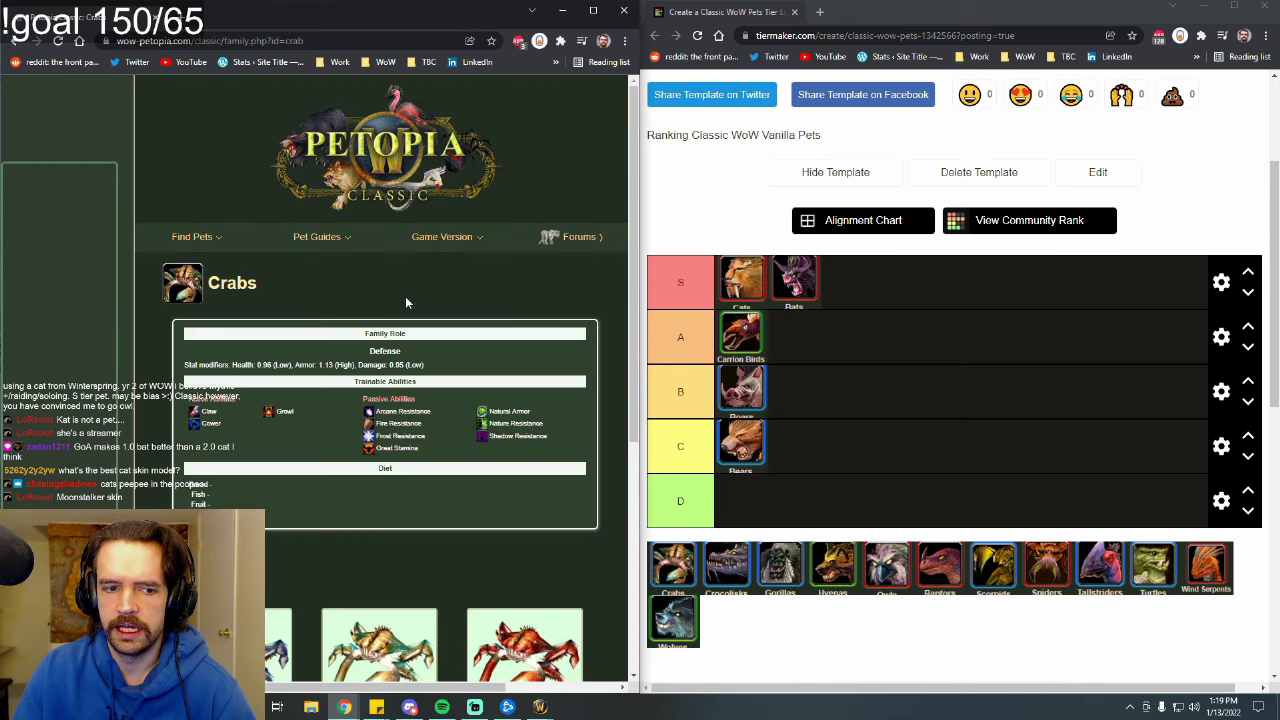
scroll(375, 241, down, 1)
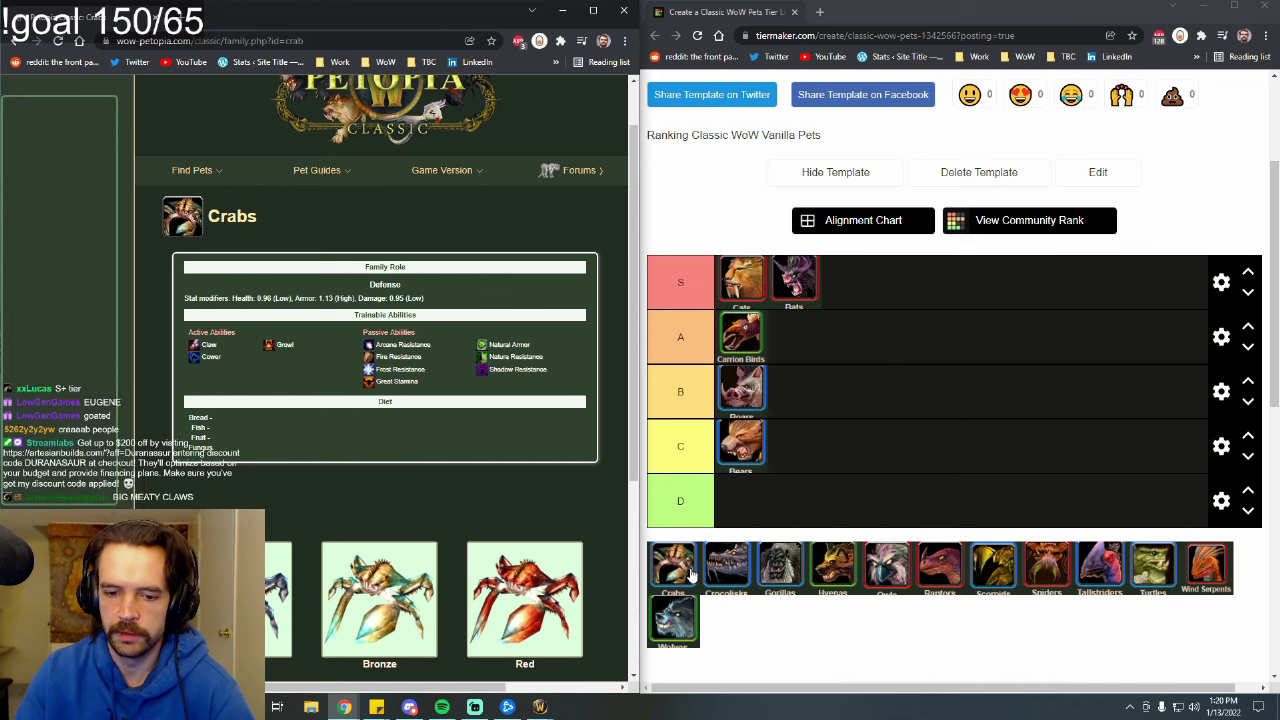
drag(688, 570, 794, 508)
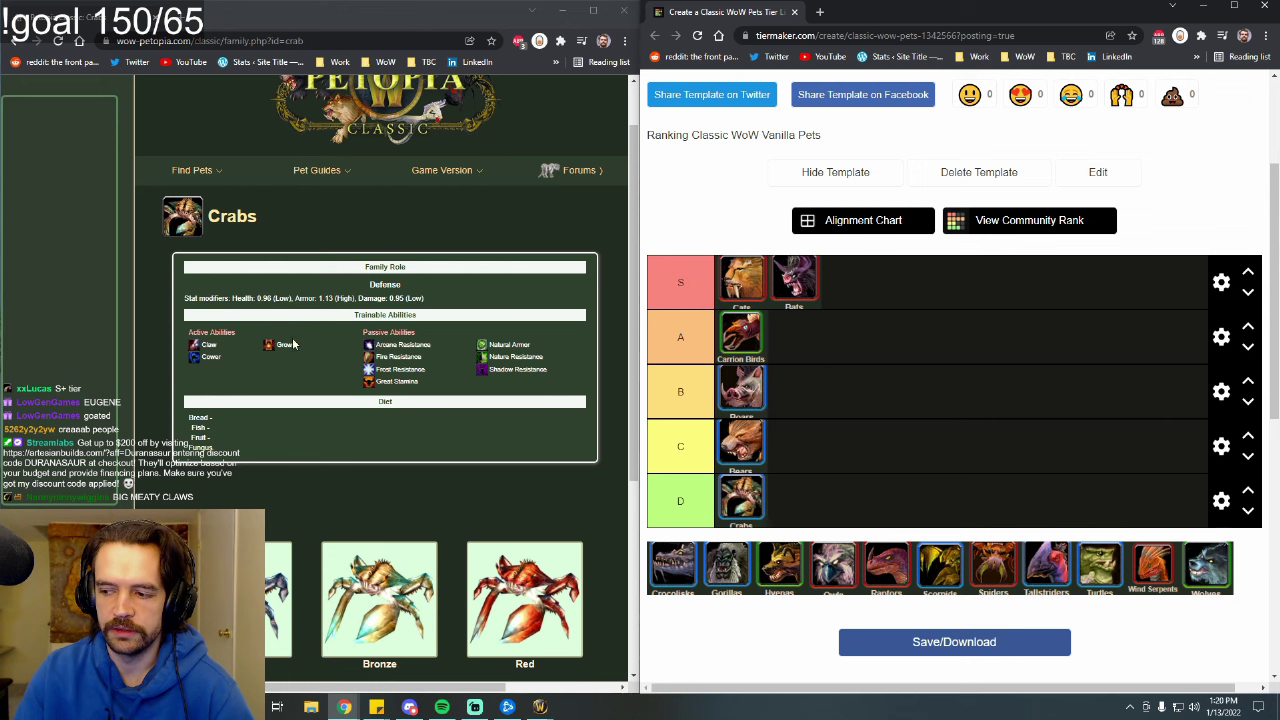
Open the Crocolisks family page from the pet family list, and place Crocolisks in the D tier after Crabs.
click(15, 41)
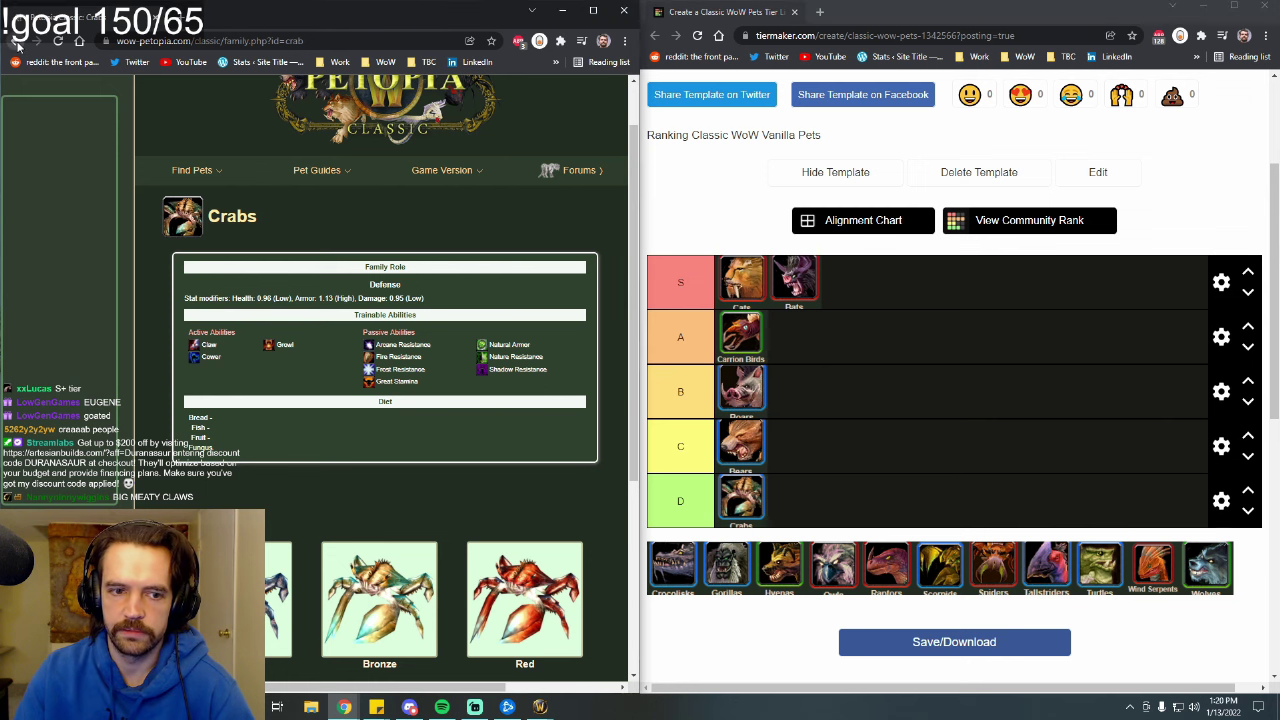
click(305, 335)
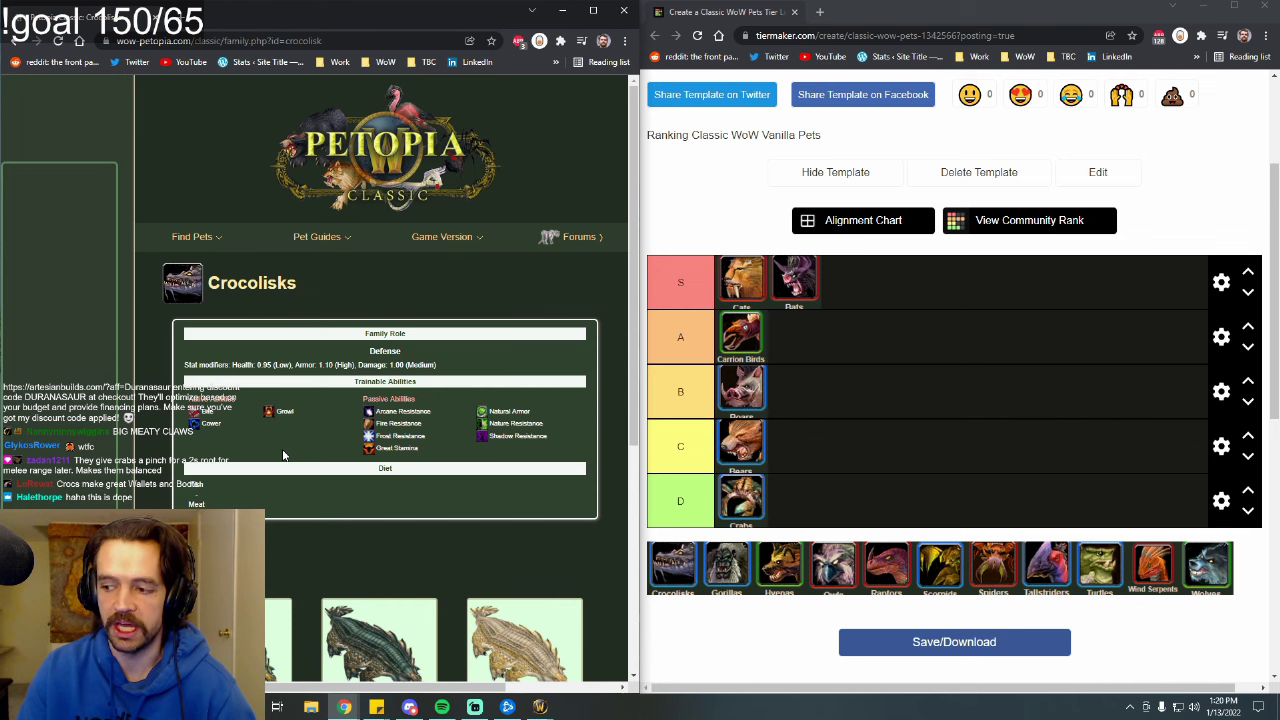
drag(678, 578, 810, 515)
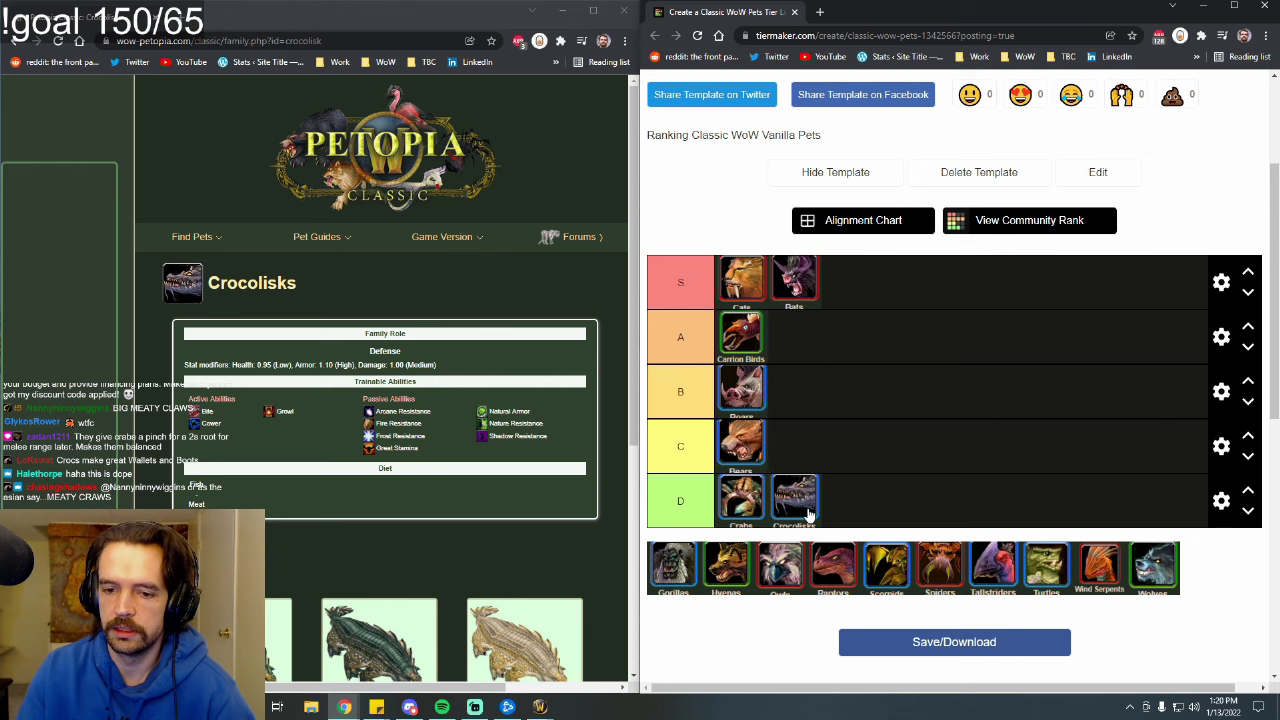
Review the Gorillas family page and the ranks of its Thunderstomp ability, and place Gorillas in the C tier after Bears.
click(15, 42)
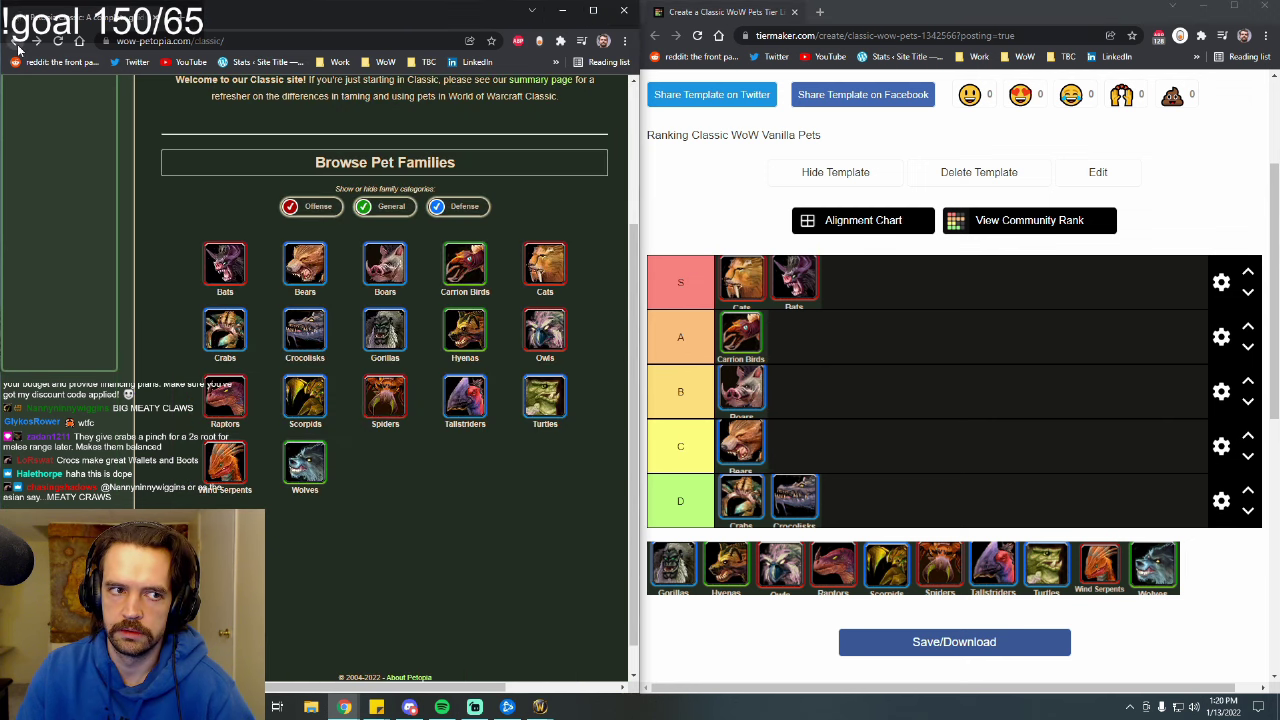
click(388, 335)
scroll(419, 255, down, 1)
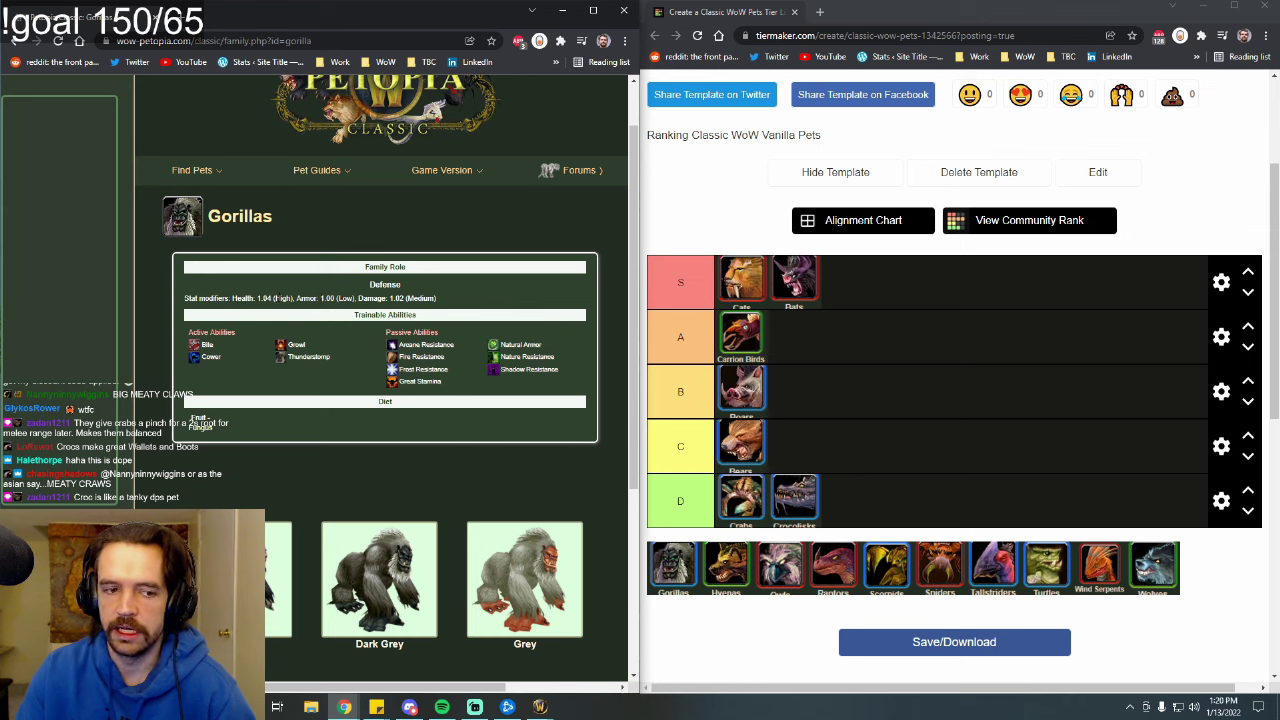
click(303, 362)
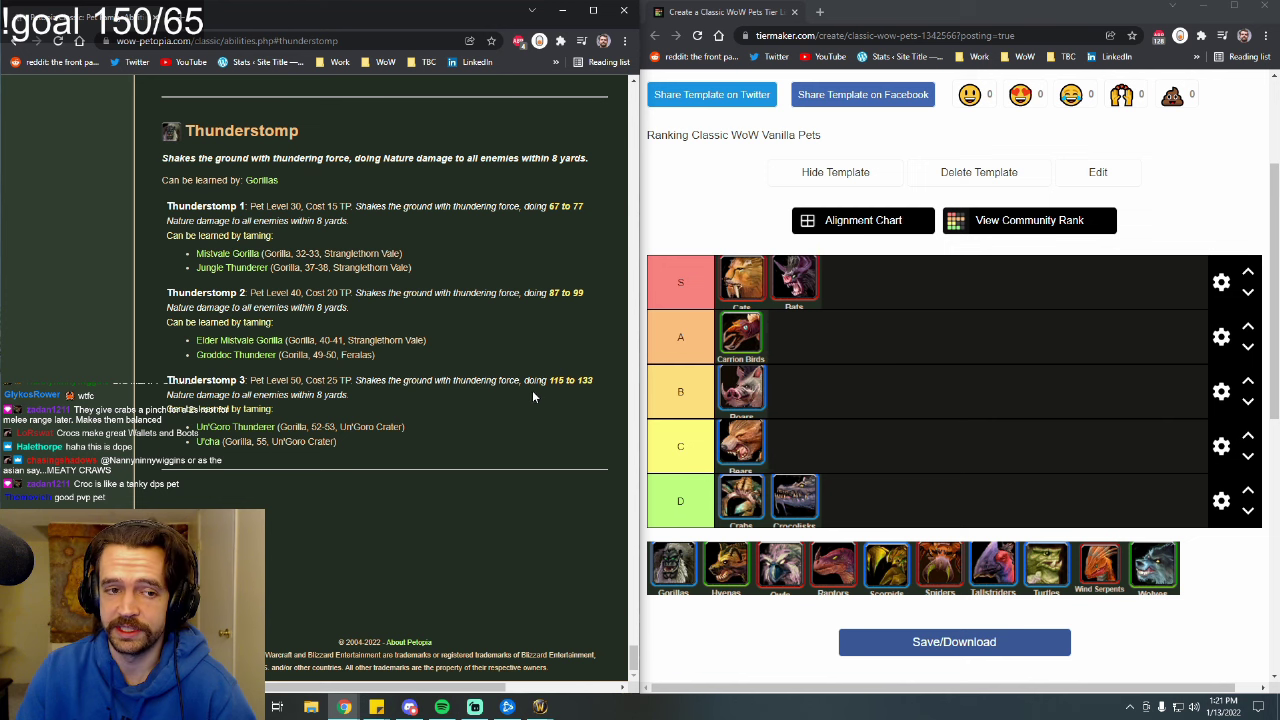
key(alt+Left)
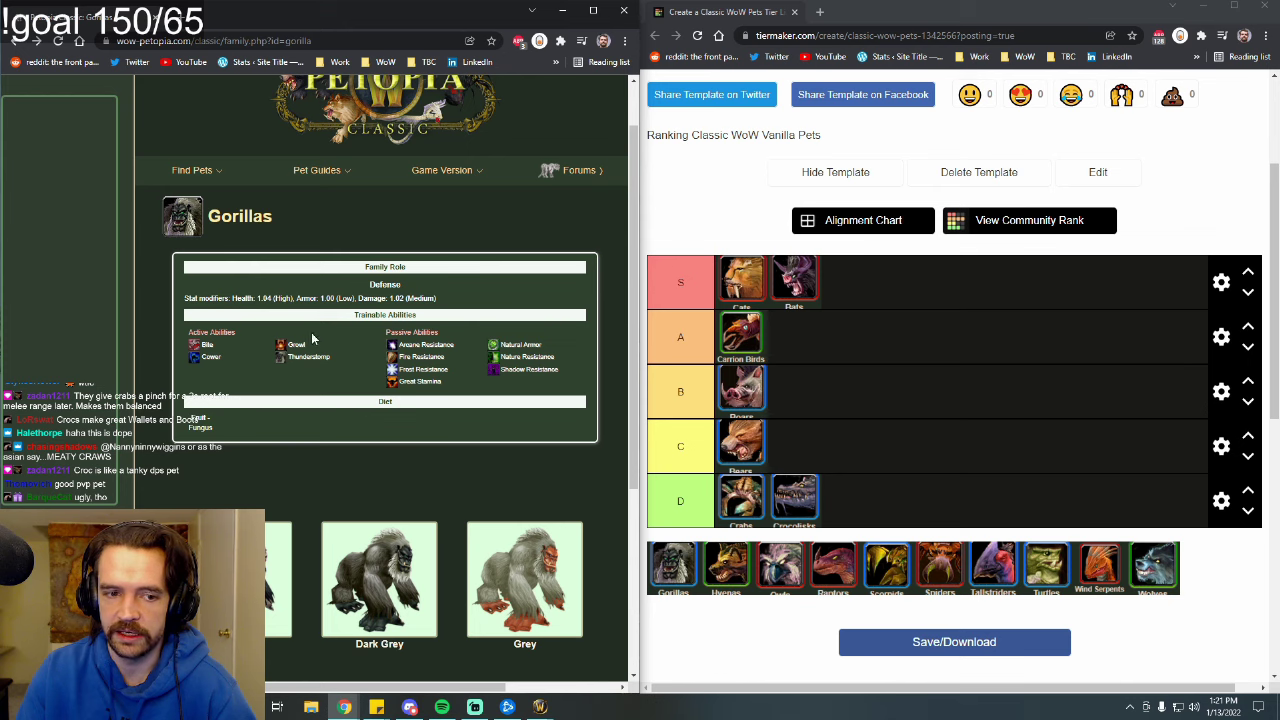
drag(668, 570, 795, 450)
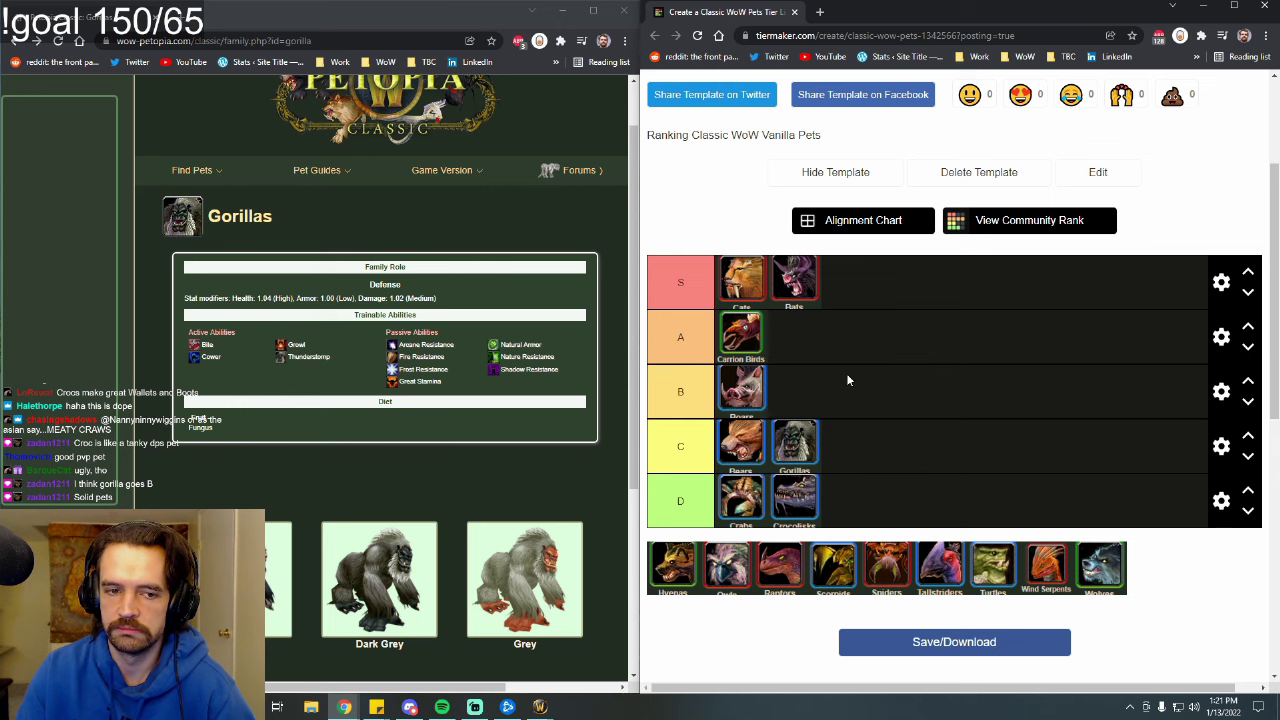
Review the Hyenas family page's stat modifiers and trainable abilities, and place Hyenas in the D tier after Crocolisks.
click(14, 41)
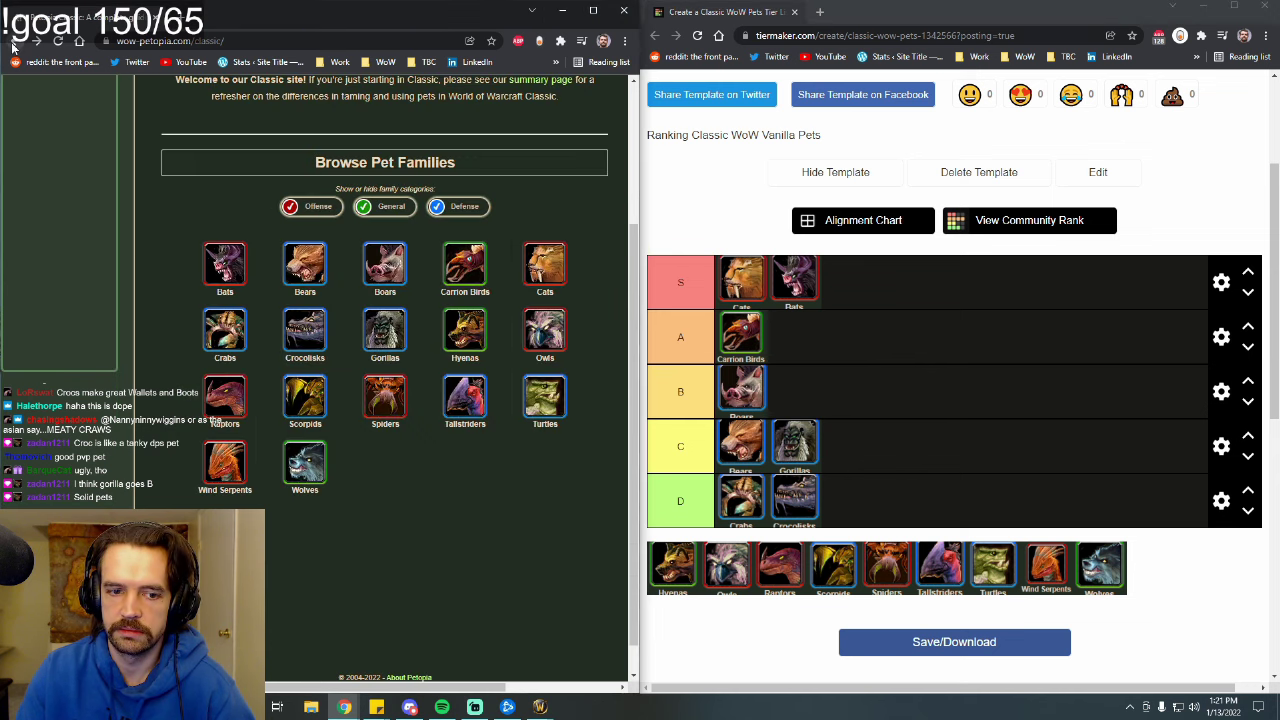
click(470, 332)
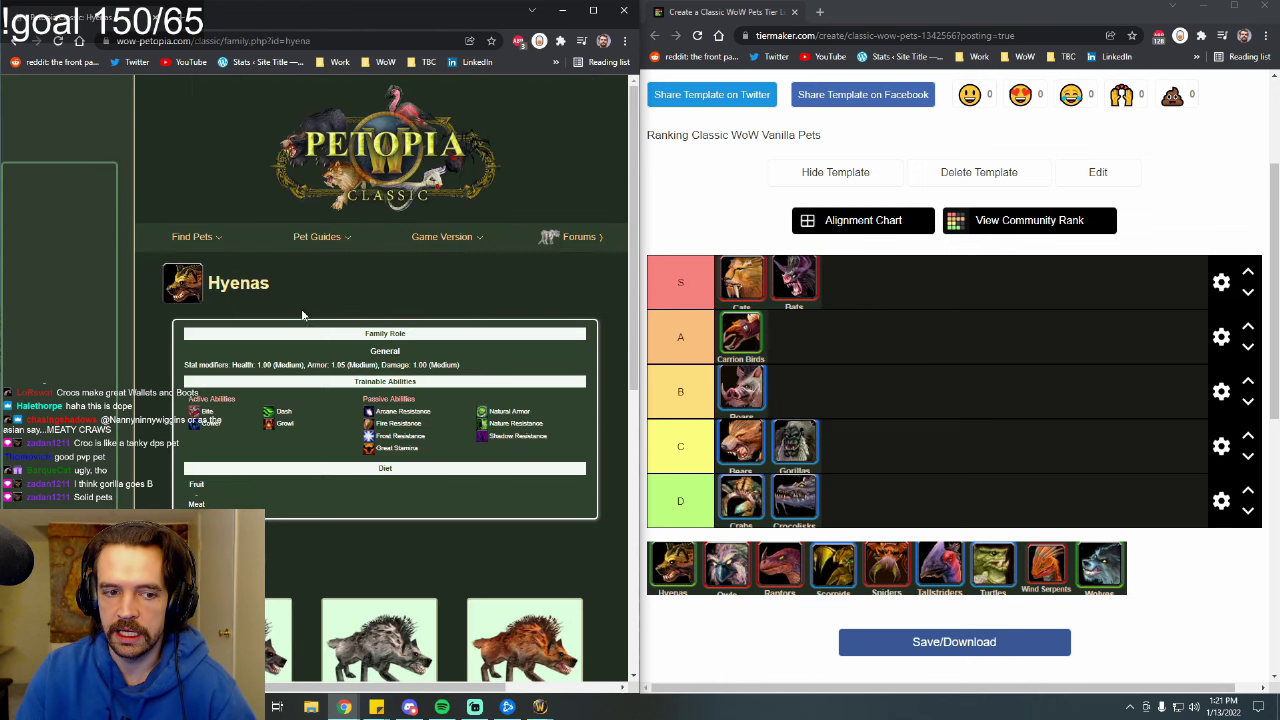
double_click(341, 365)
click(340, 365)
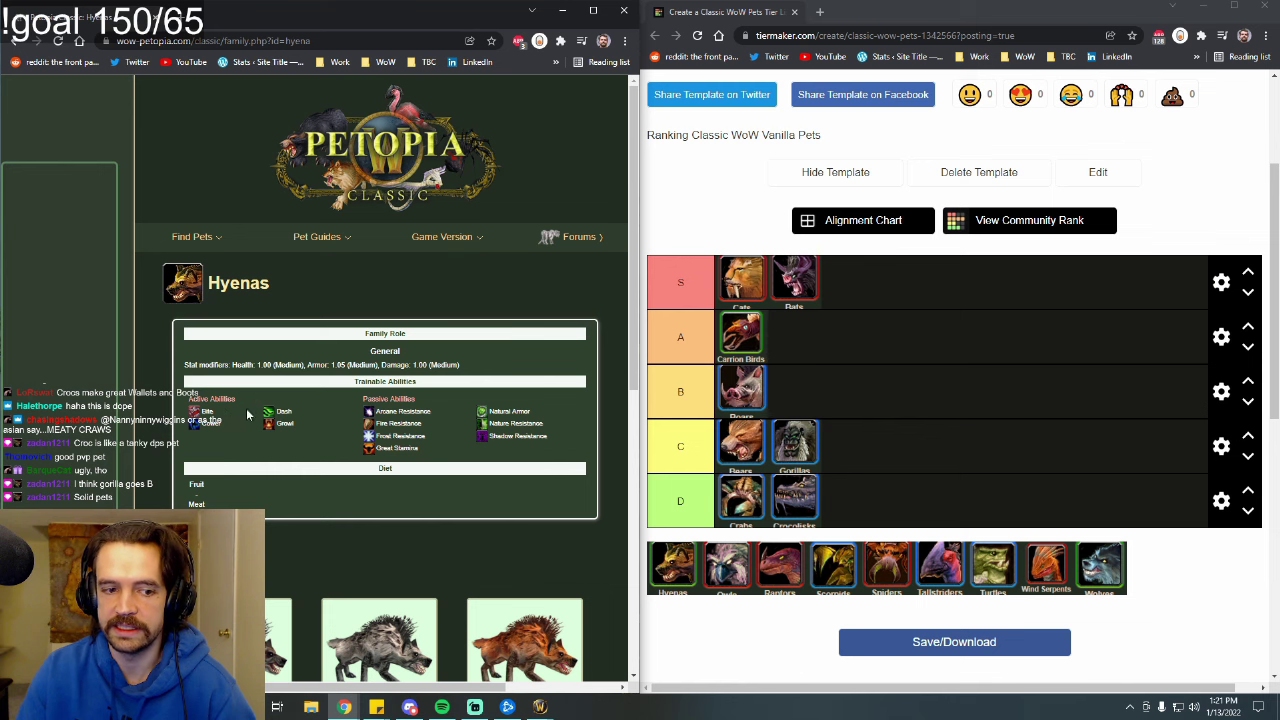
scroll(327, 410, down, 1)
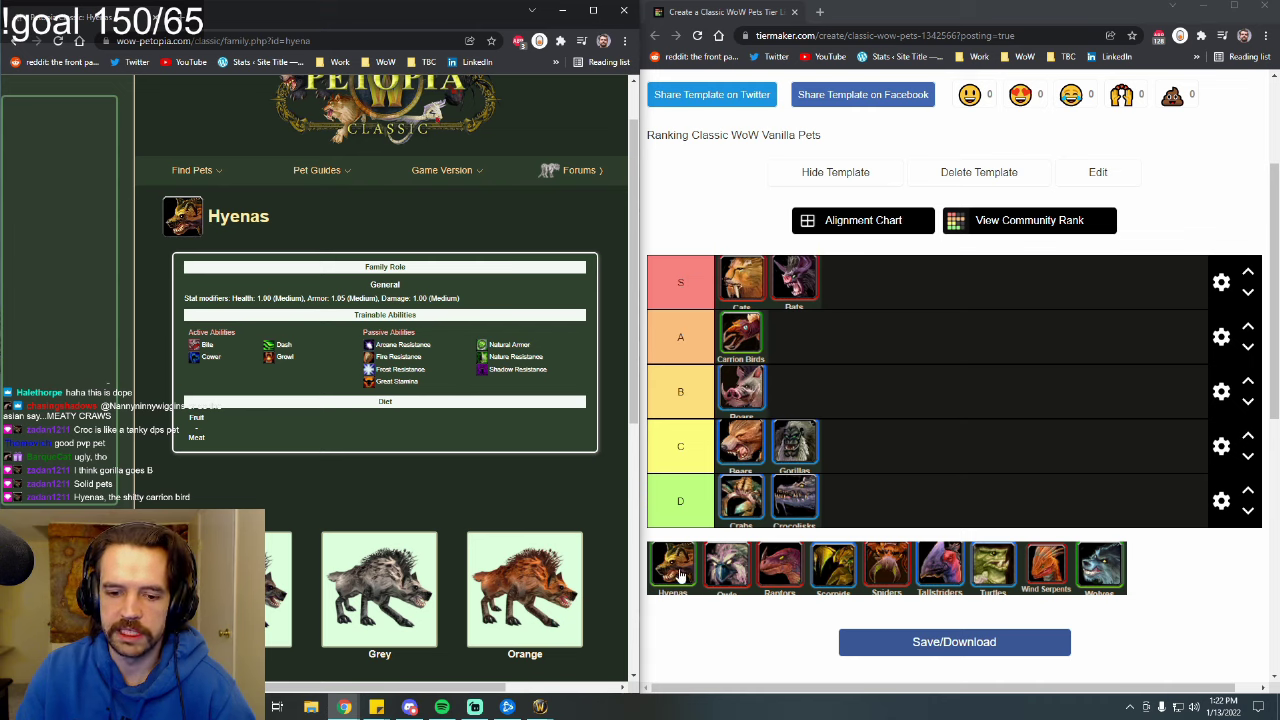
drag(680, 576, 842, 513)
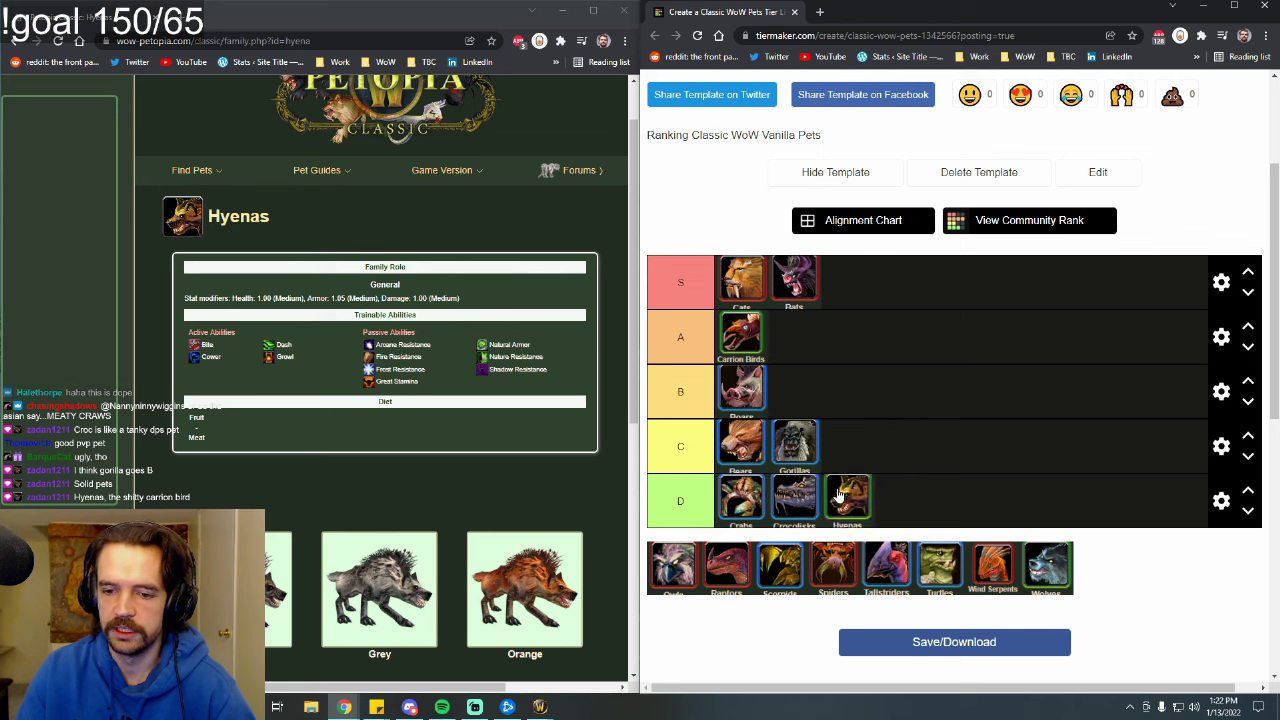
Open the Owls family page from the pet family list, and place Owls in the S tier after Bats.
click(18, 42)
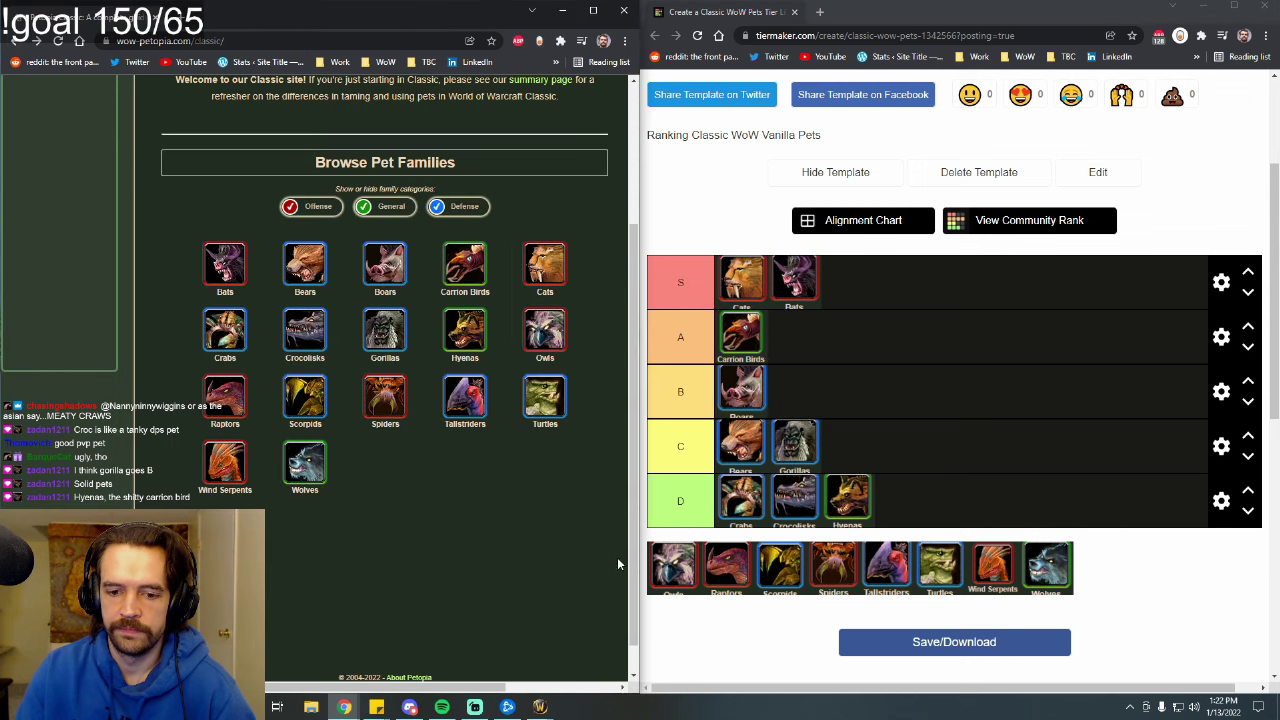
click(678, 568)
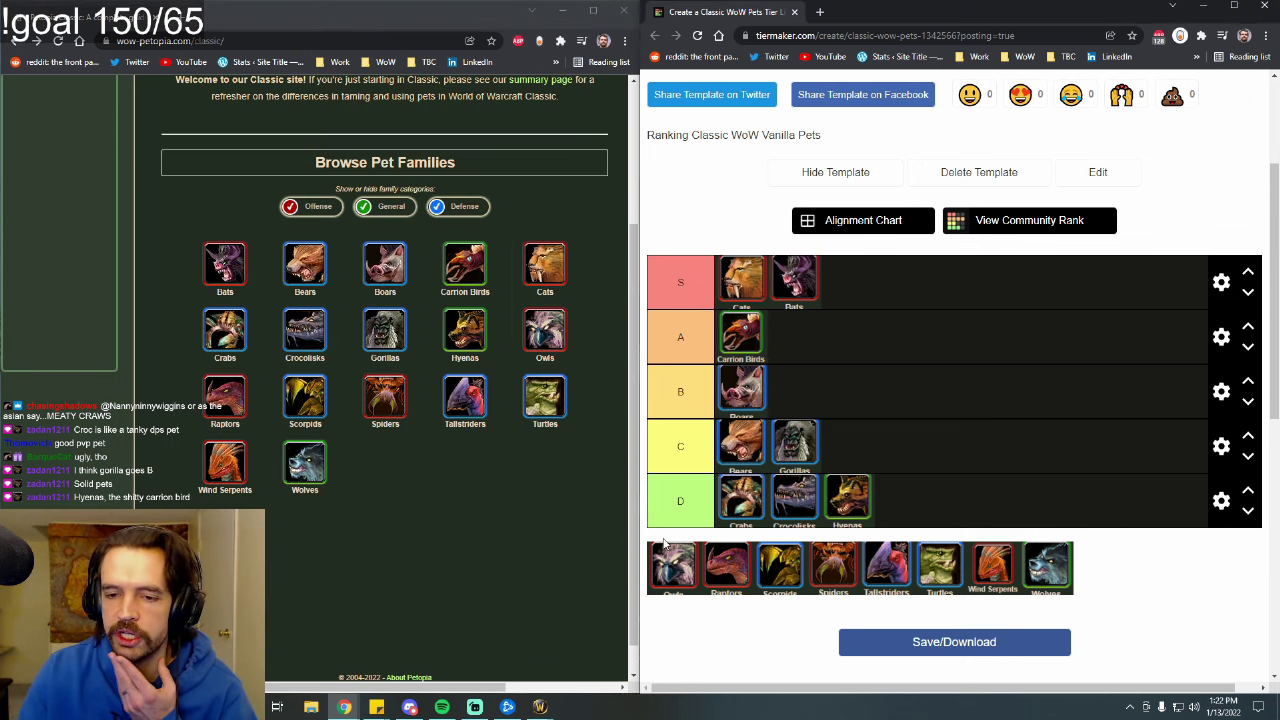
click(545, 335)
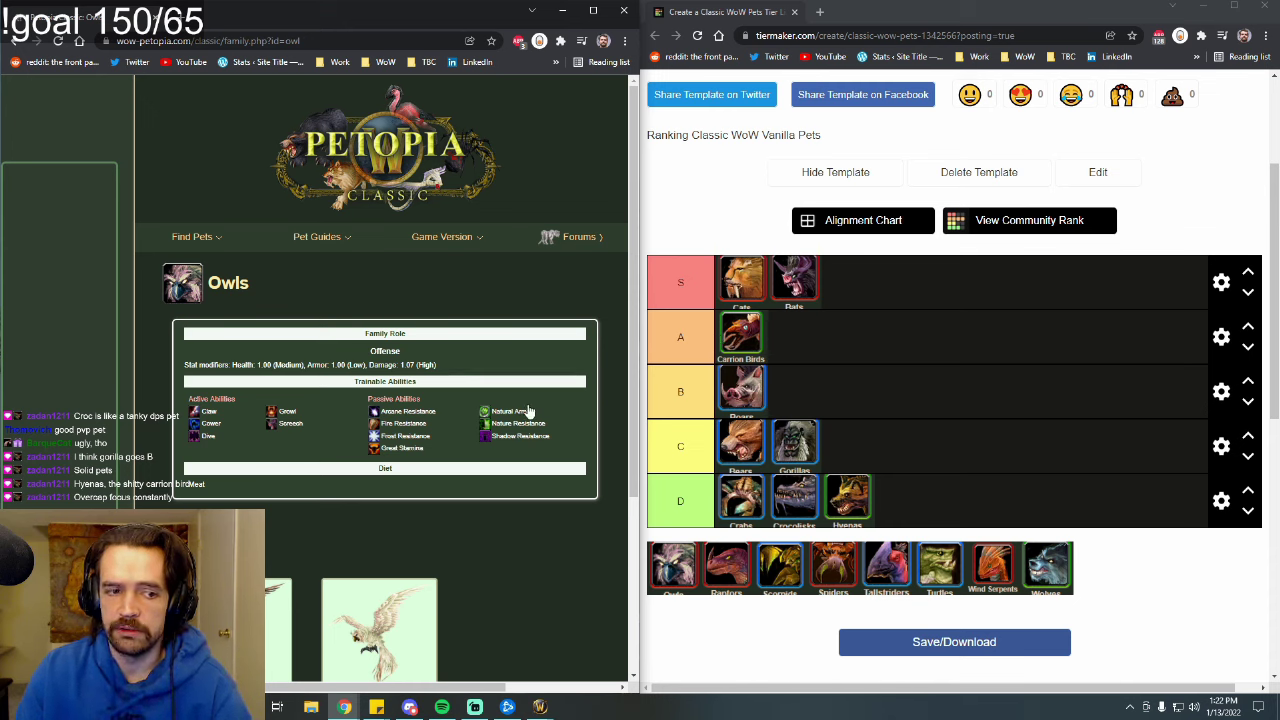
drag(673, 567, 868, 289)
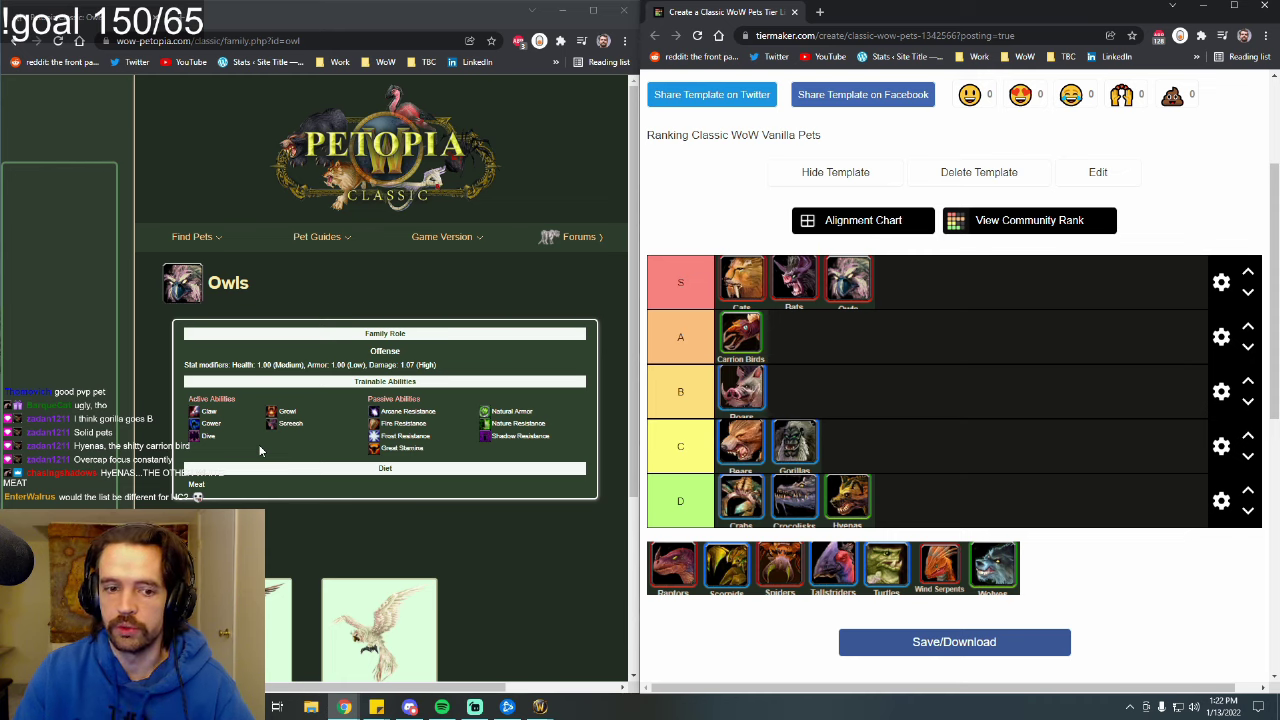
click(379, 380)
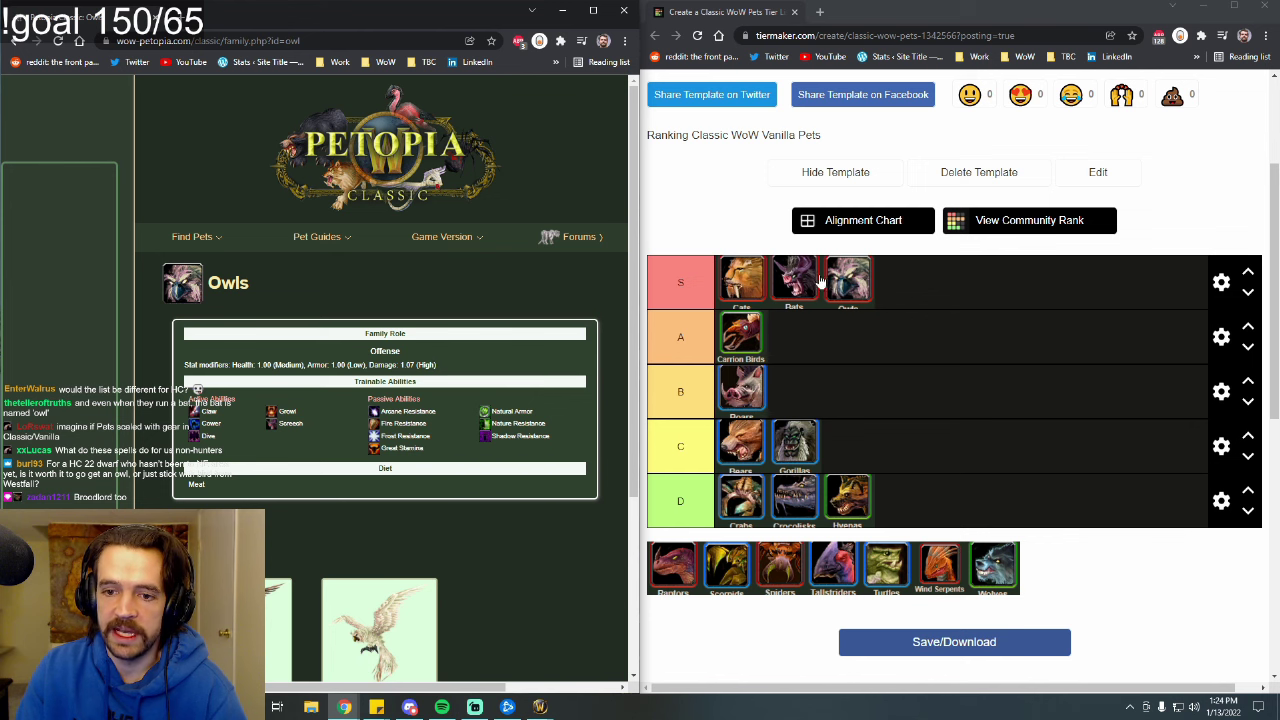
Examine the Raptors family page's stat modifiers and trainable abilities, and compare them with those on the Cats page.
click(14, 41)
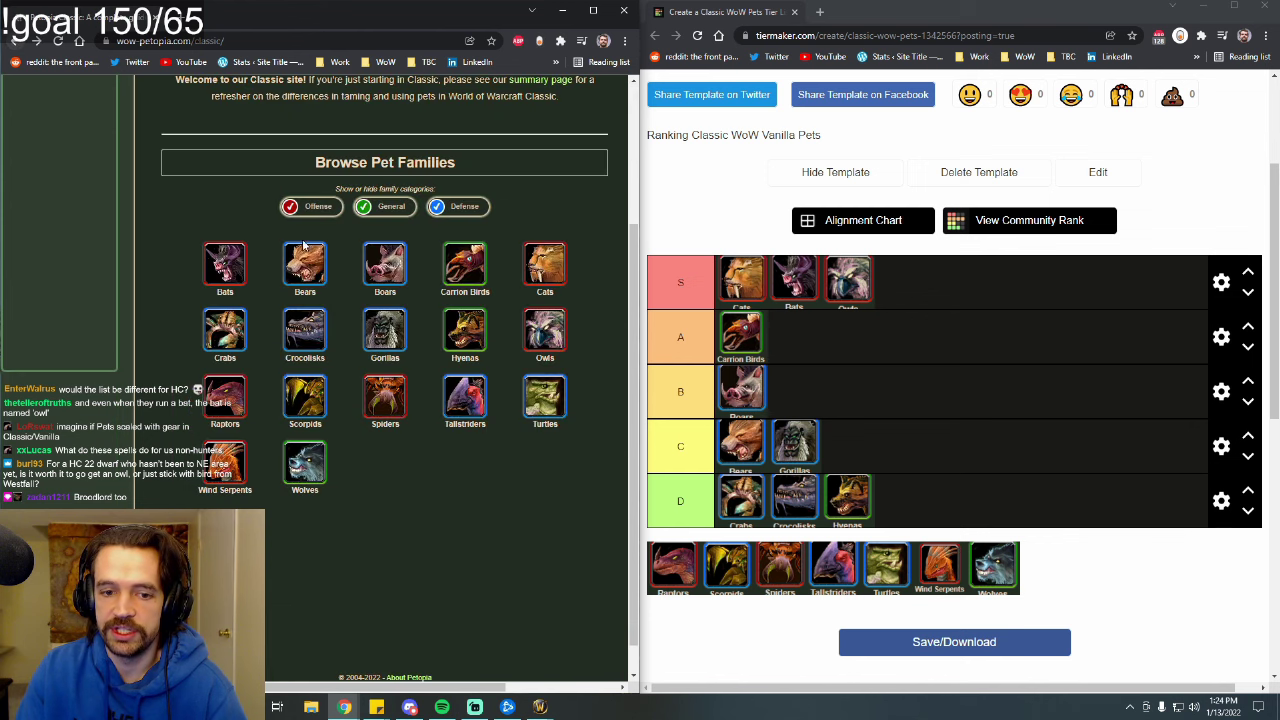
click(231, 409)
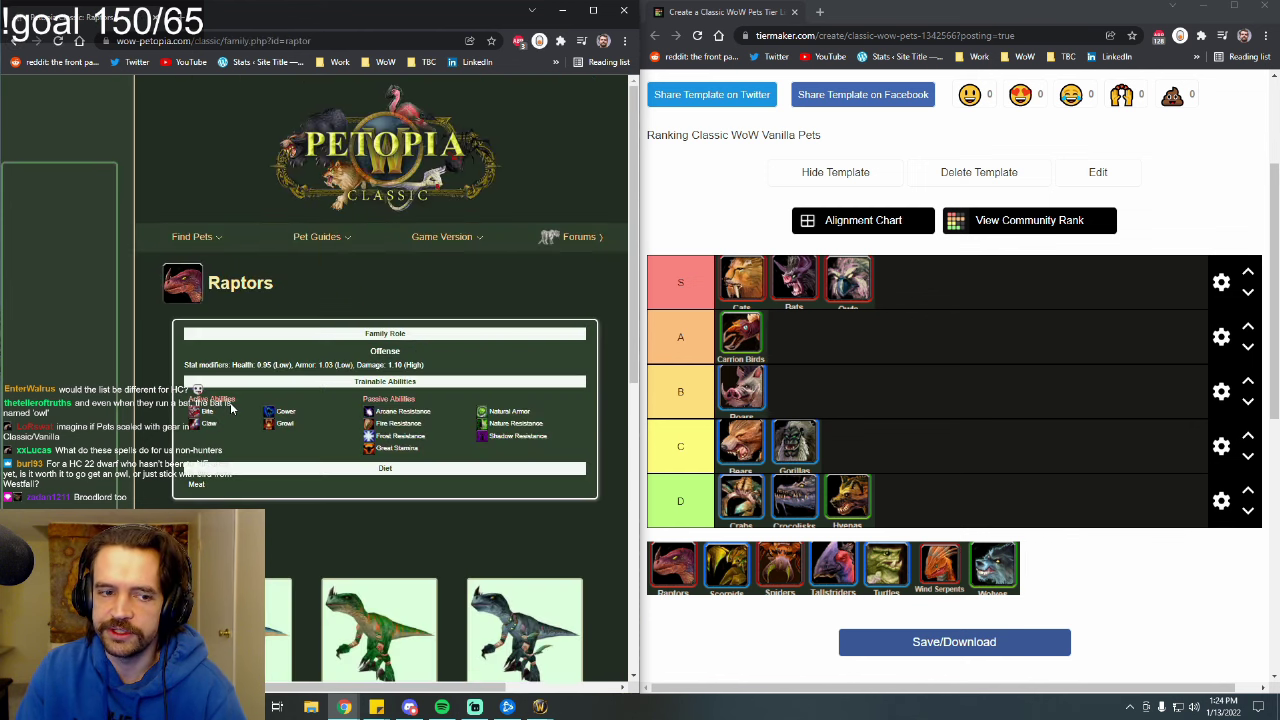
scroll(351, 282, down, 2)
scroll(336, 375, up, 1)
scroll(340, 400, up, 1)
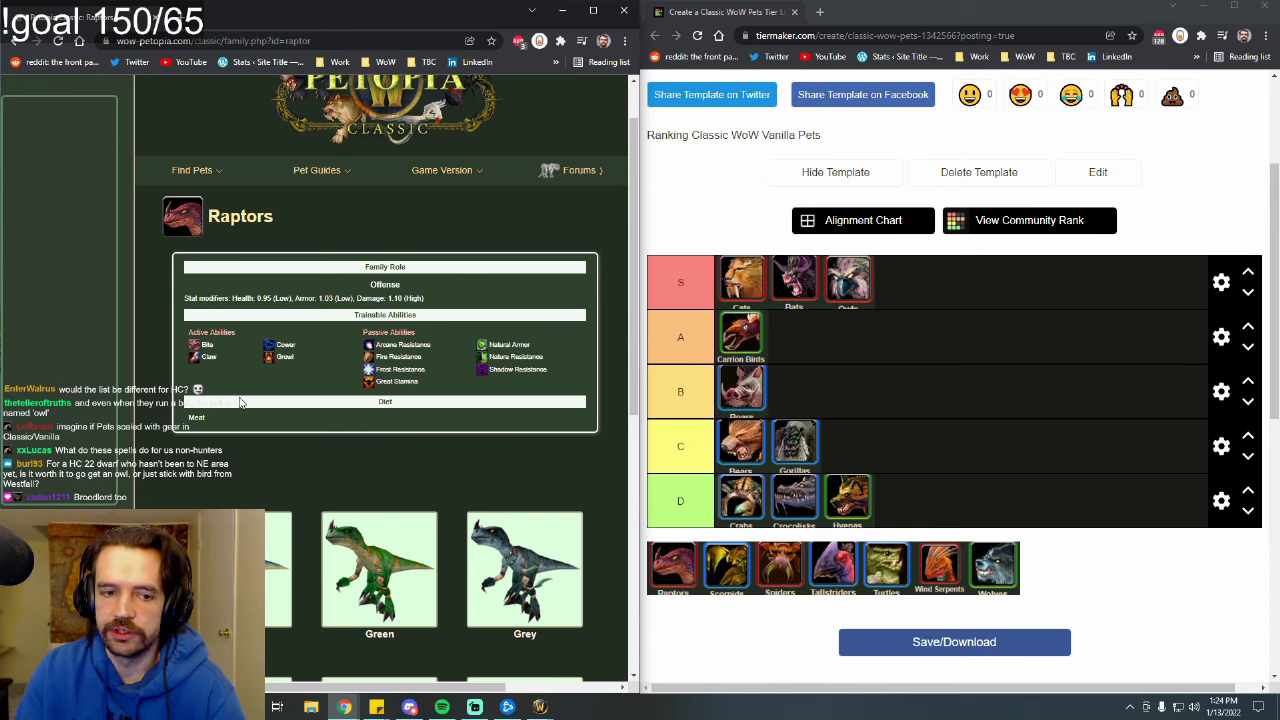
click(11, 40)
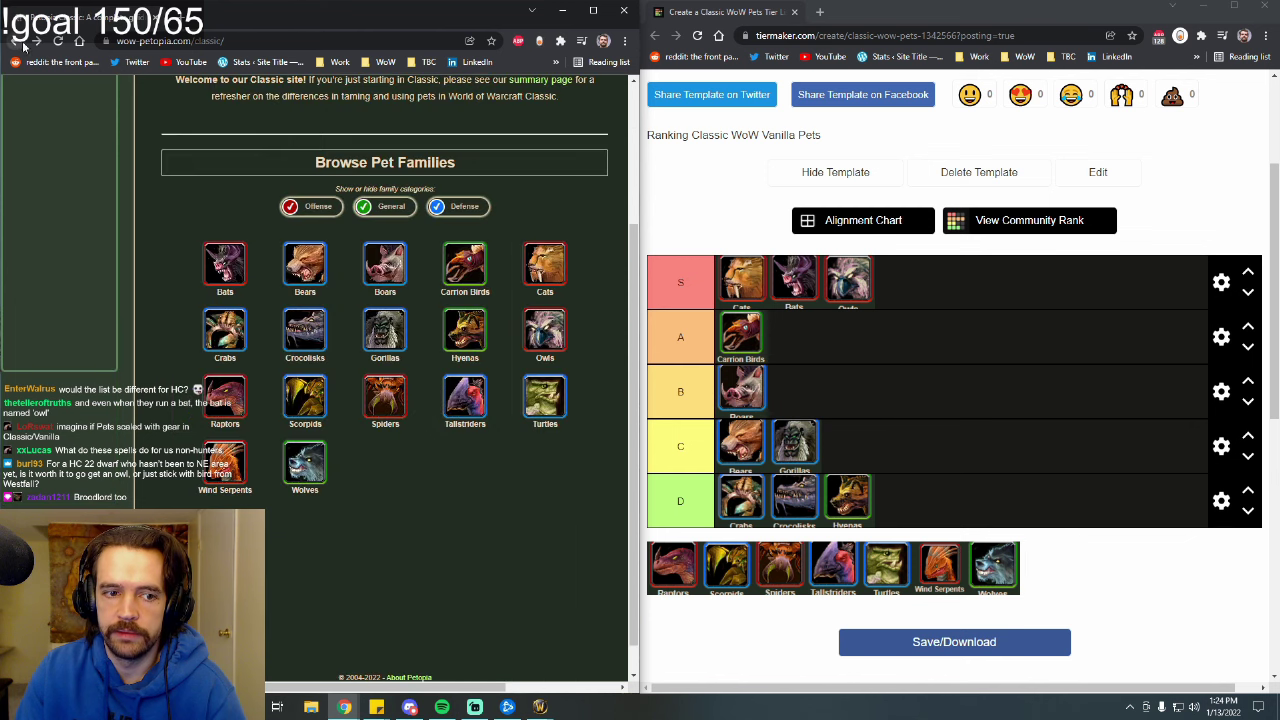
click(552, 268)
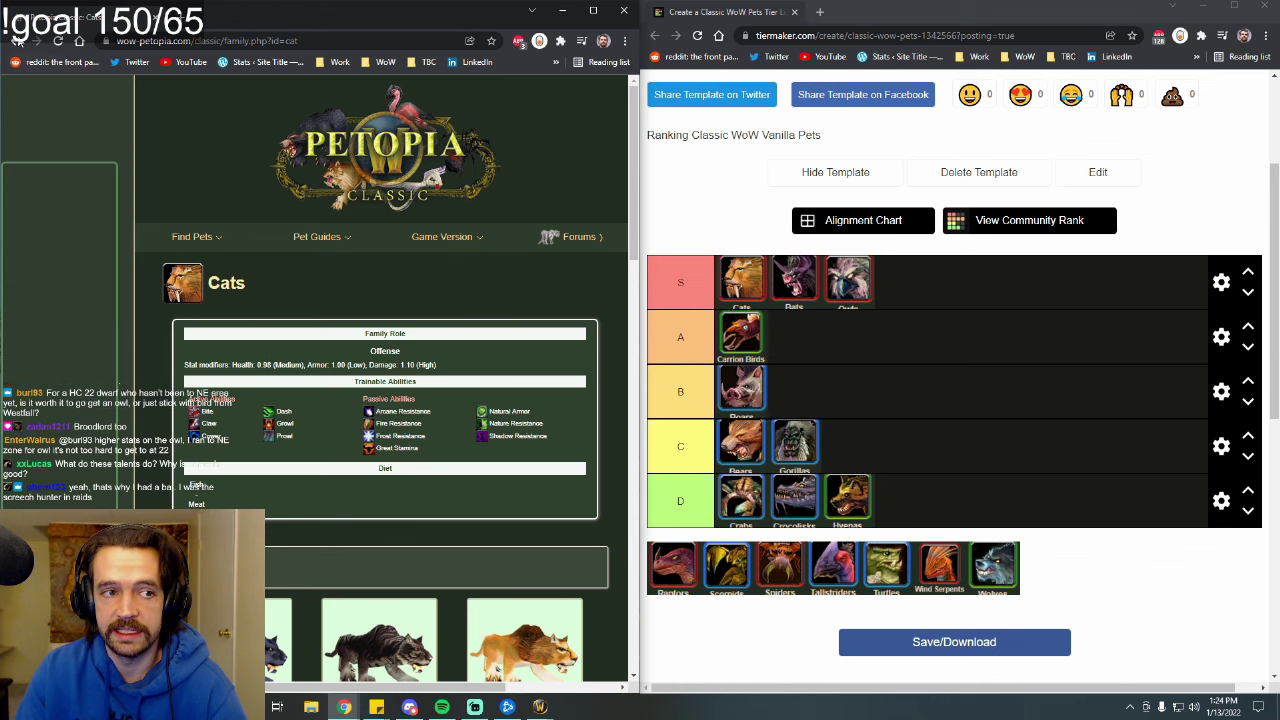
Return to the Raptors family page, place Raptors in the C tier after Gorillas, and review the family's stats and abilities again.
click(15, 41)
click(224, 397)
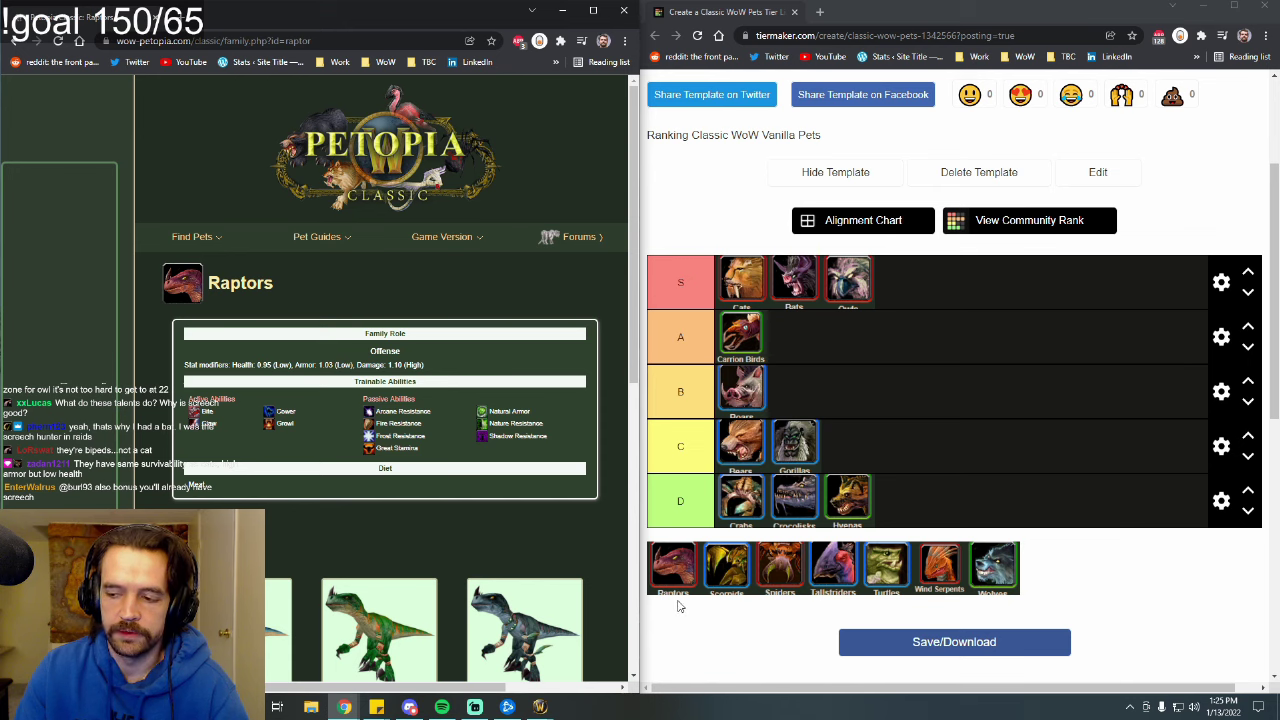
drag(677, 598, 866, 447)
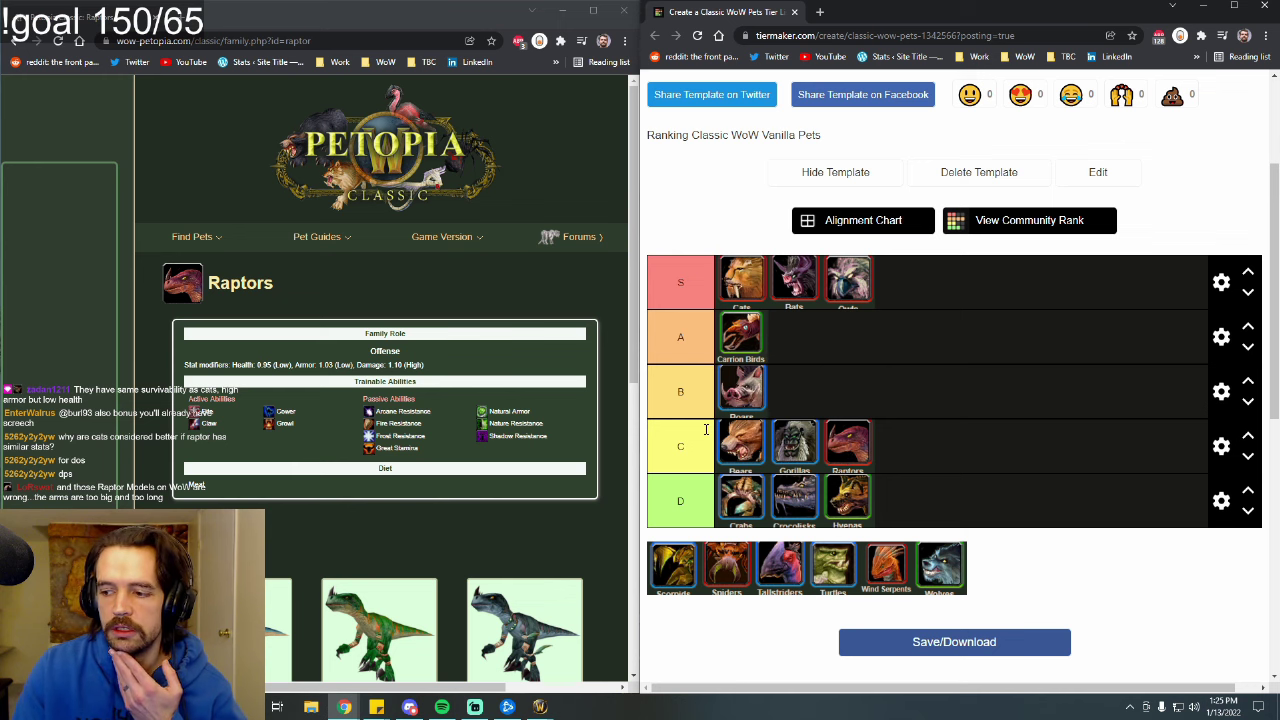
scroll(425, 360, down, 2)
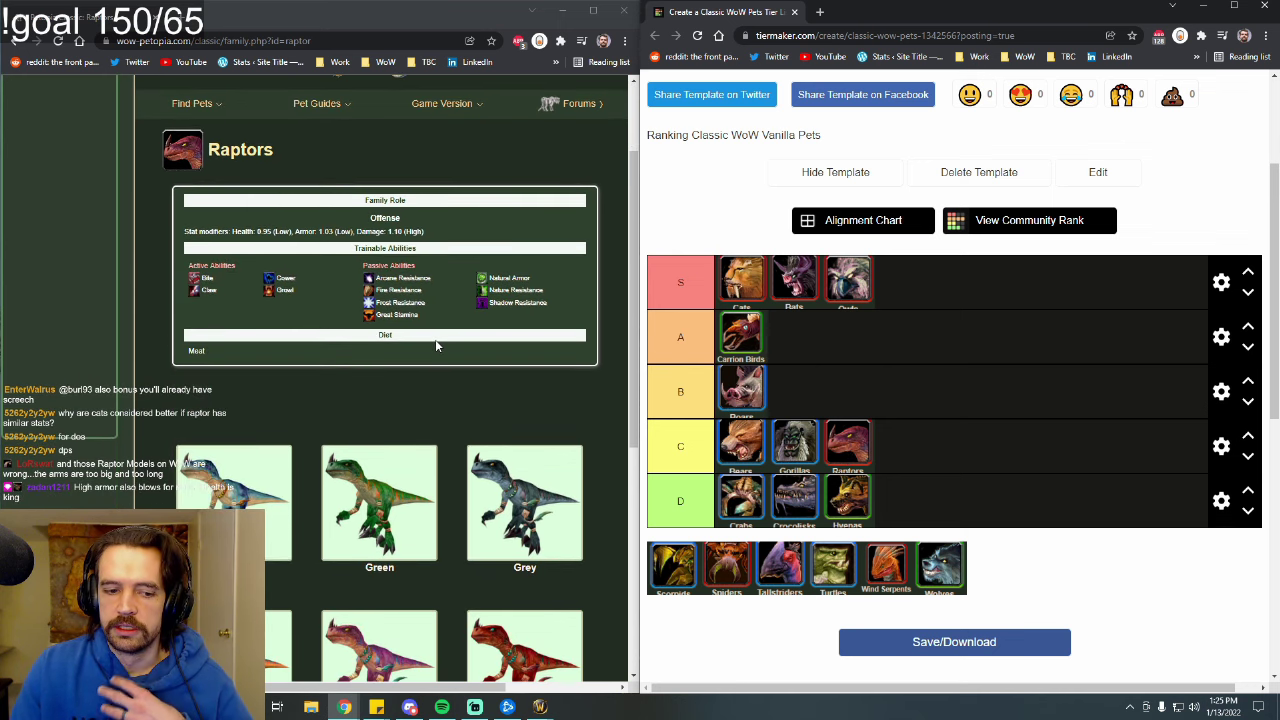
scroll(411, 378, up, 1)
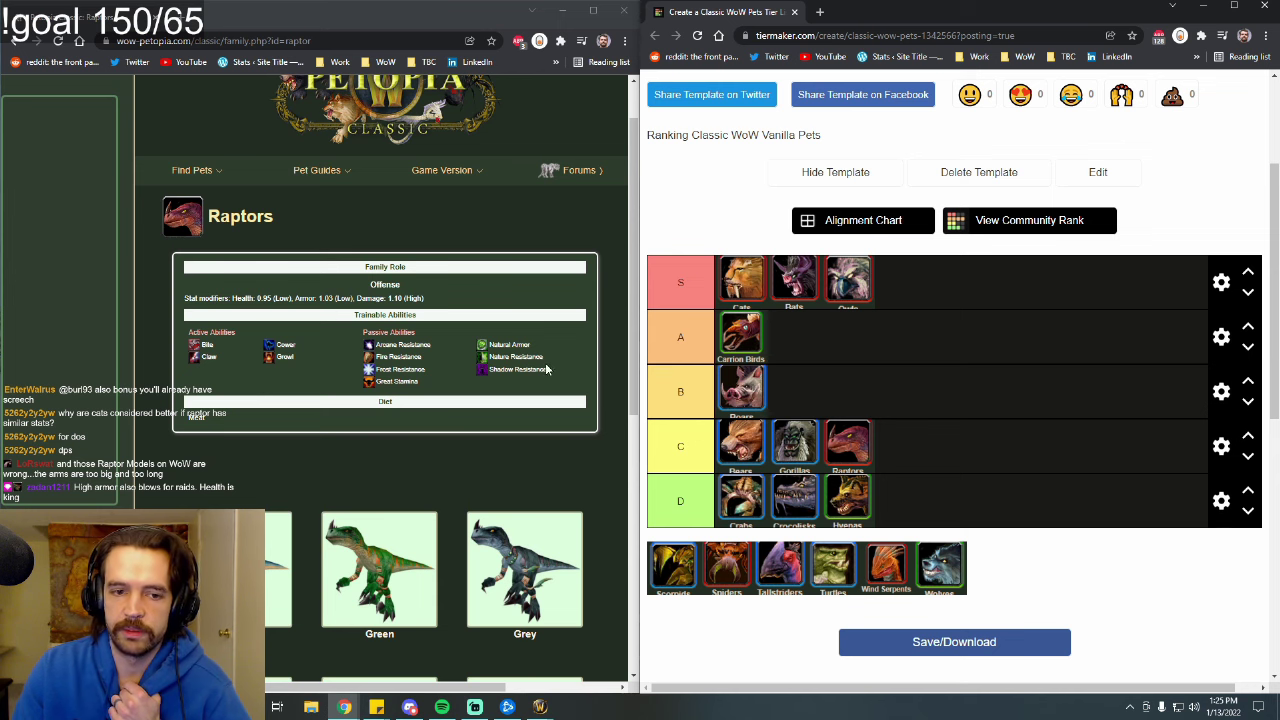
Open the Scorpids family page from the pet family list, and examine the family's stat modifiers and trainable abilities.
scroll(489, 380, down, 1)
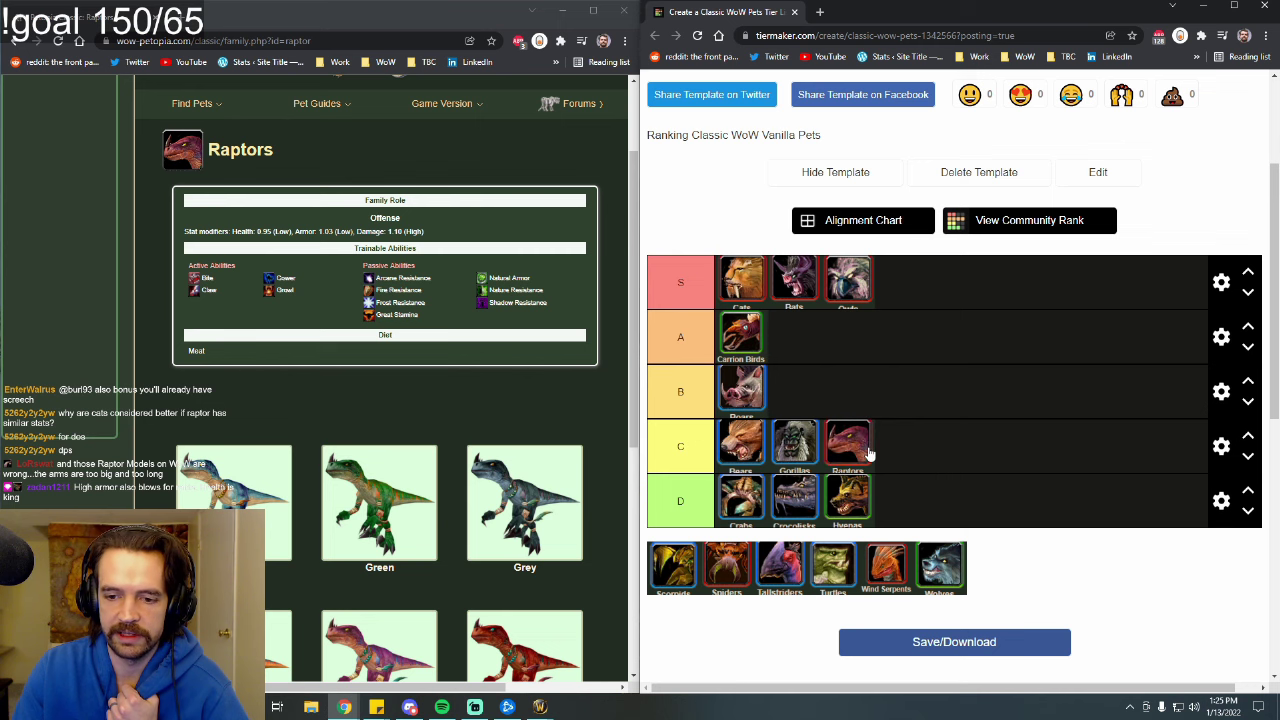
scroll(853, 455, up, 1)
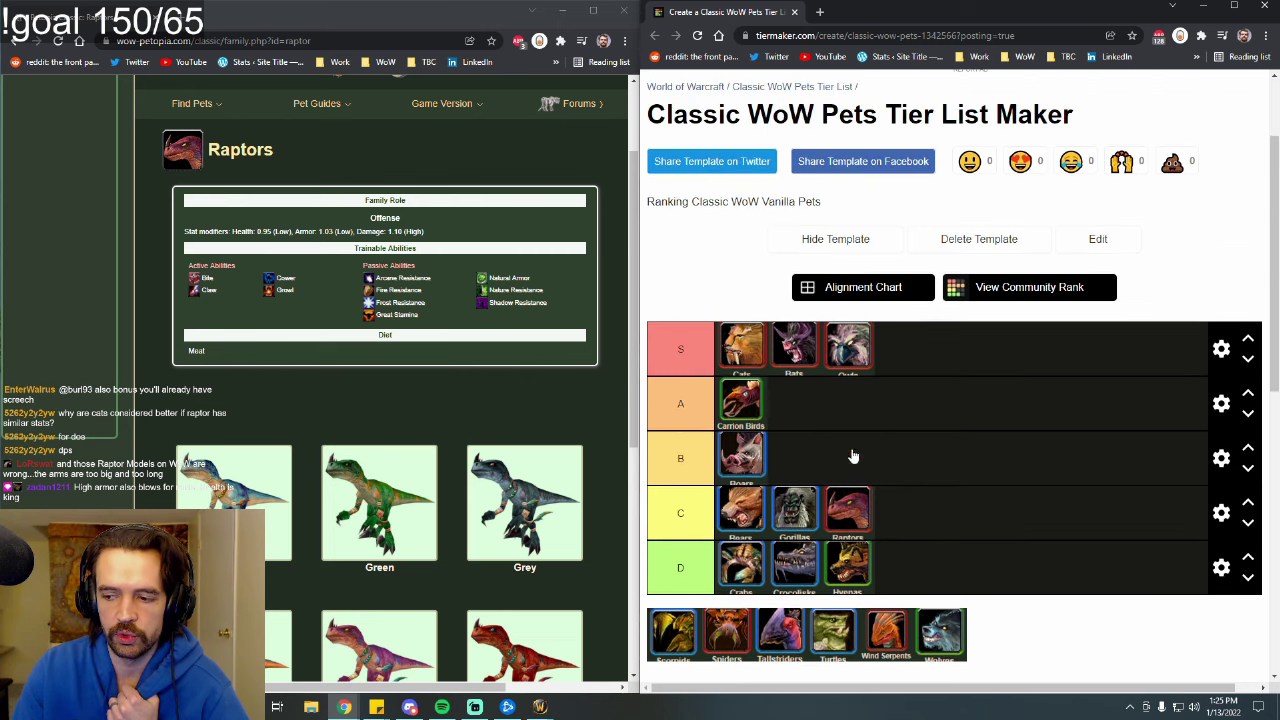
scroll(855, 420, down, 2)
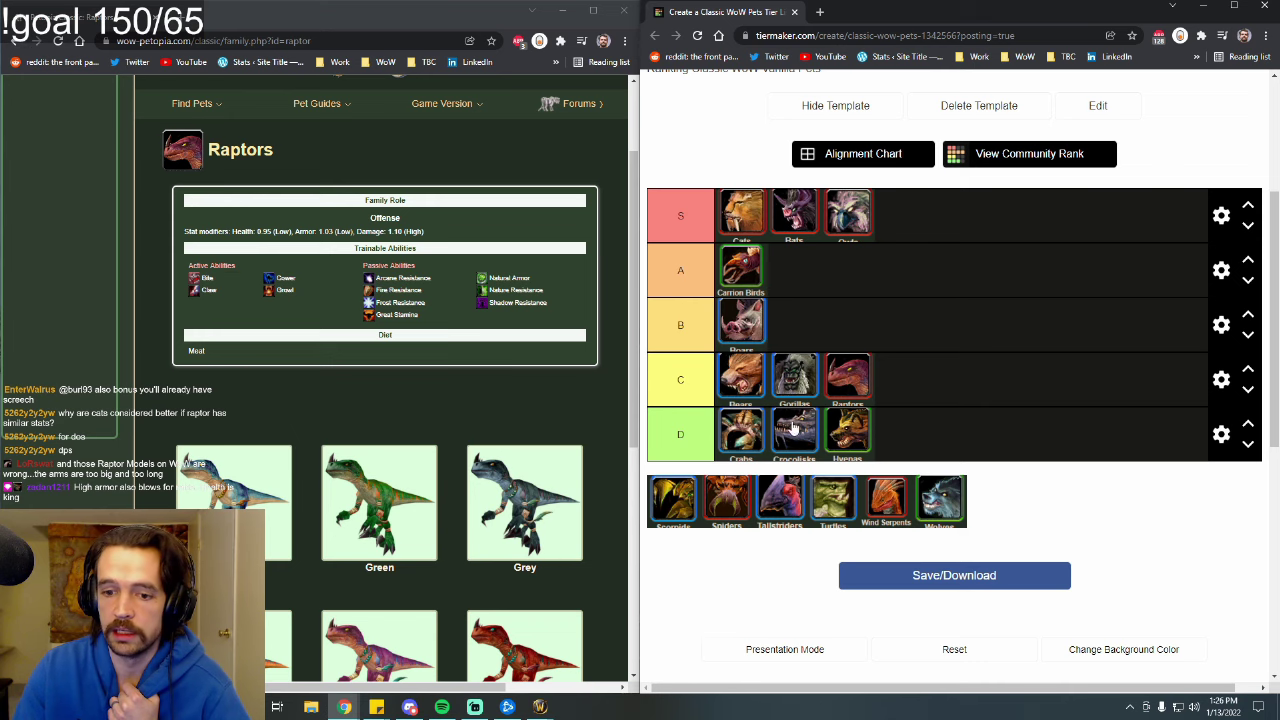
click(14, 41)
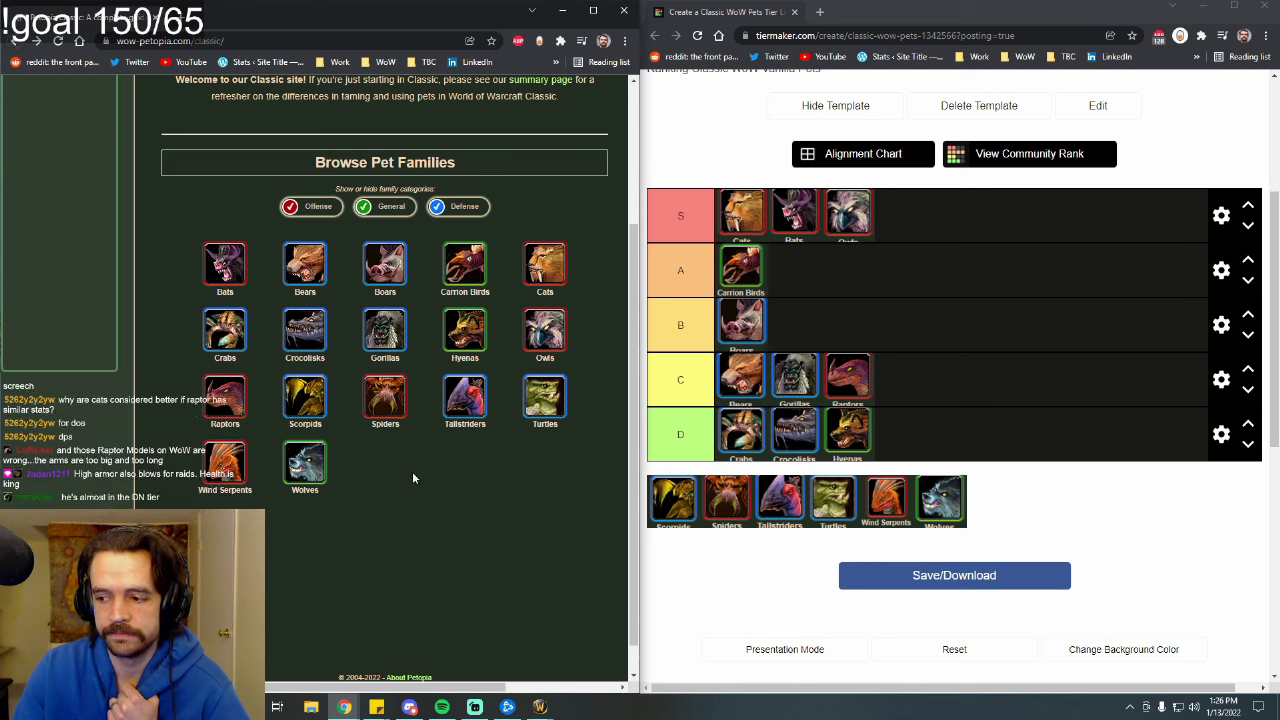
click(308, 402)
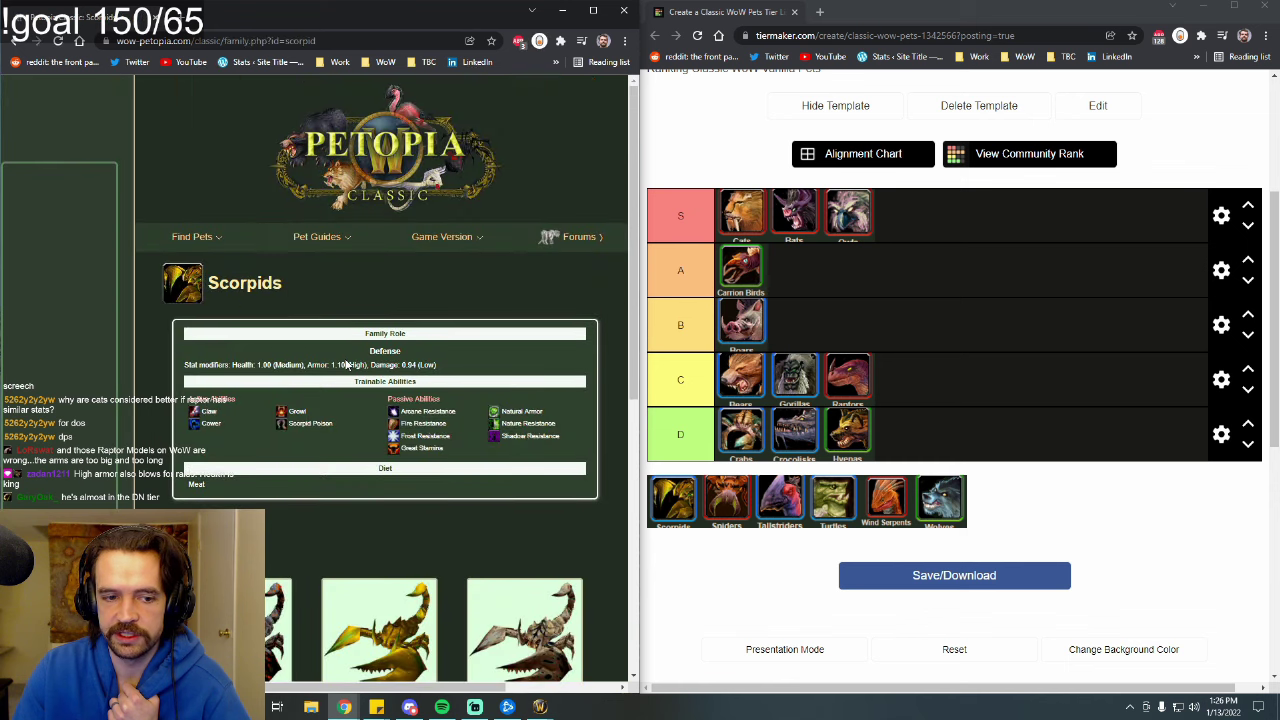
scroll(340, 368, down, 1)
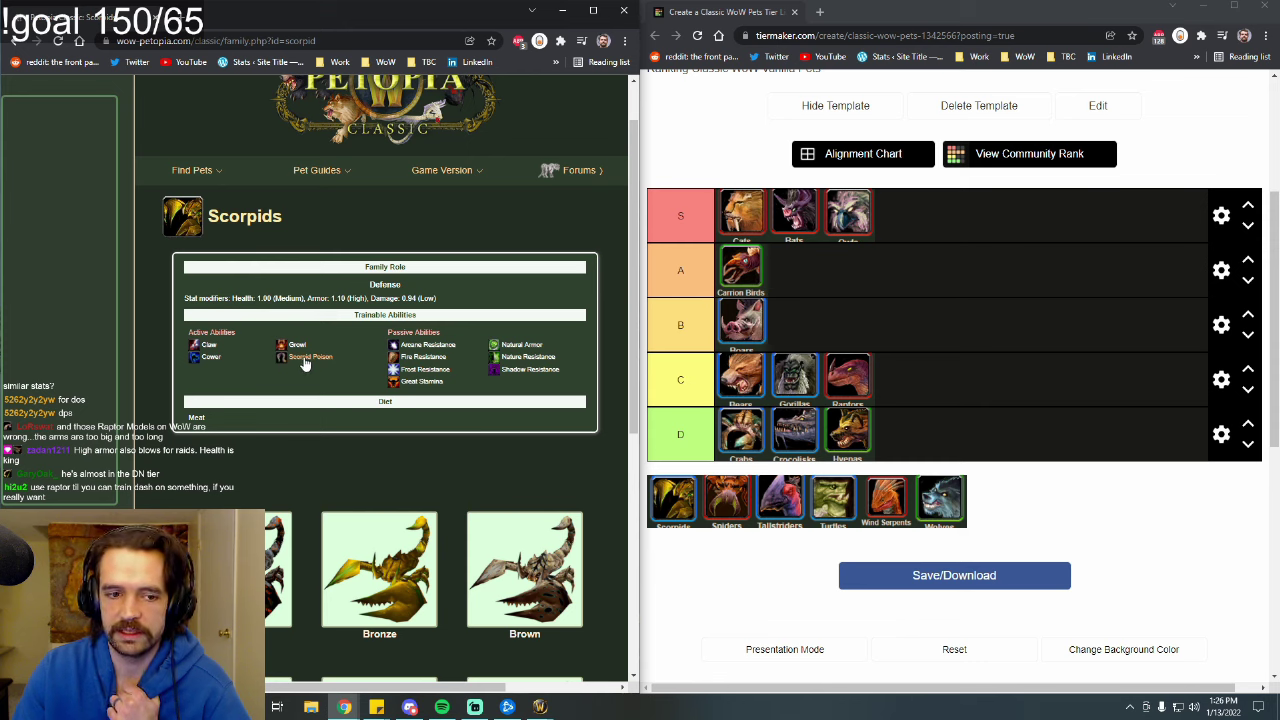
Examine the ranks of the Scorpid Poison ability, and return to the Scorpids family page.
click(305, 361)
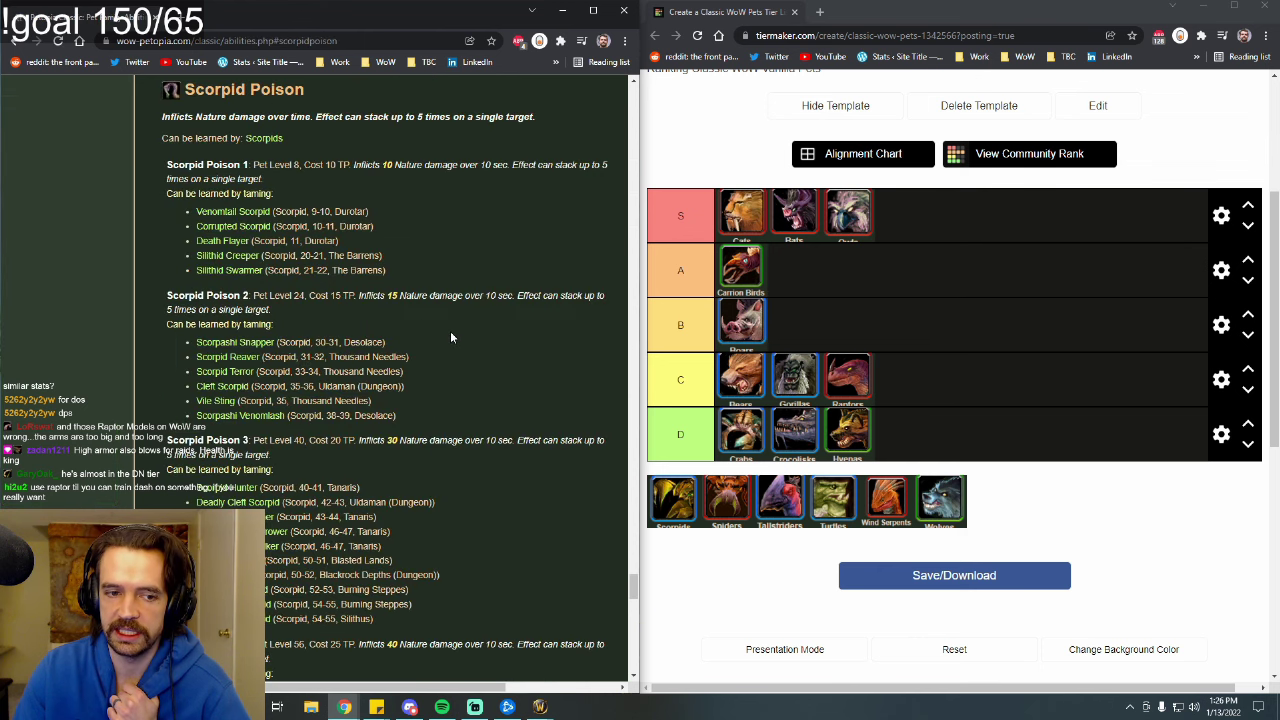
scroll(450, 337, down, 1)
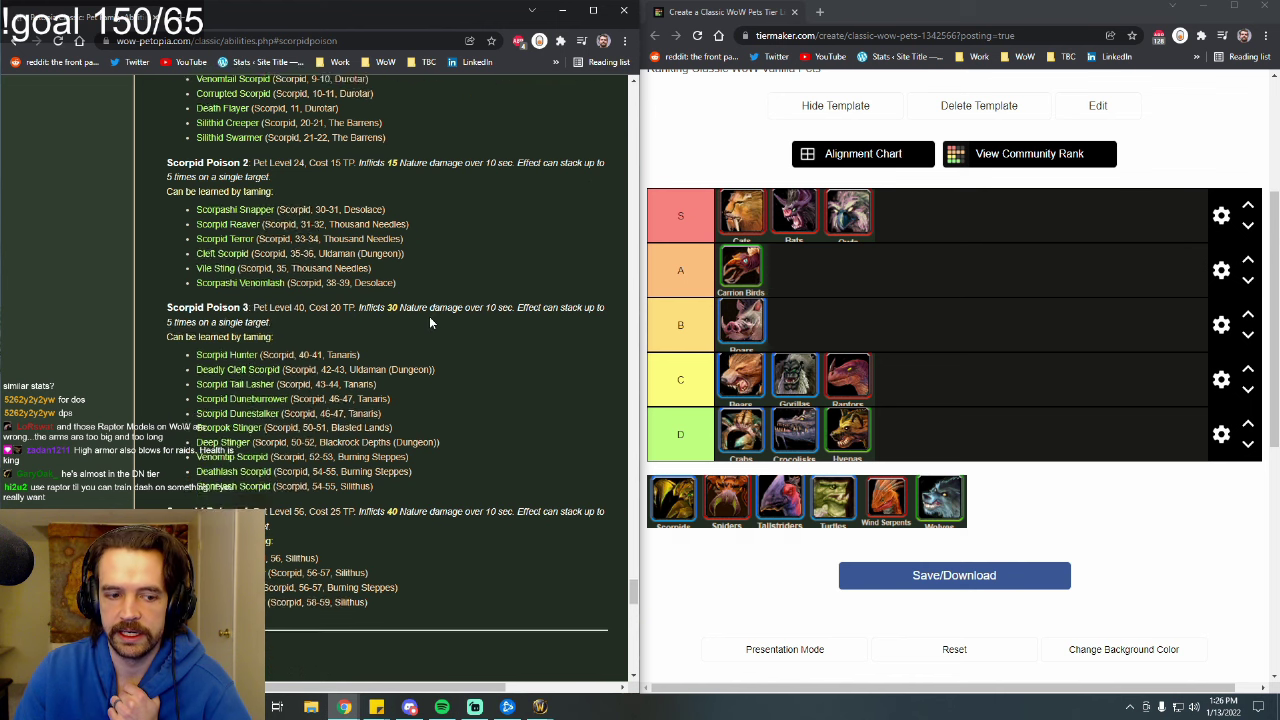
scroll(429, 316, down, 2)
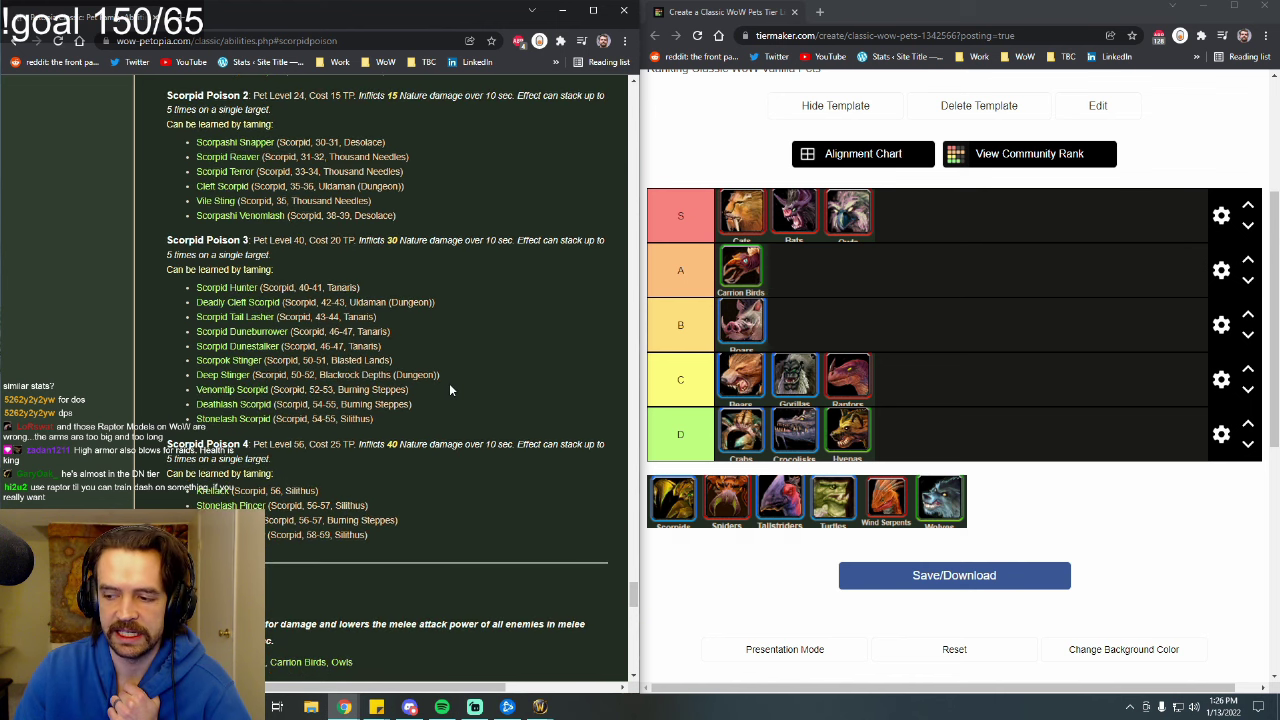
scroll(449, 383, up, 2)
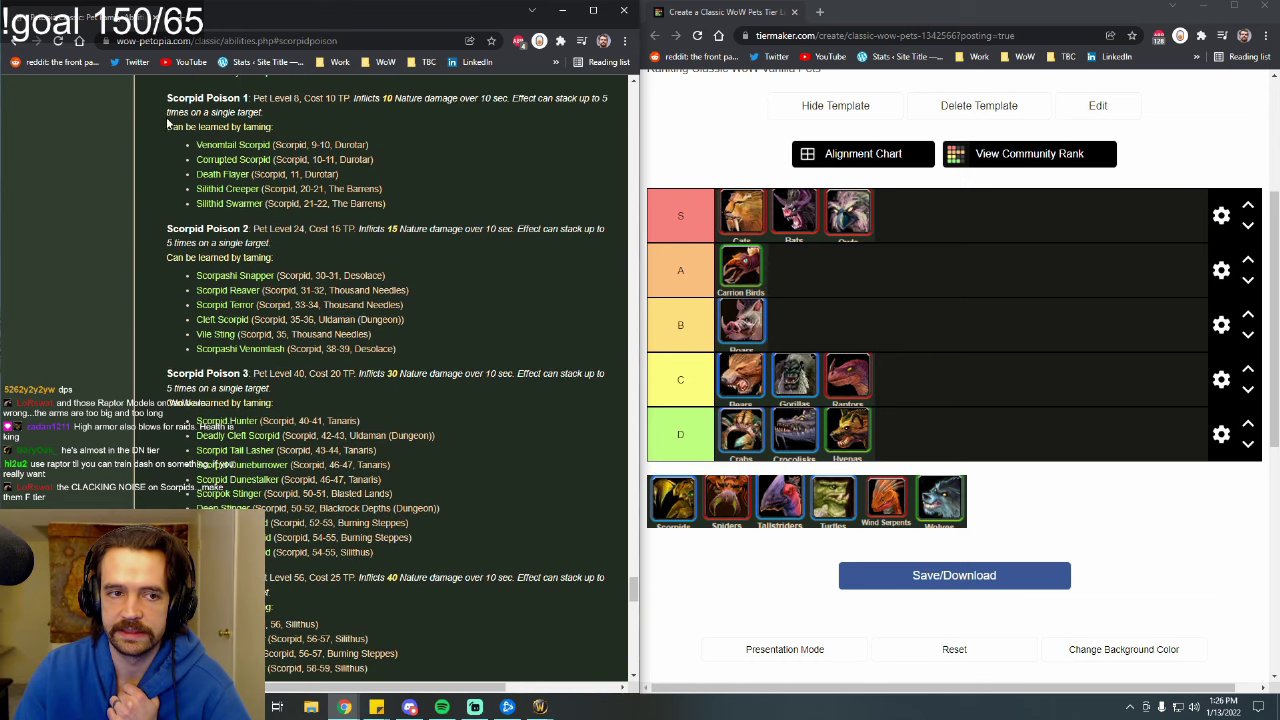
click(15, 42)
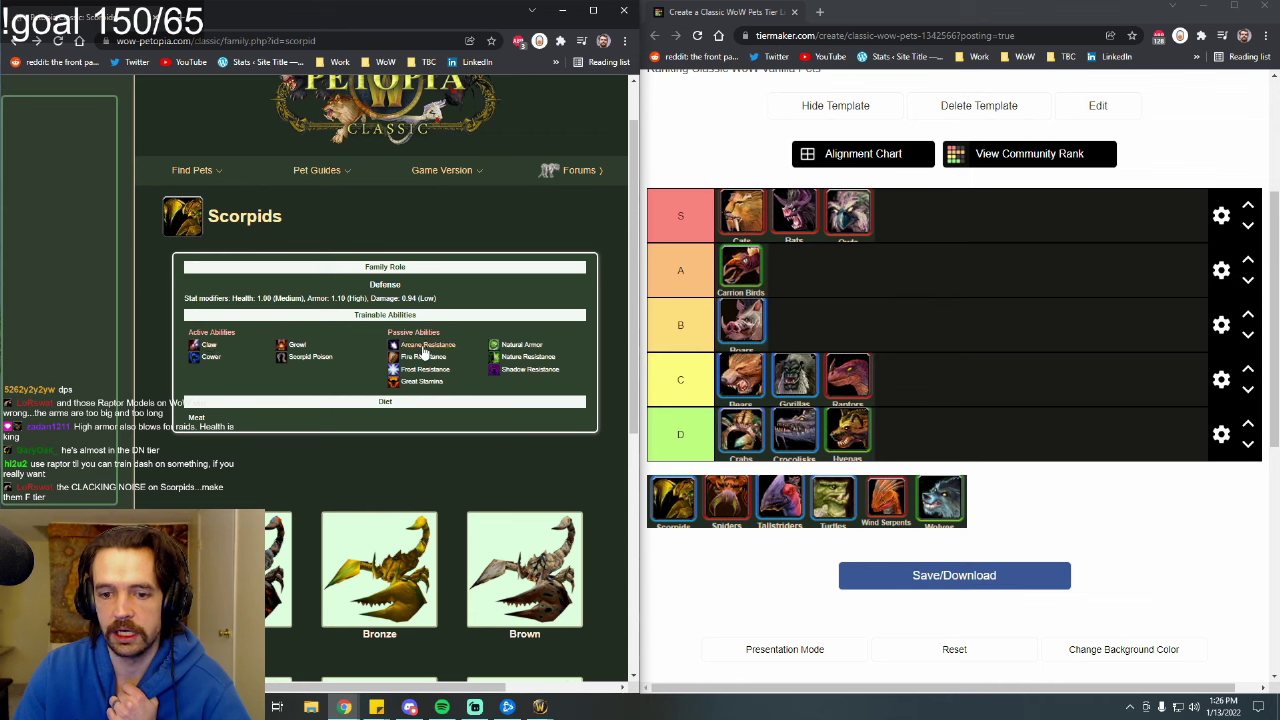
Place Spiders in the C tier after Raptors.
drag(726, 500, 936, 397)
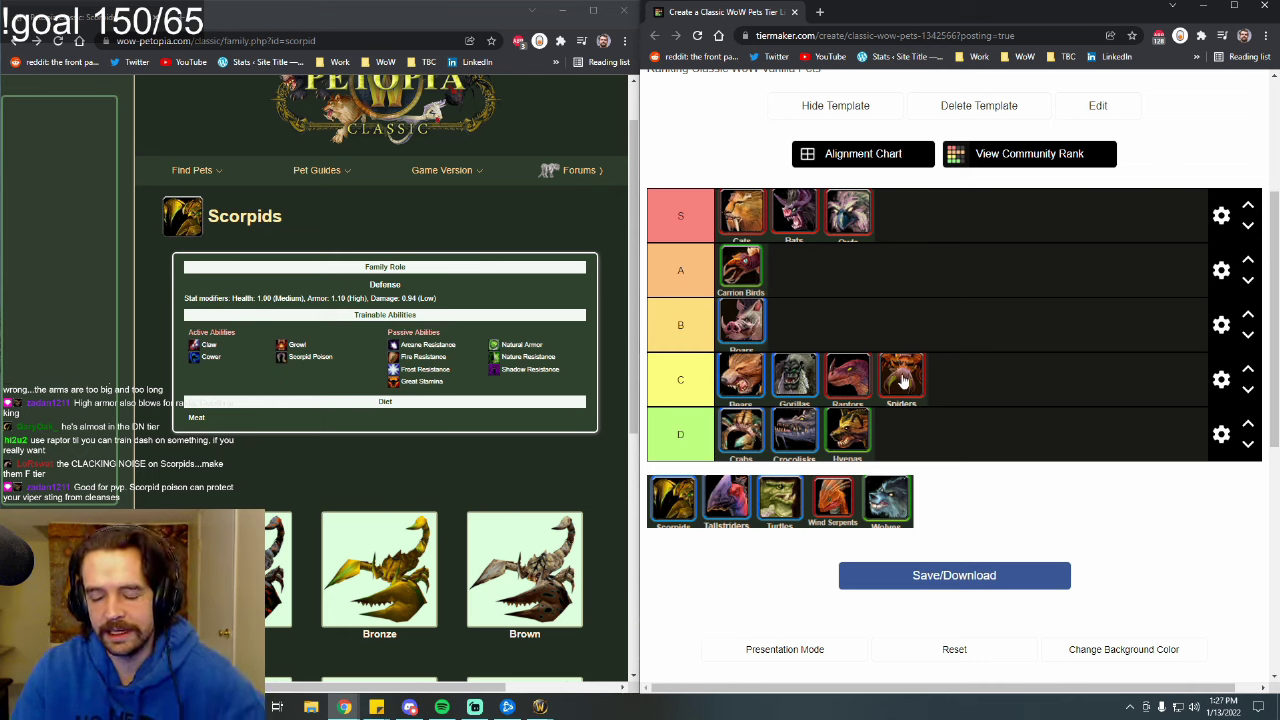
mouse_move(903, 380)
mouse_down()
mouse_move(822, 384)
mouse_move(905, 388)
mouse_up()
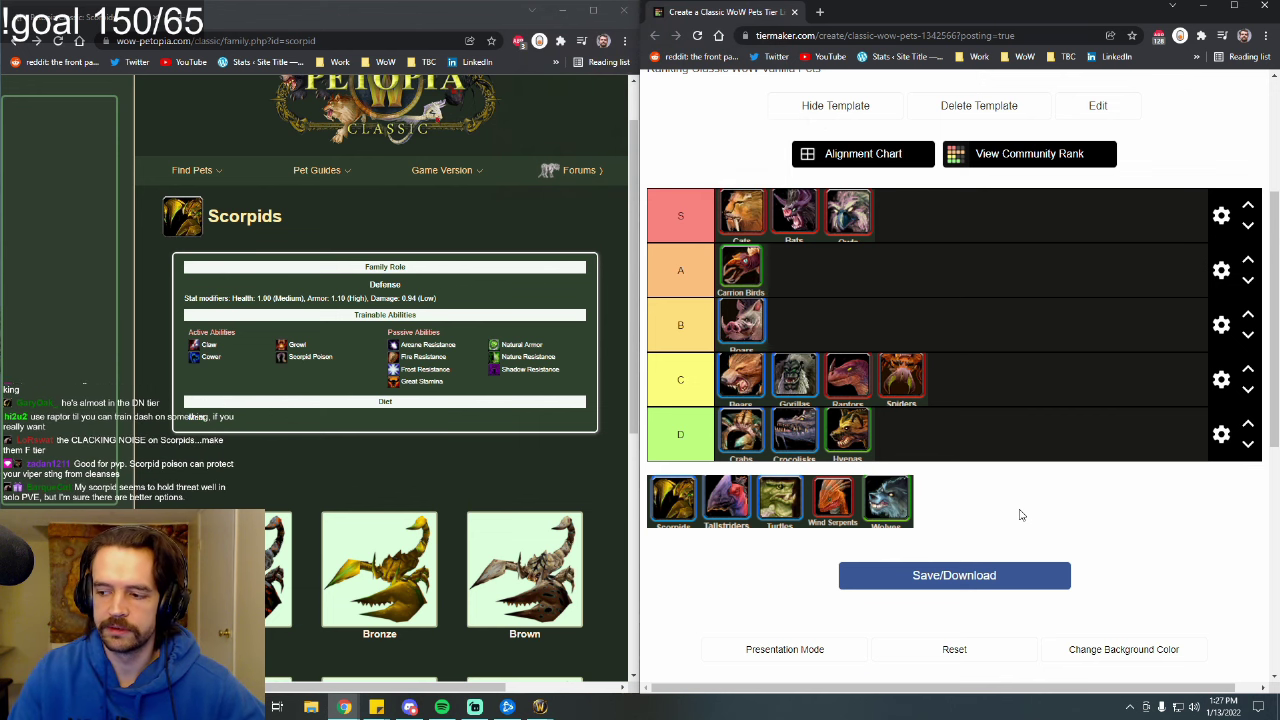
Open the Spiders family page from the pet family list, and replace Spiders with Scorpids after Raptors in the C tier.
click(18, 50)
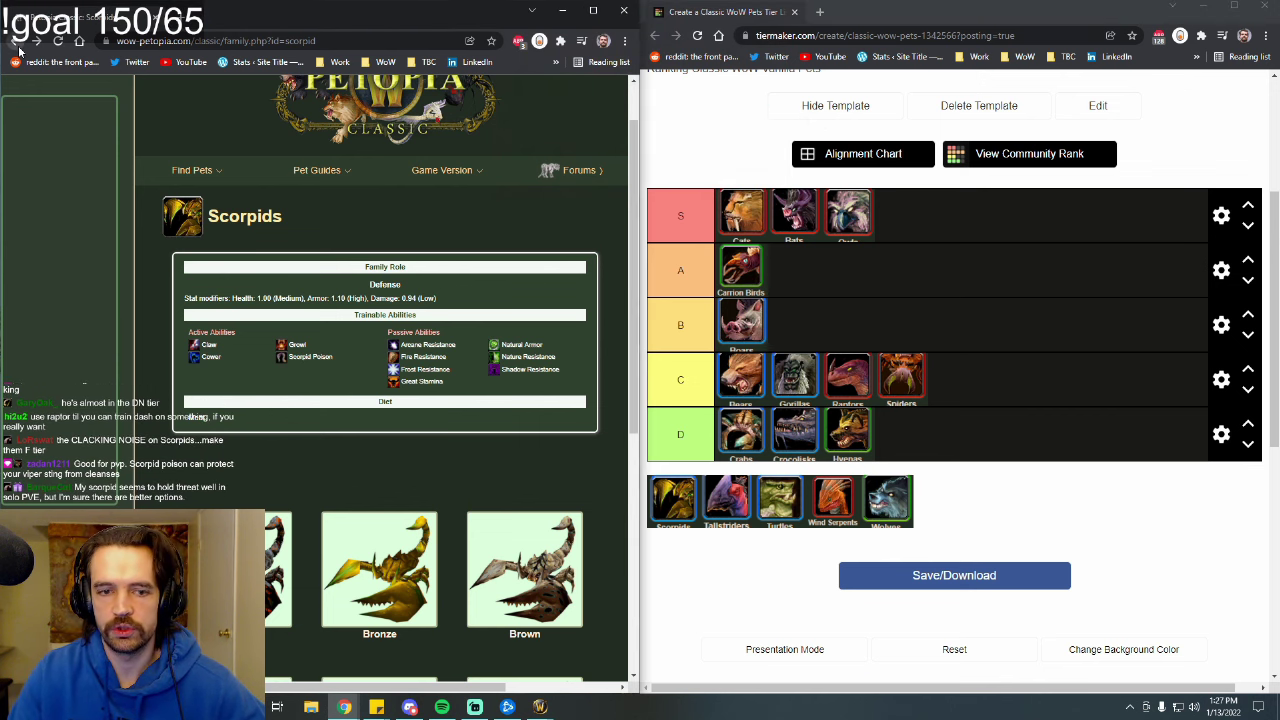
click(14, 42)
click(392, 406)
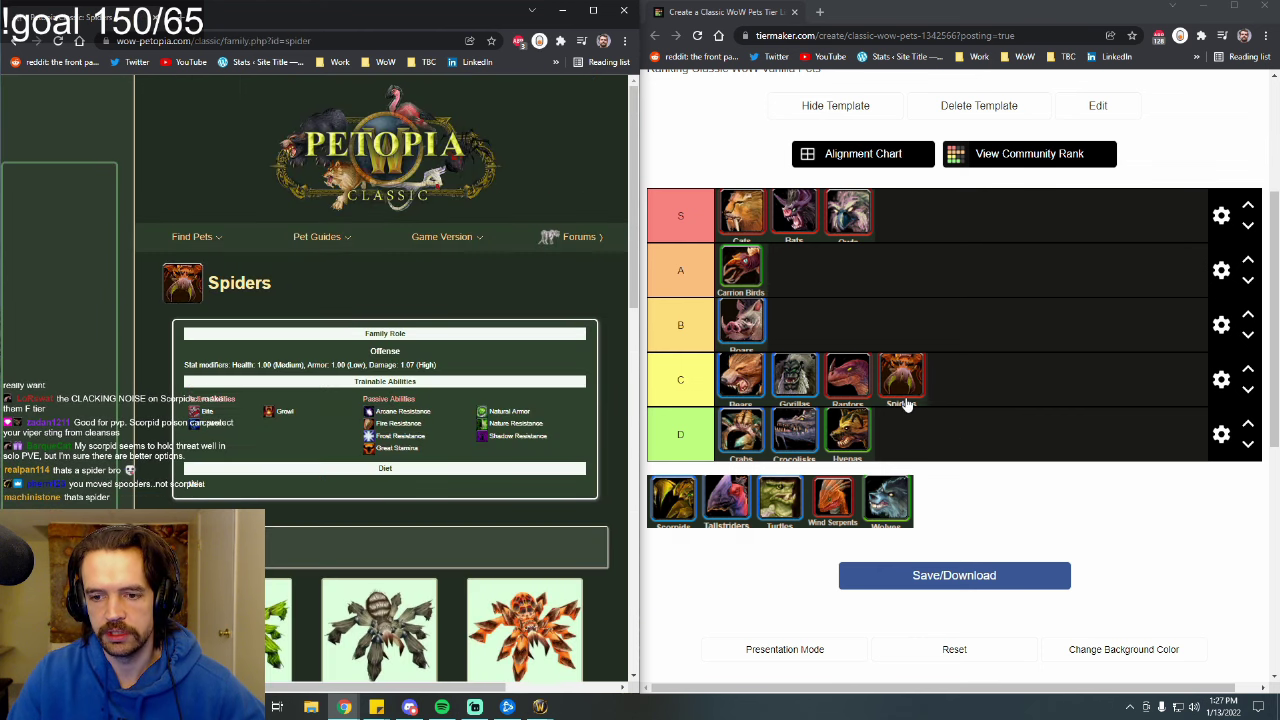
mouse_move(906, 400)
mouse_down()
mouse_move(795, 500)
mouse_move(728, 510)
mouse_move(752, 465)
mouse_move(900, 380)
mouse_up()
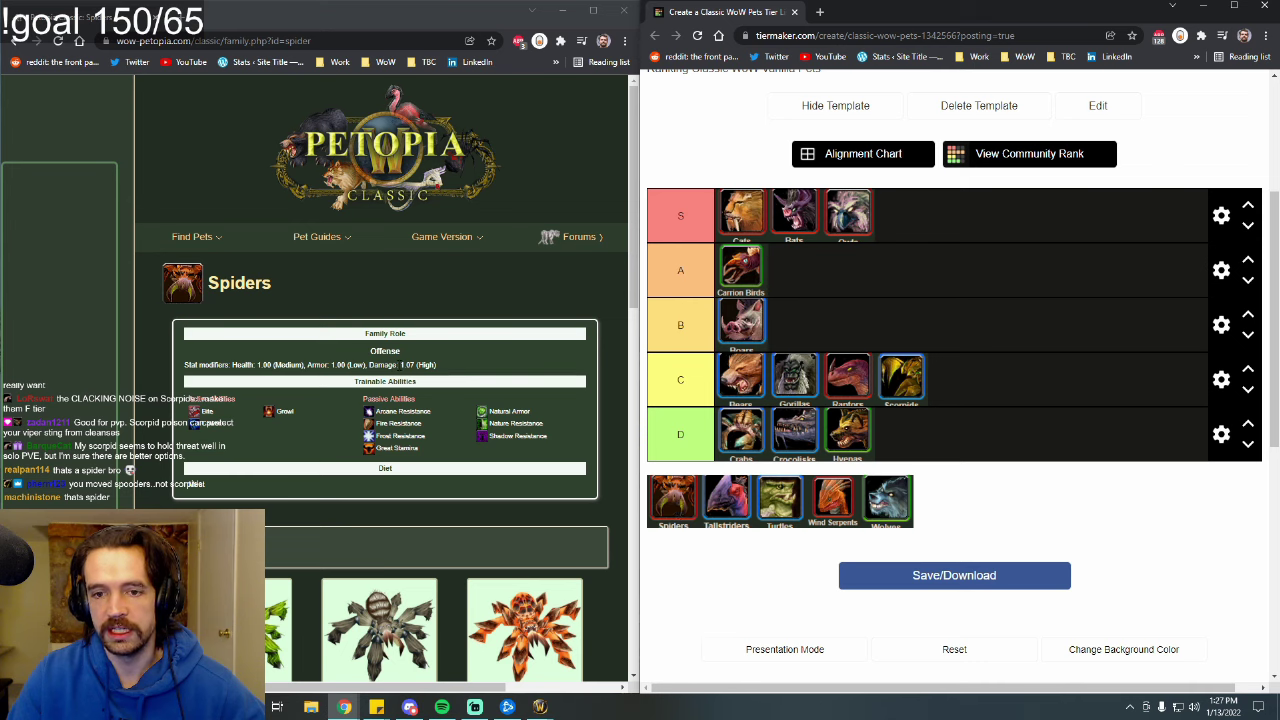
Review the Spiders family's stats and abilities, and place Spiders in the D tier after Hyenas.
click(420, 365)
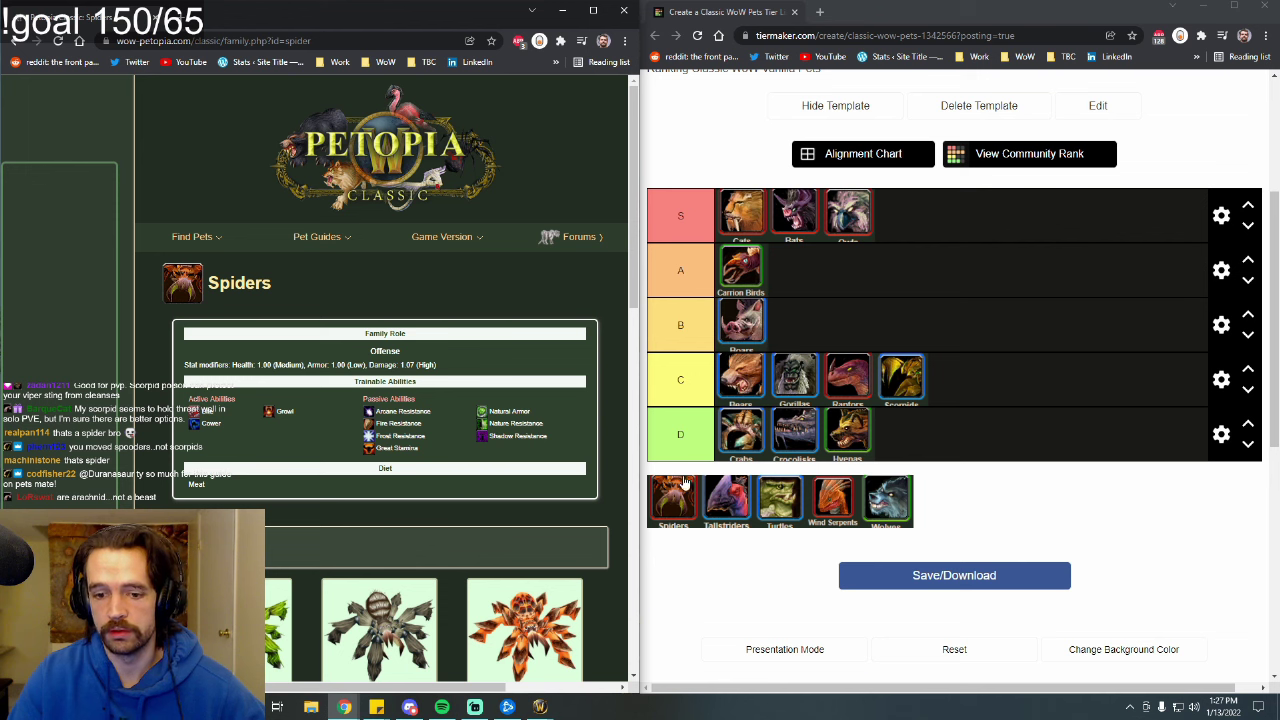
drag(673, 500, 922, 436)
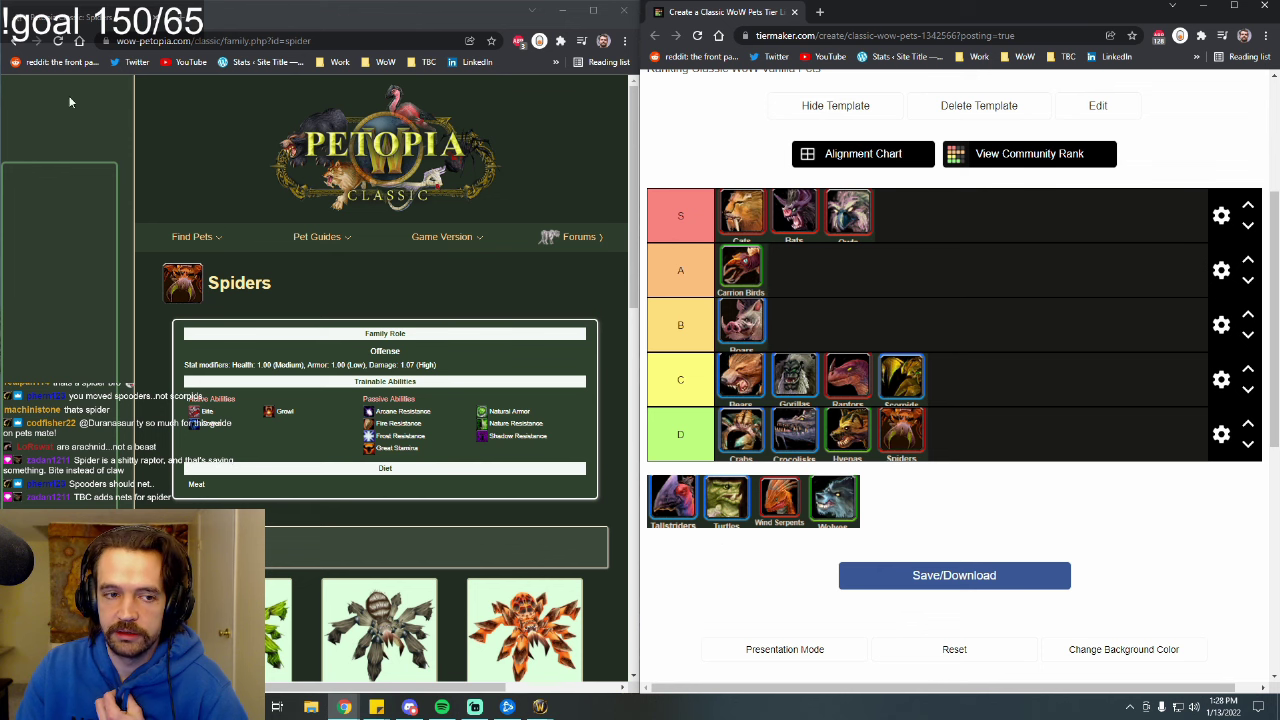
Open the Tallstriders family page from the pet family list, and examine its stat modifiers, trainable abilities and colour variants.
click(16, 41)
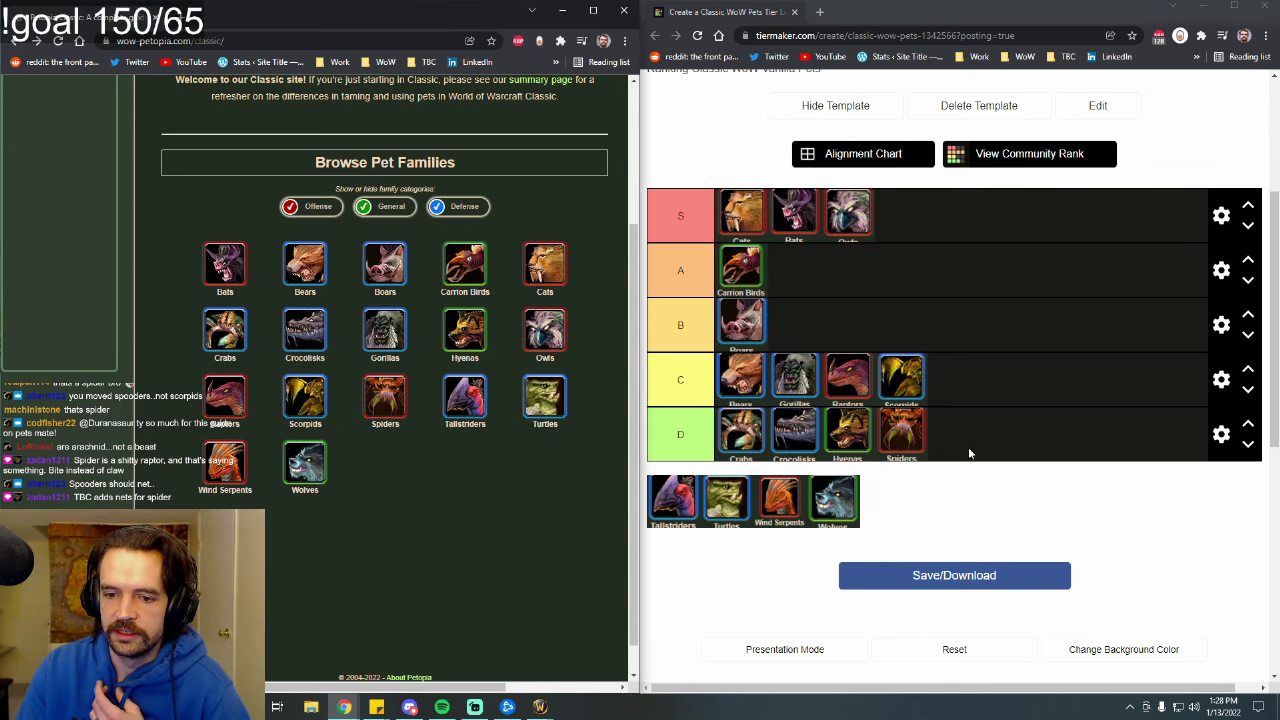
click(465, 400)
scroll(491, 487, down, 3)
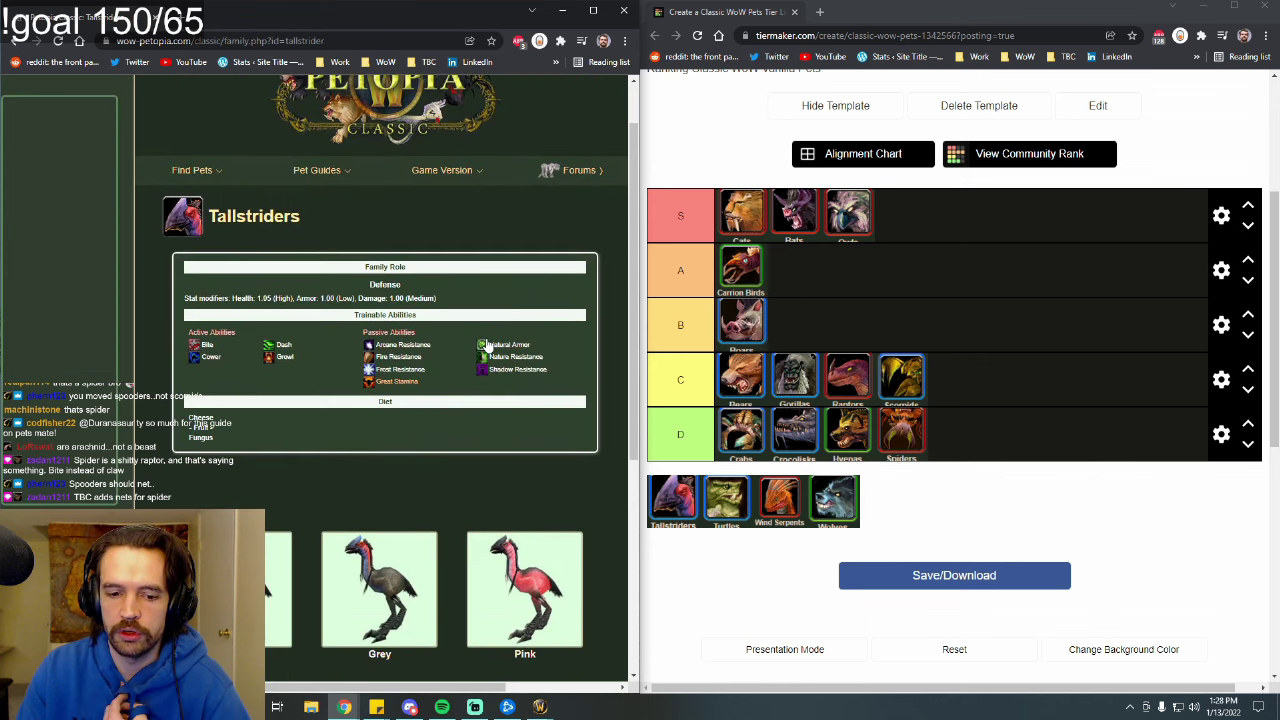
scroll(464, 298, down, 3)
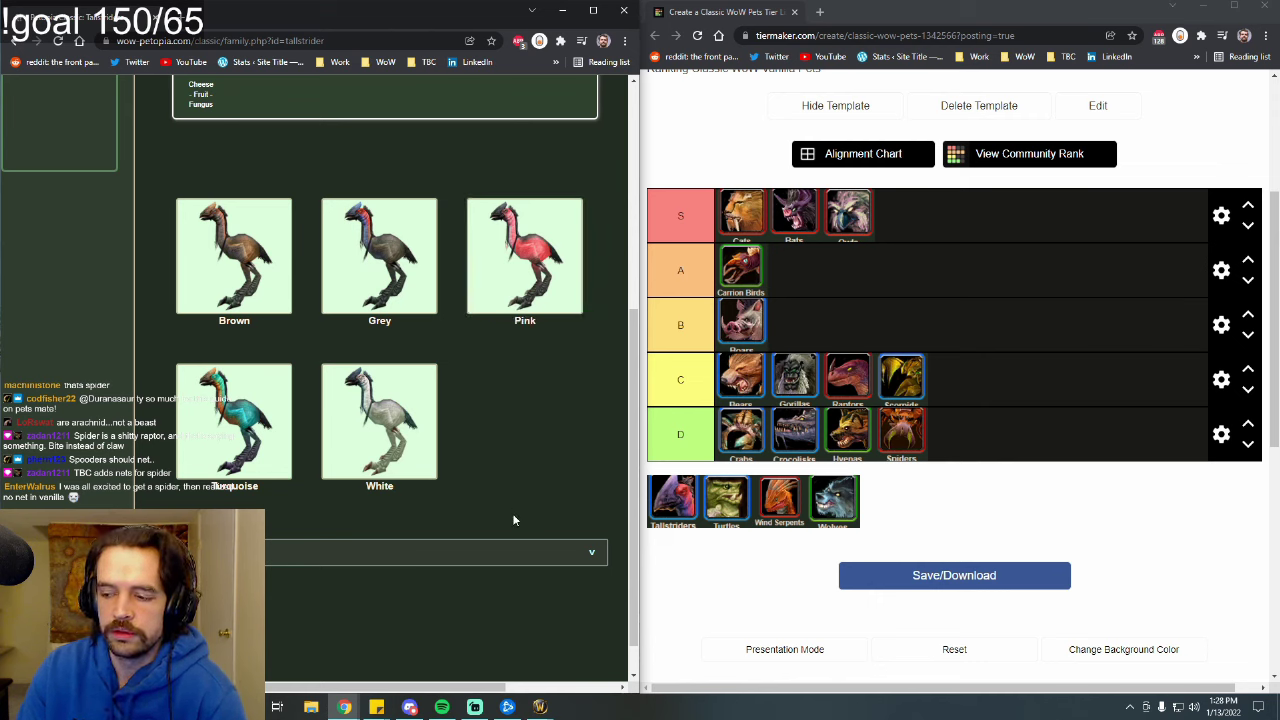
mouse_move(533, 272)
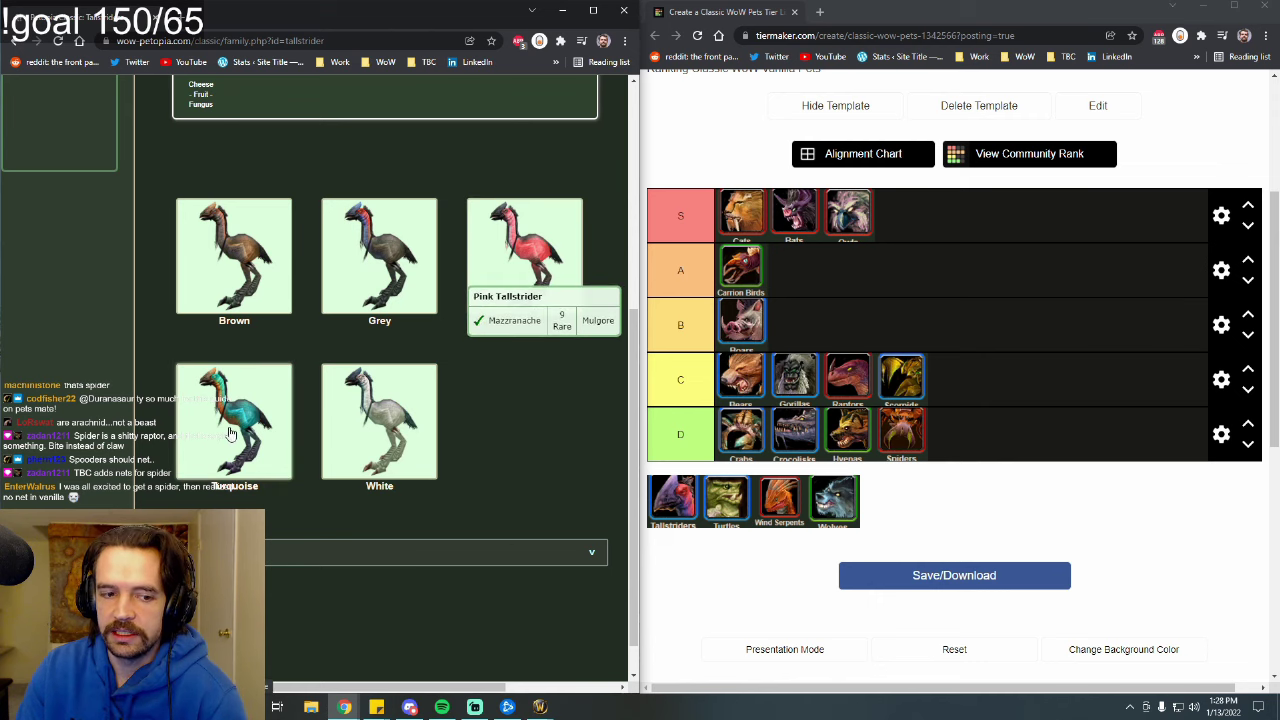
mouse_move(235, 430)
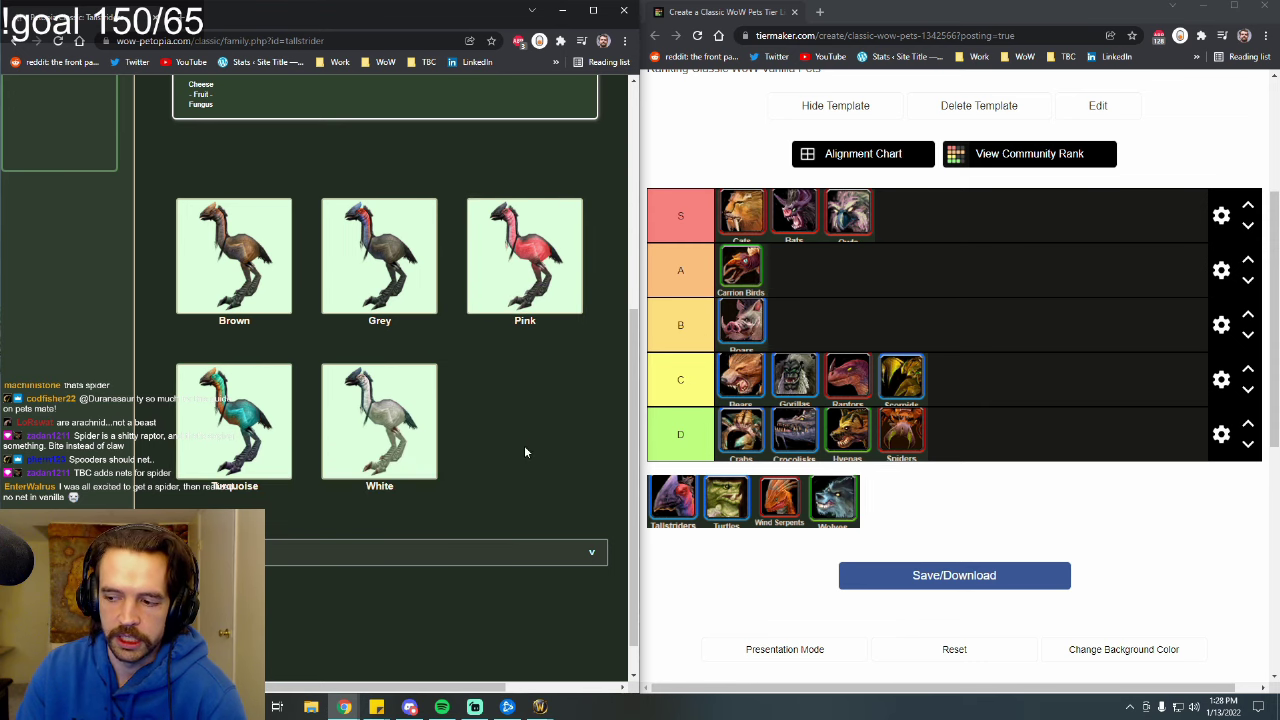
scroll(515, 440, up, 3)
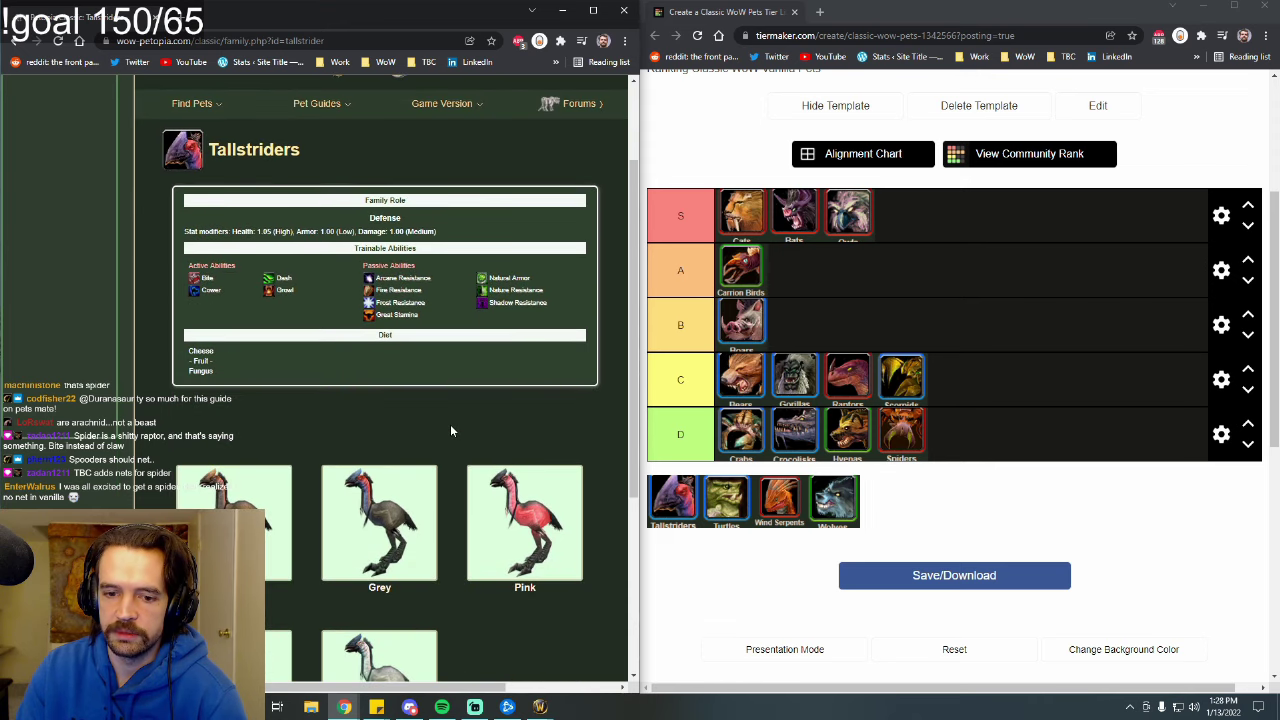
scroll(450, 425, up, 2)
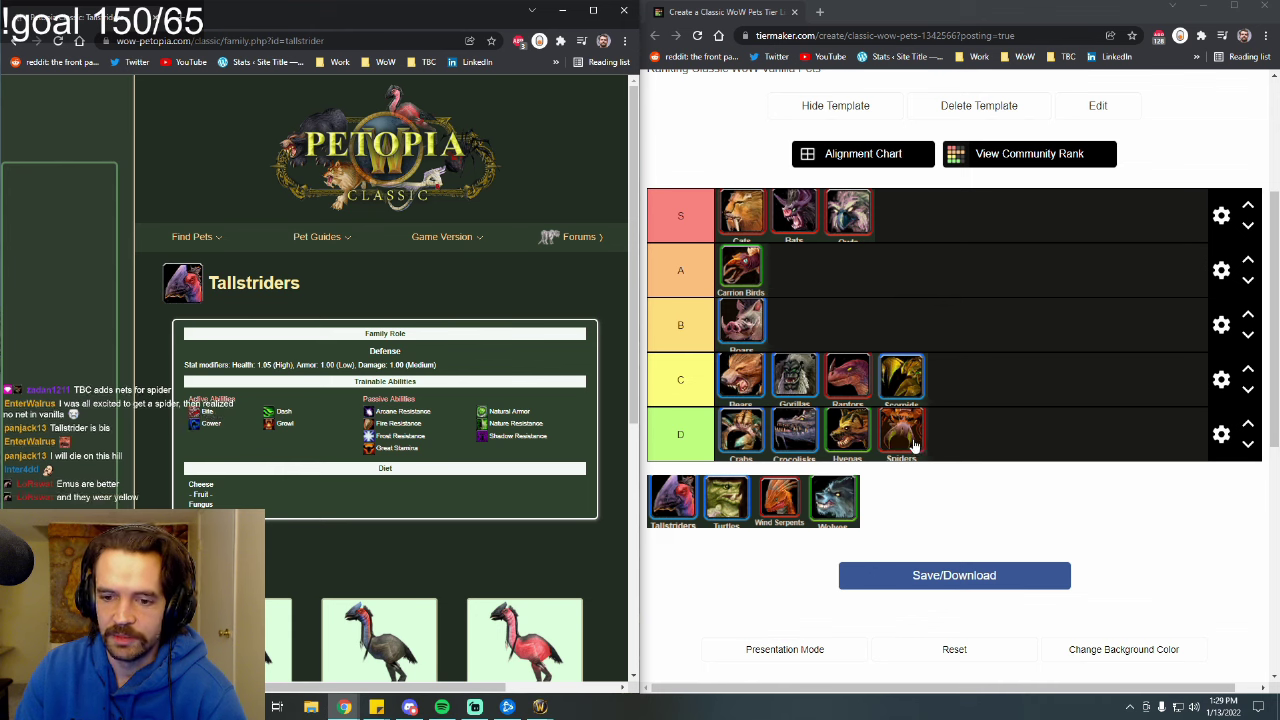
Place Tallstriders in the D tier after Spiders, and look over the family's colour variants and stats again.
drag(671, 506, 960, 430)
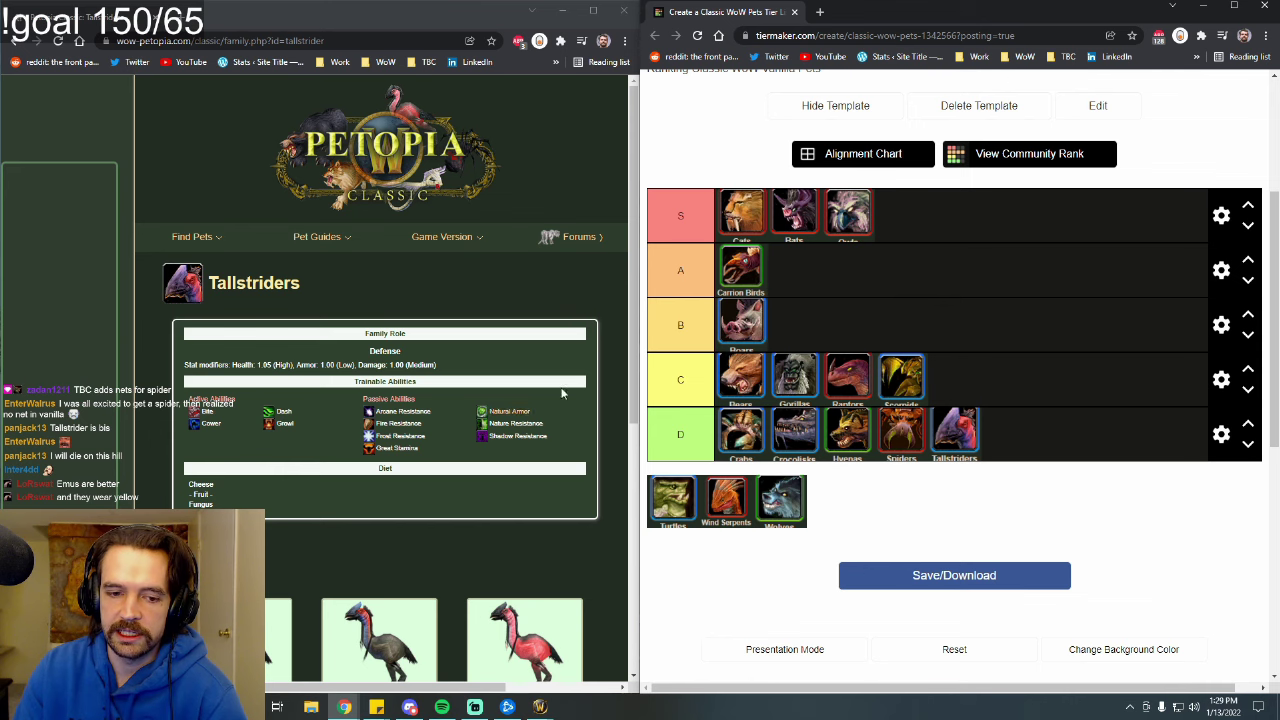
scroll(512, 300, down, 4)
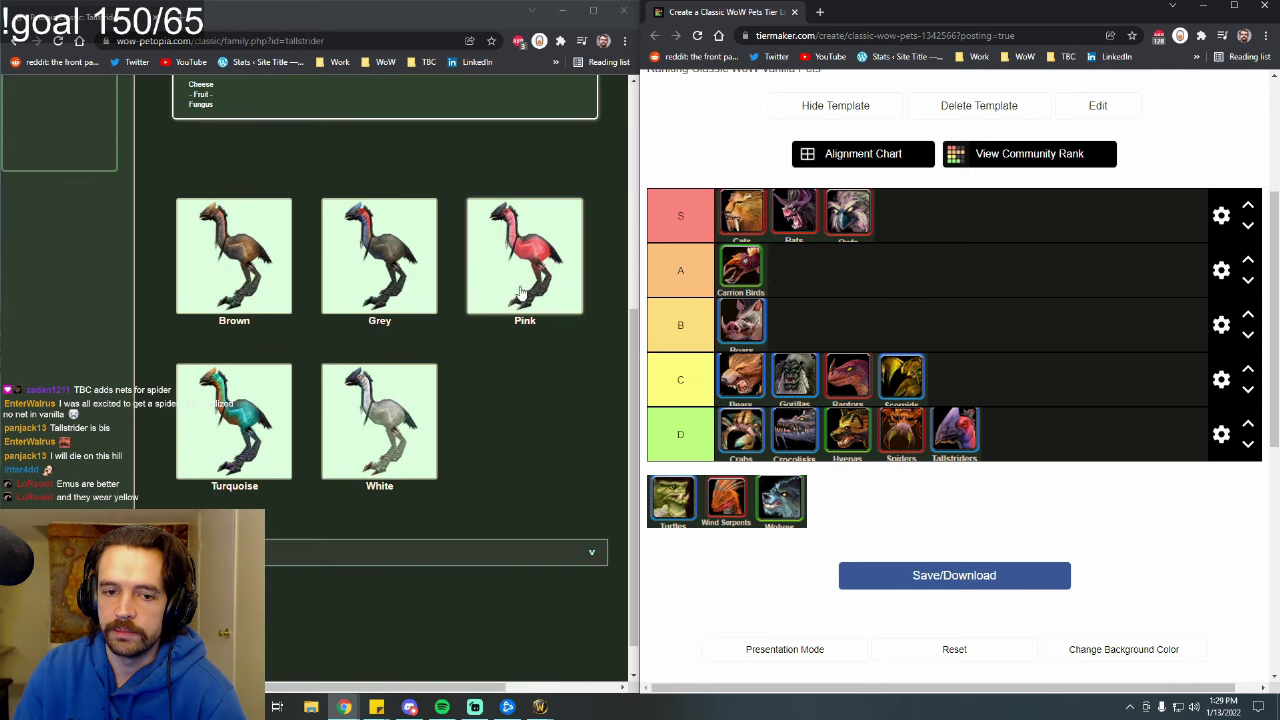
scroll(515, 345, up, 3)
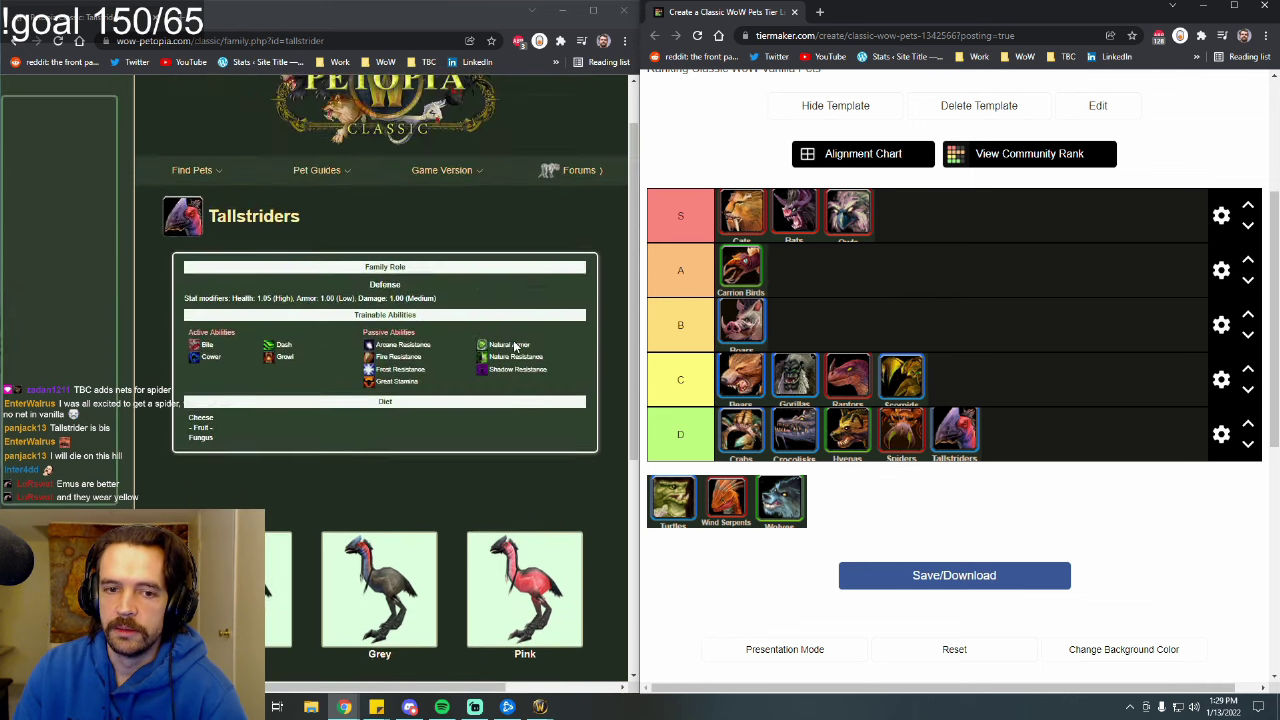
scroll(515, 345, up, 1)
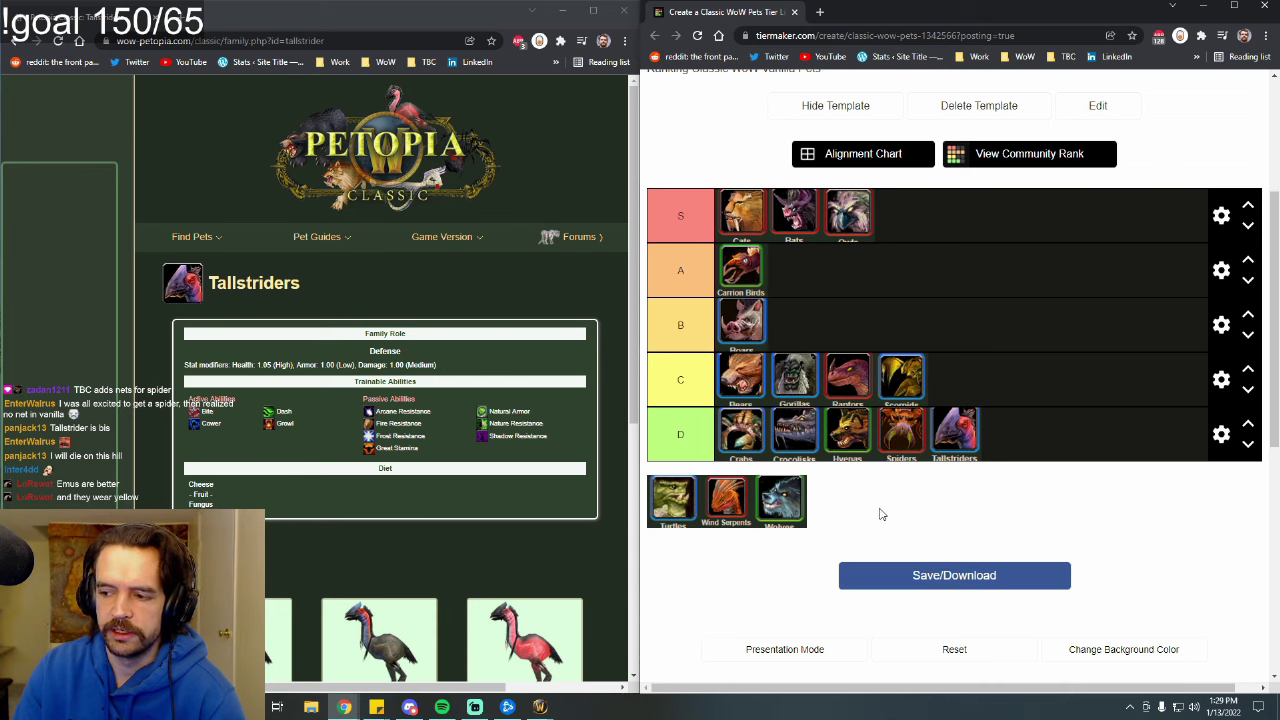
Open the Turtles family page from the pet family list, and examine the Shell Shield ability before returning to the family page.
click(14, 41)
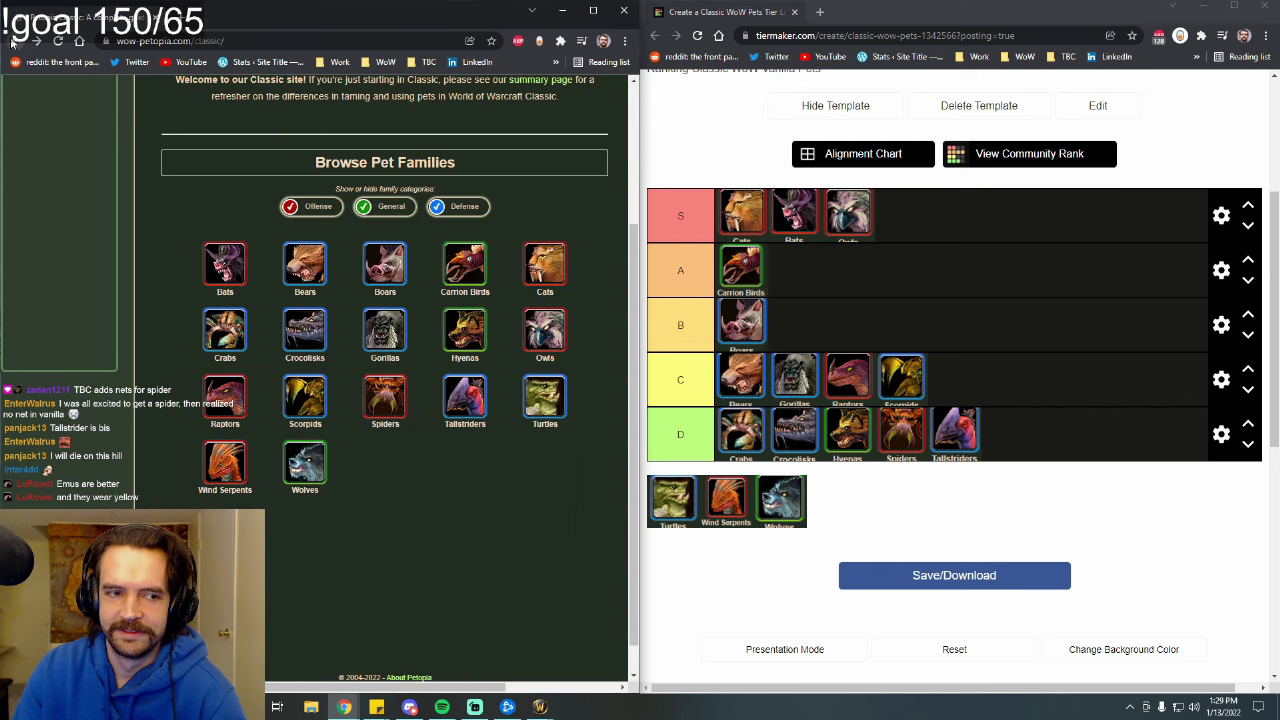
click(544, 413)
scroll(492, 362, down, 1)
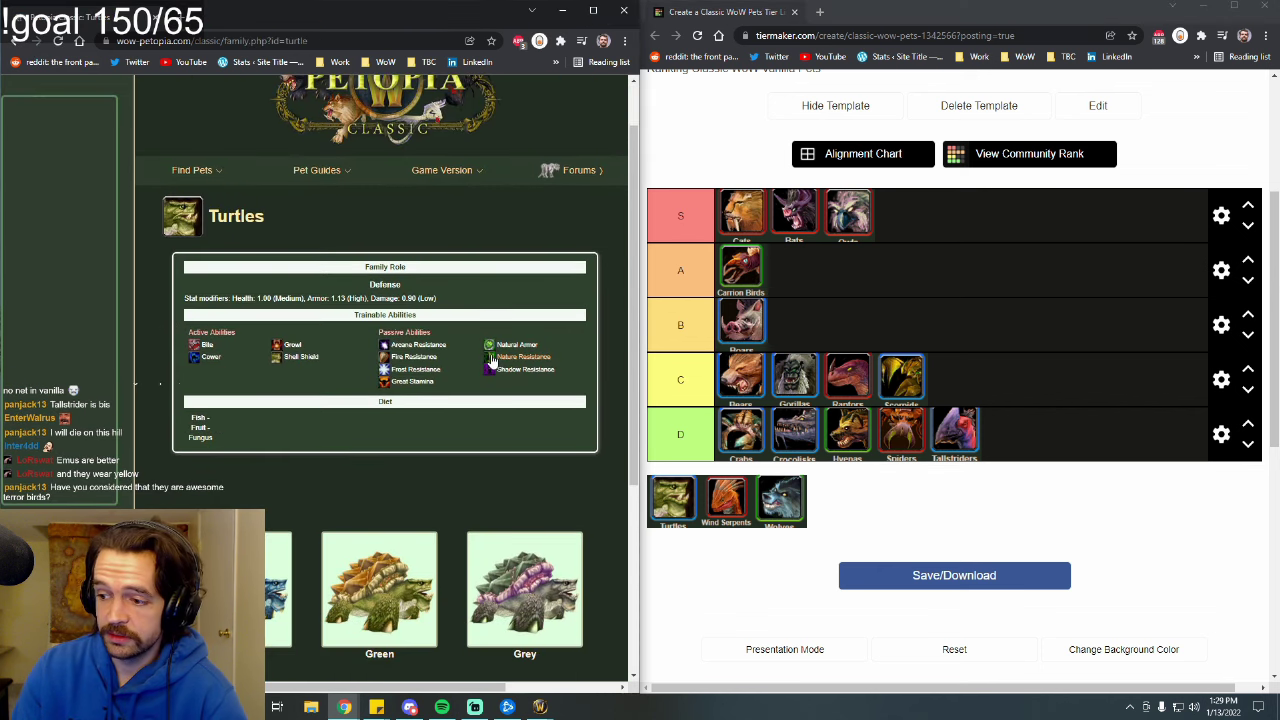
click(297, 366)
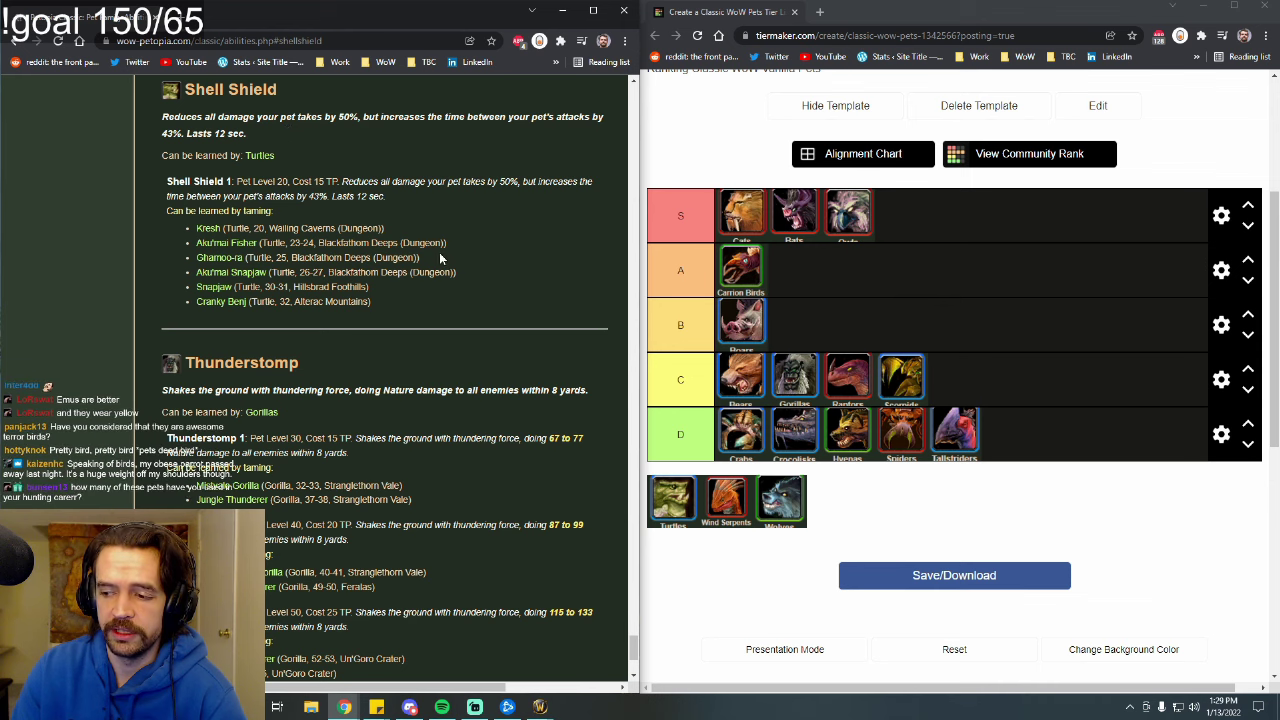
click(14, 41)
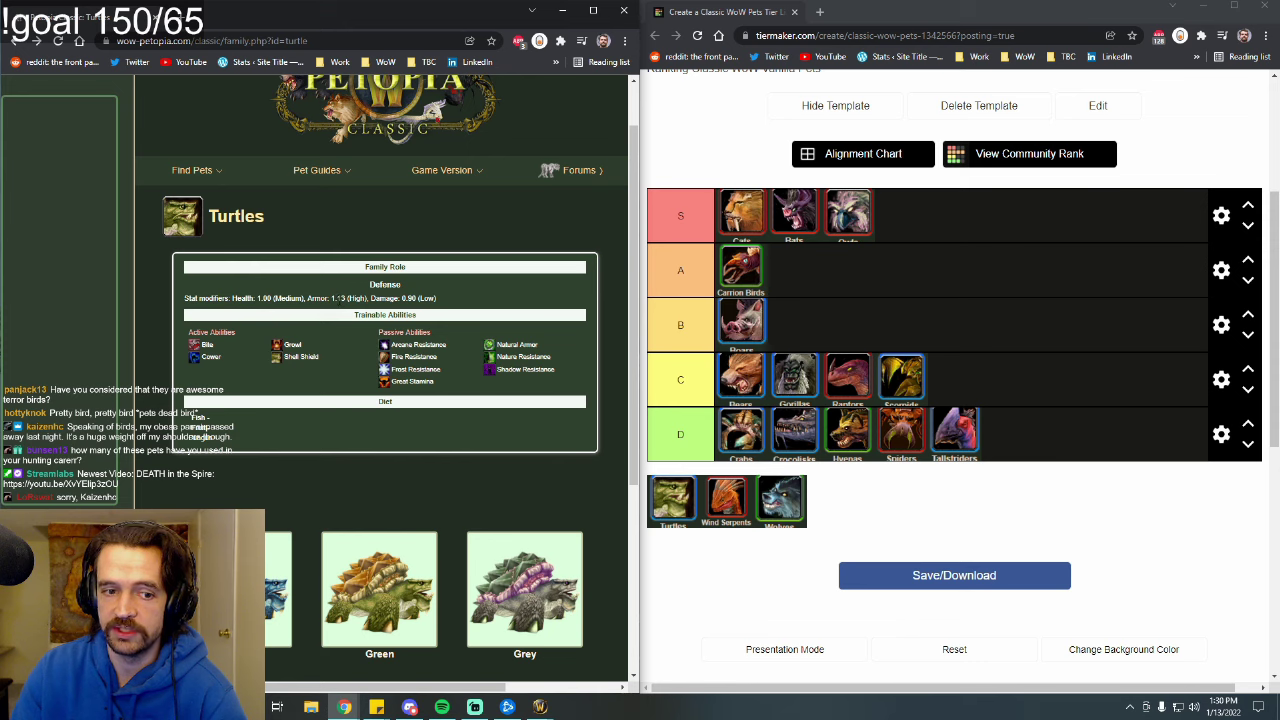
Review the Turtles family's stat modifiers, and place Turtles in the C tier after Scorpids.
drag(336, 298, 346, 298)
click(340, 298)
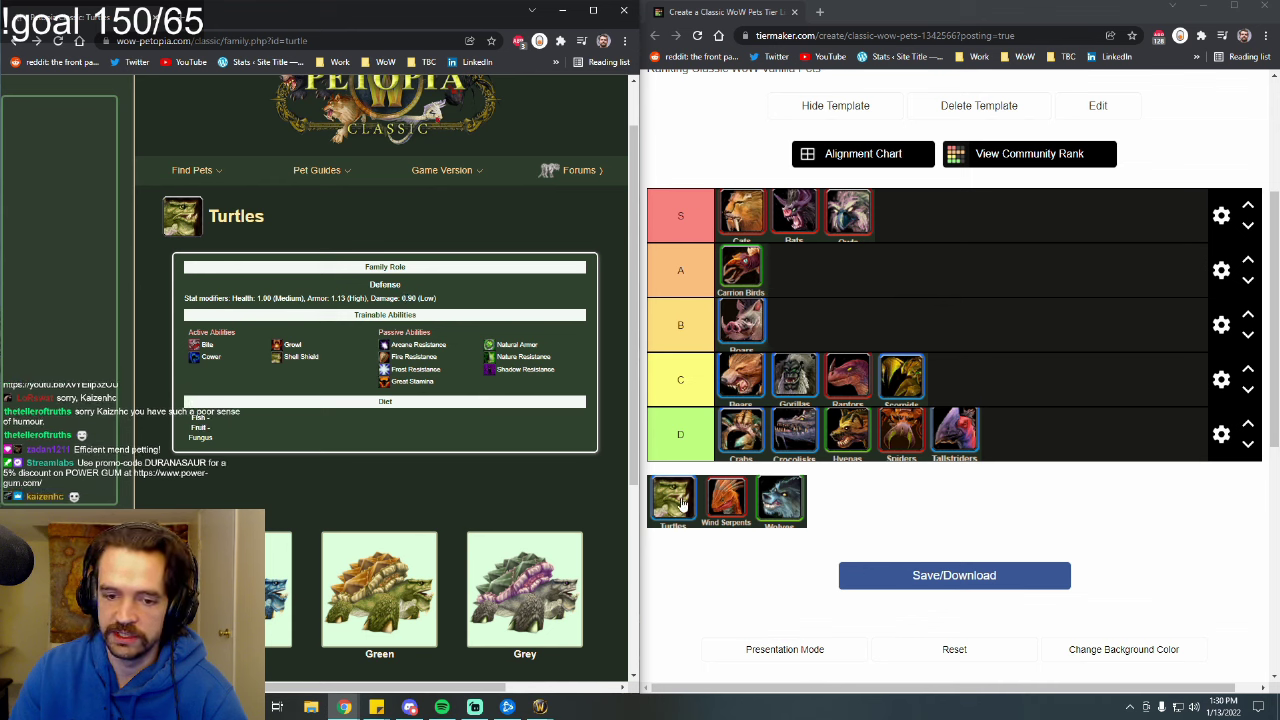
drag(673, 500, 982, 386)
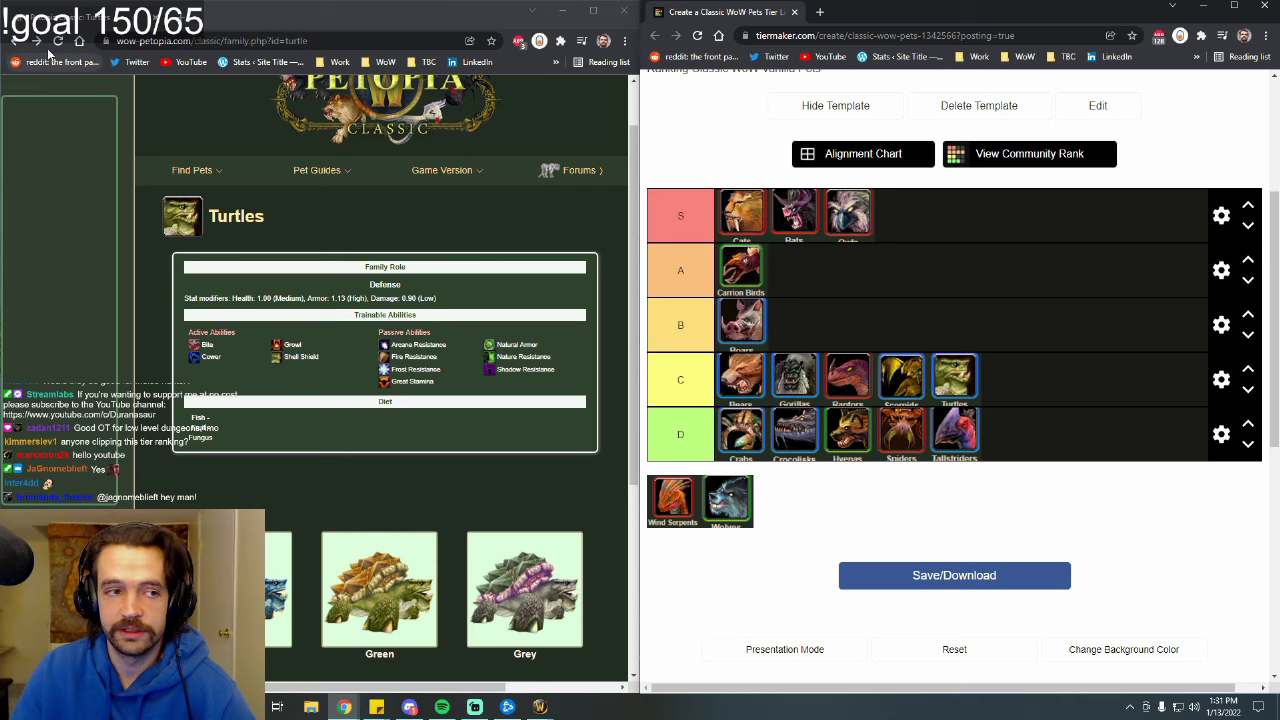
Open the Wind Serpents family page from the pet family list, and examine its stat modifiers and trainable abilities.
click(15, 42)
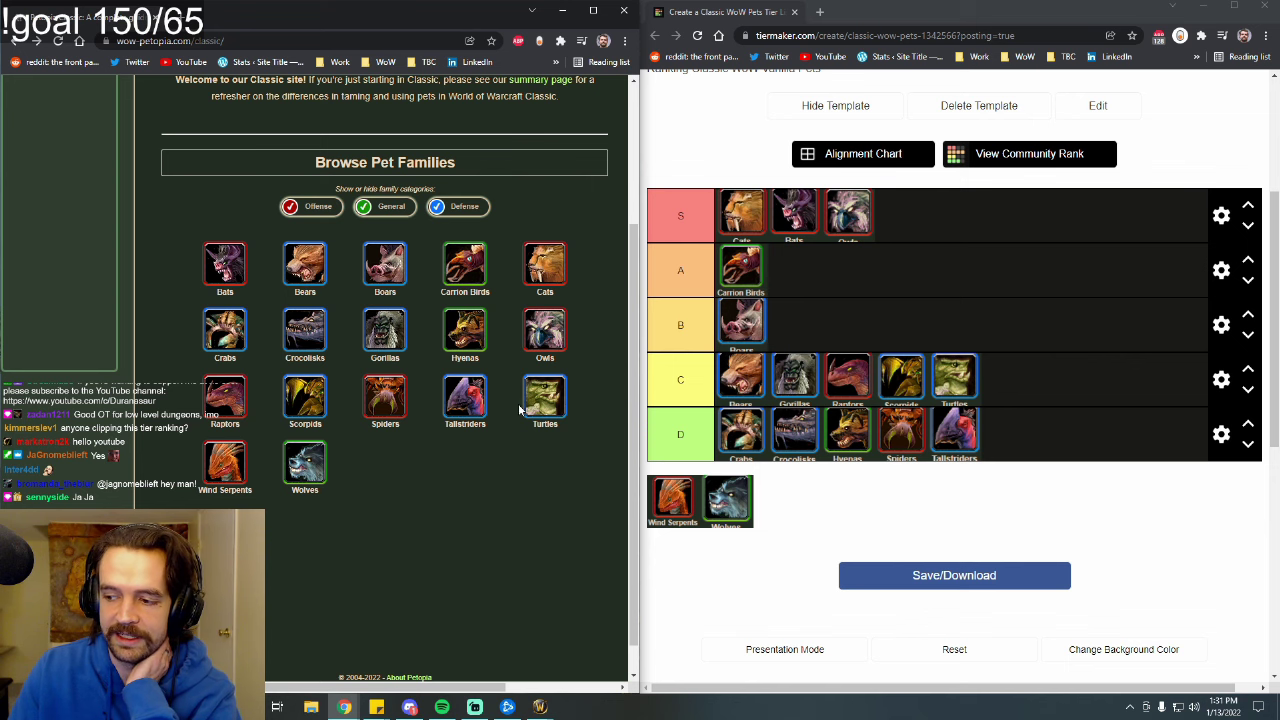
click(226, 470)
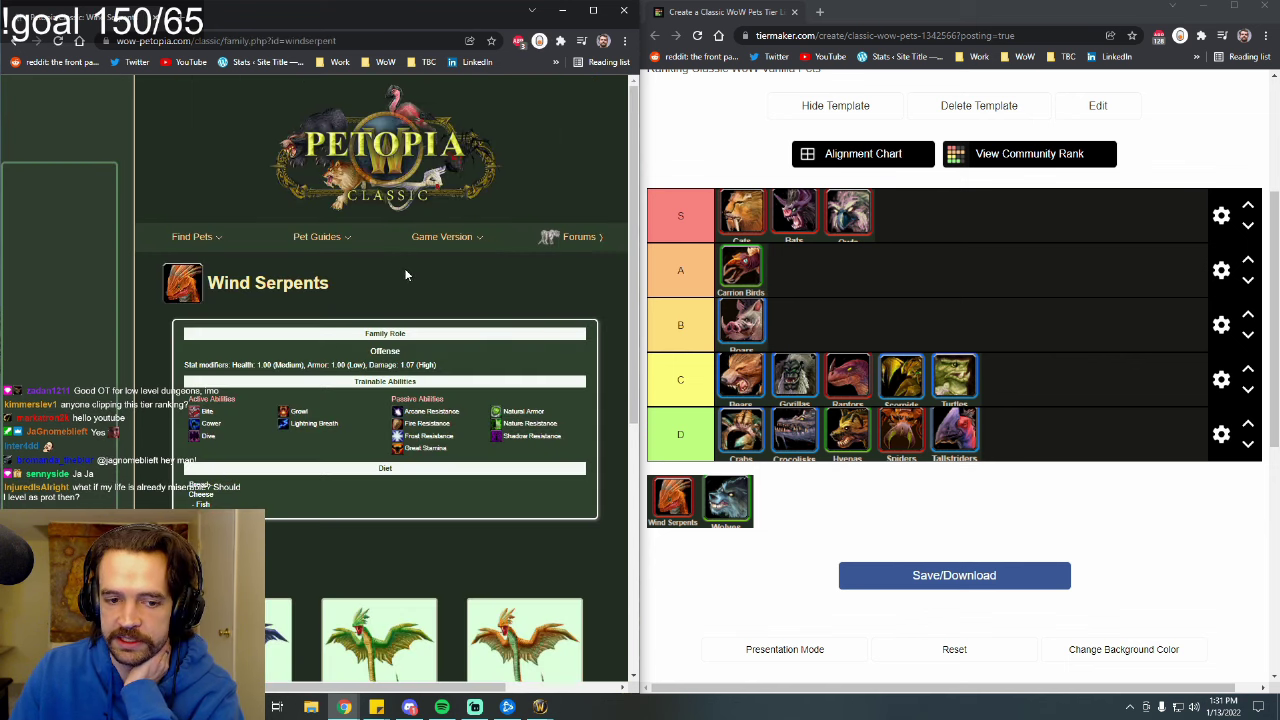
scroll(405, 267, down, 1)
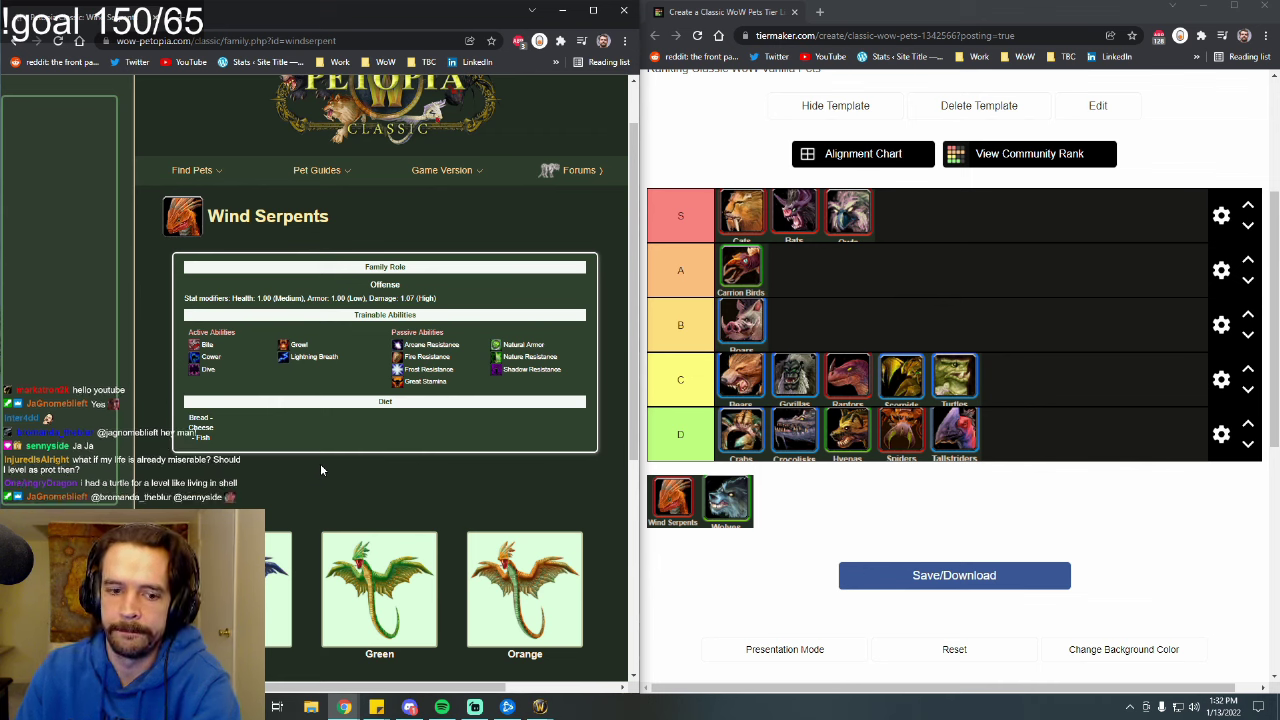
Check the Lightning Breath ability's ranks and damage, and place Wind Serpents in the A tier after Carrion Birds.
click(316, 360)
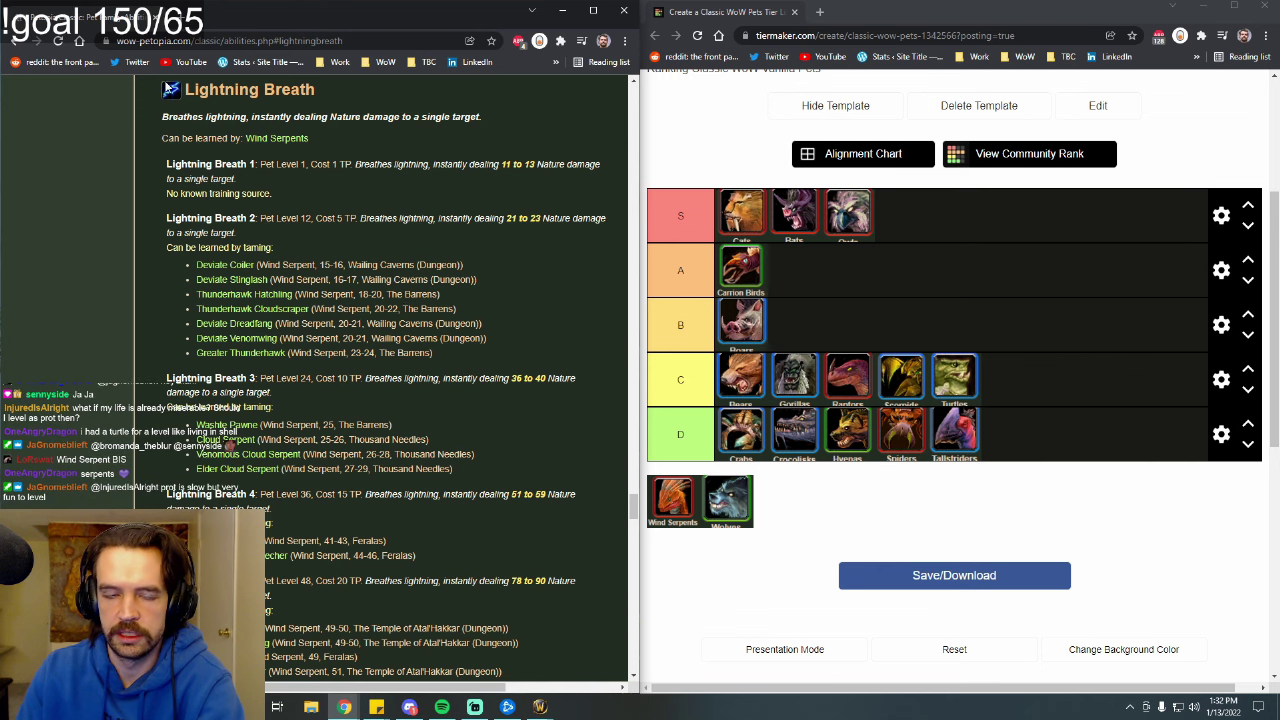
click(14, 43)
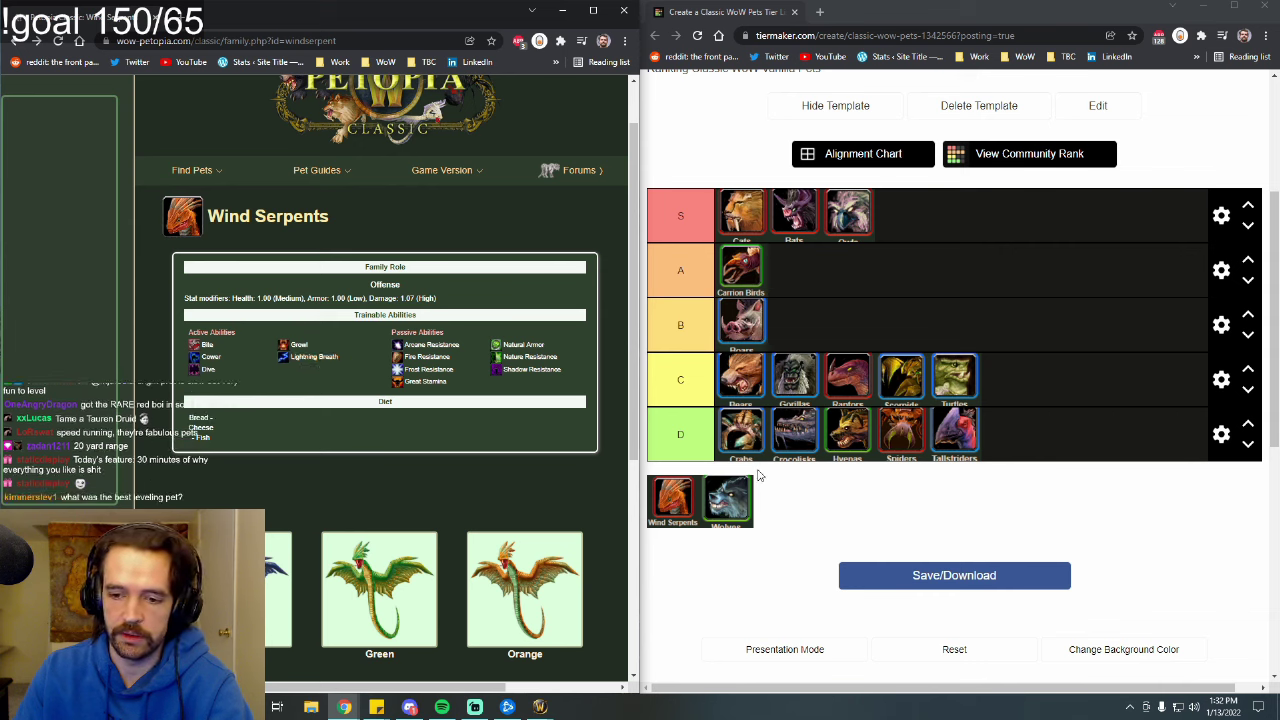
drag(680, 505, 820, 278)
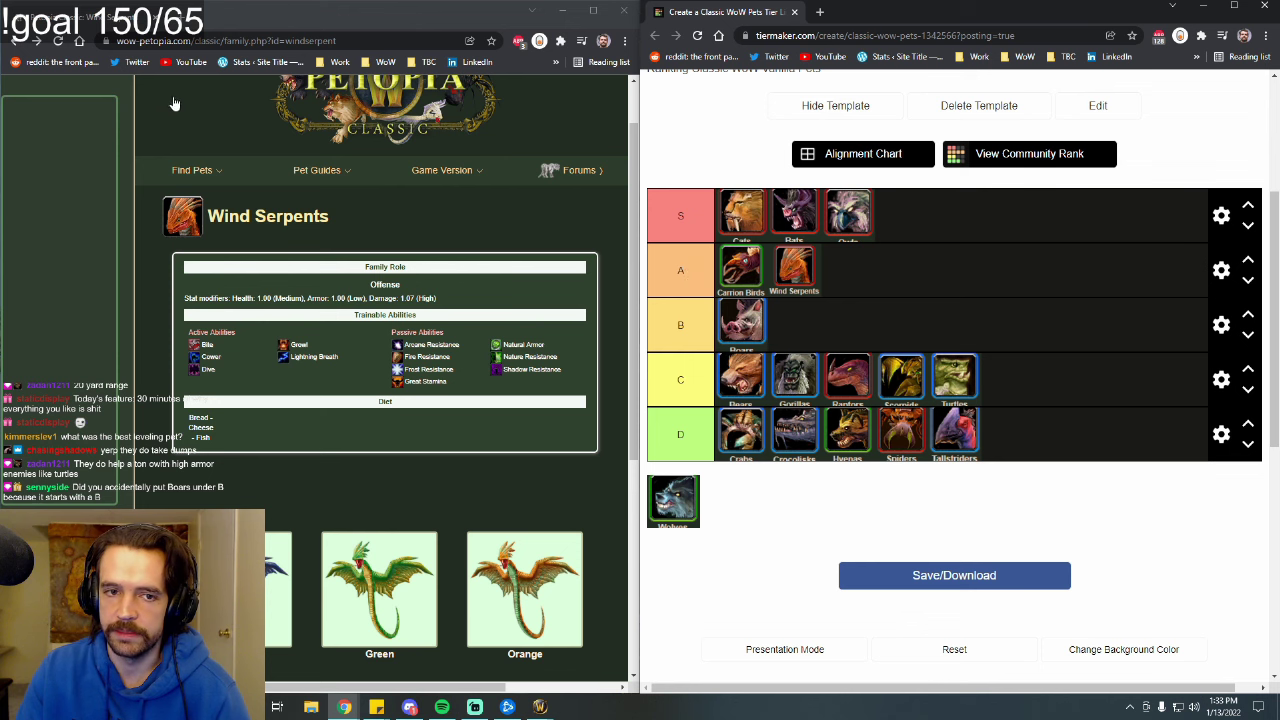
Open the Wolves family page from the pet family list, and examine its family role, stat modifiers and trainable abilities.
click(15, 44)
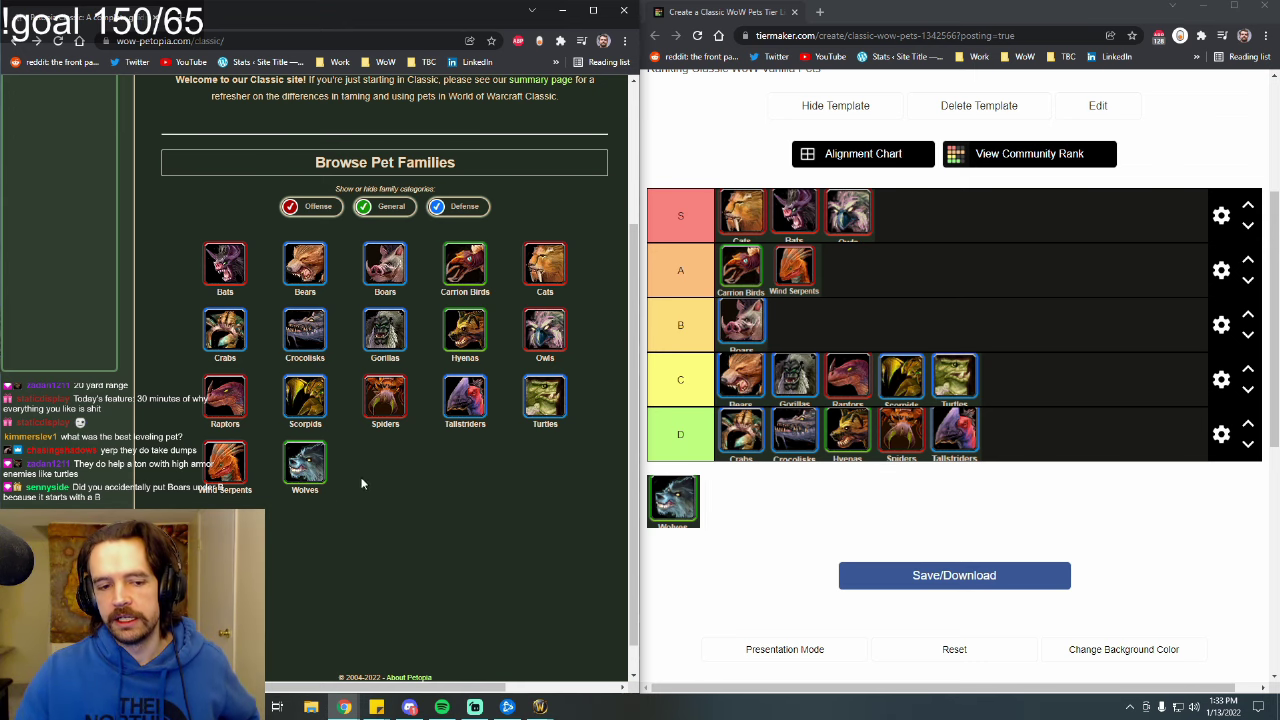
click(310, 470)
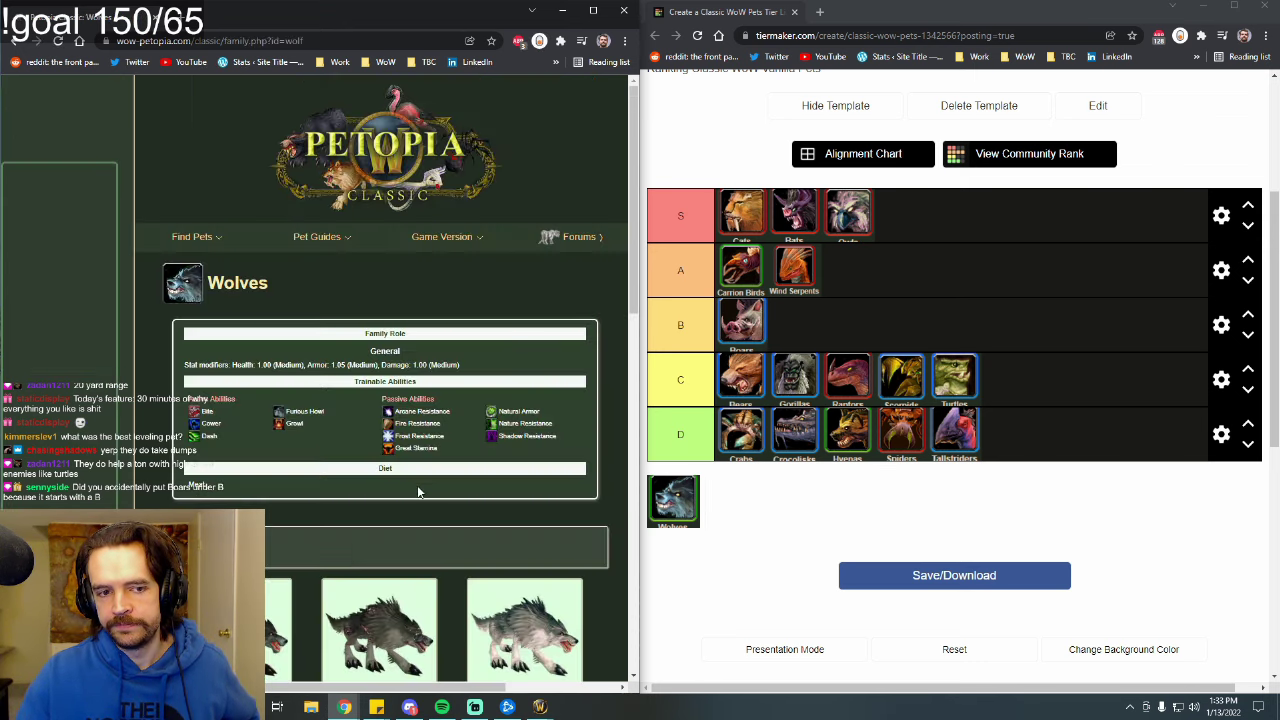
scroll(559, 226, down, 1)
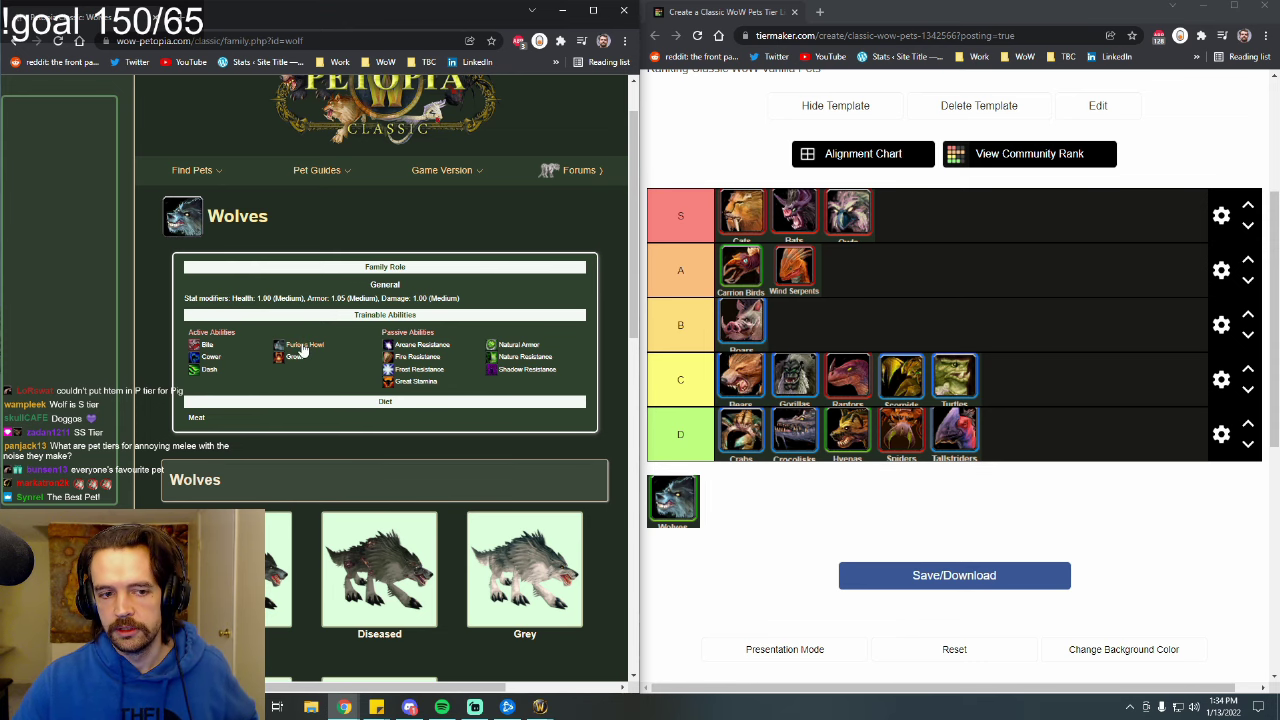
Examine the Furious Howl ability's damage bonus and duration, and return to the Wolves family page.
click(301, 348)
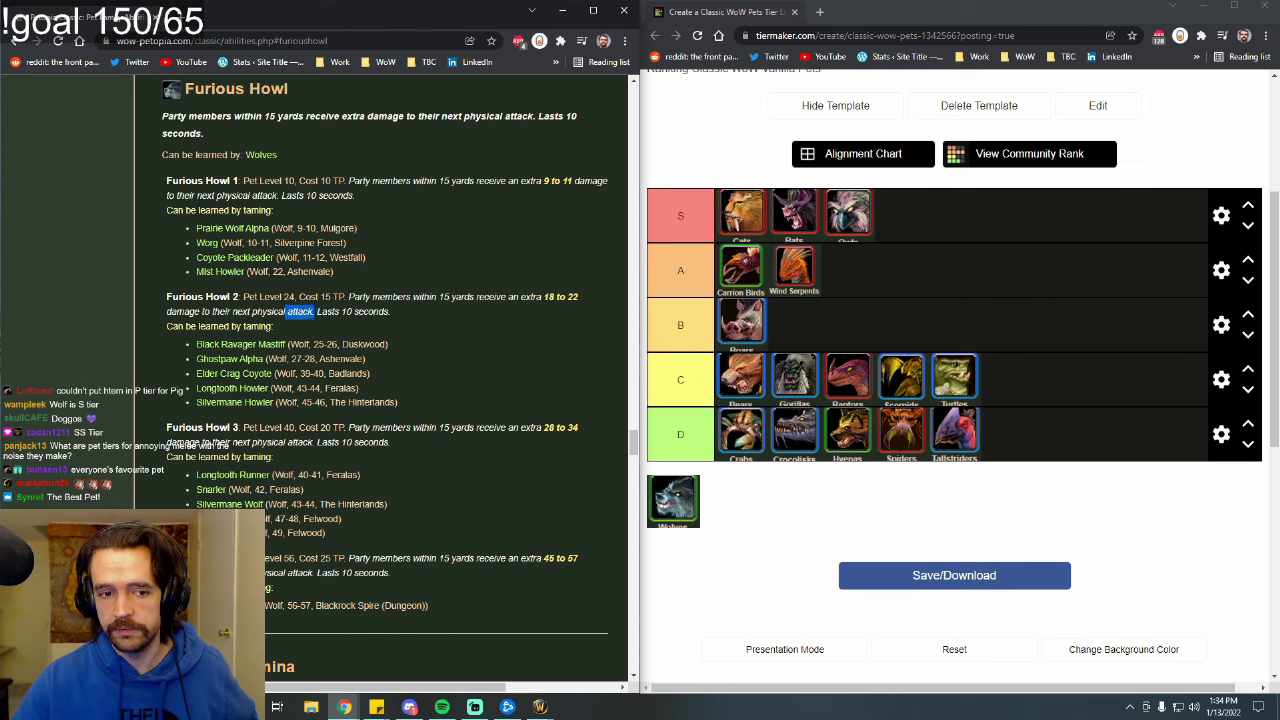
double_click(367, 313)
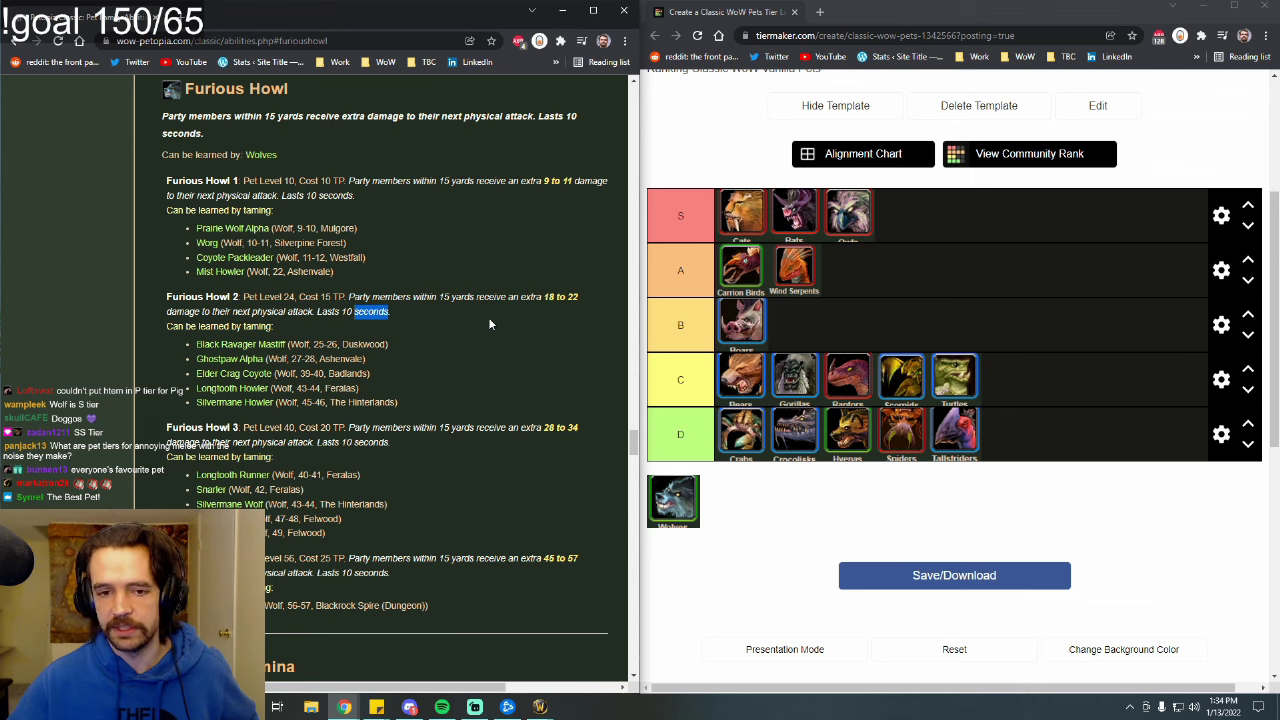
click(265, 312)
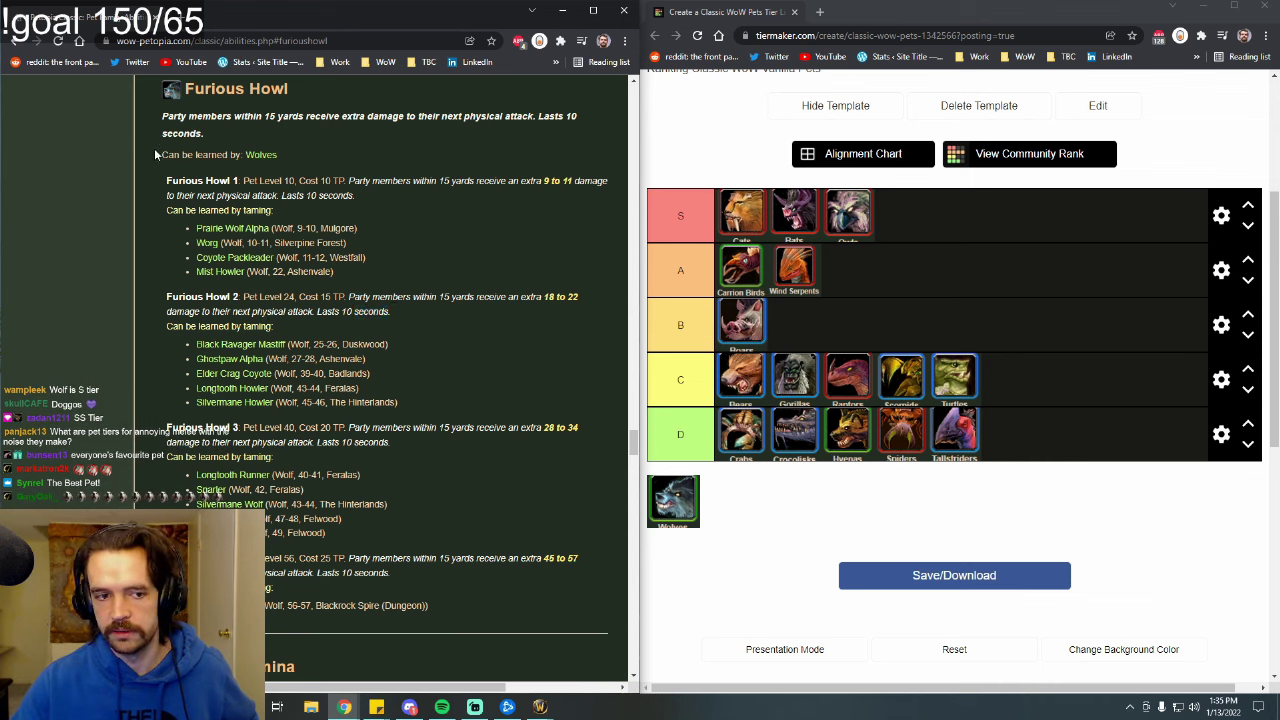
click(261, 154)
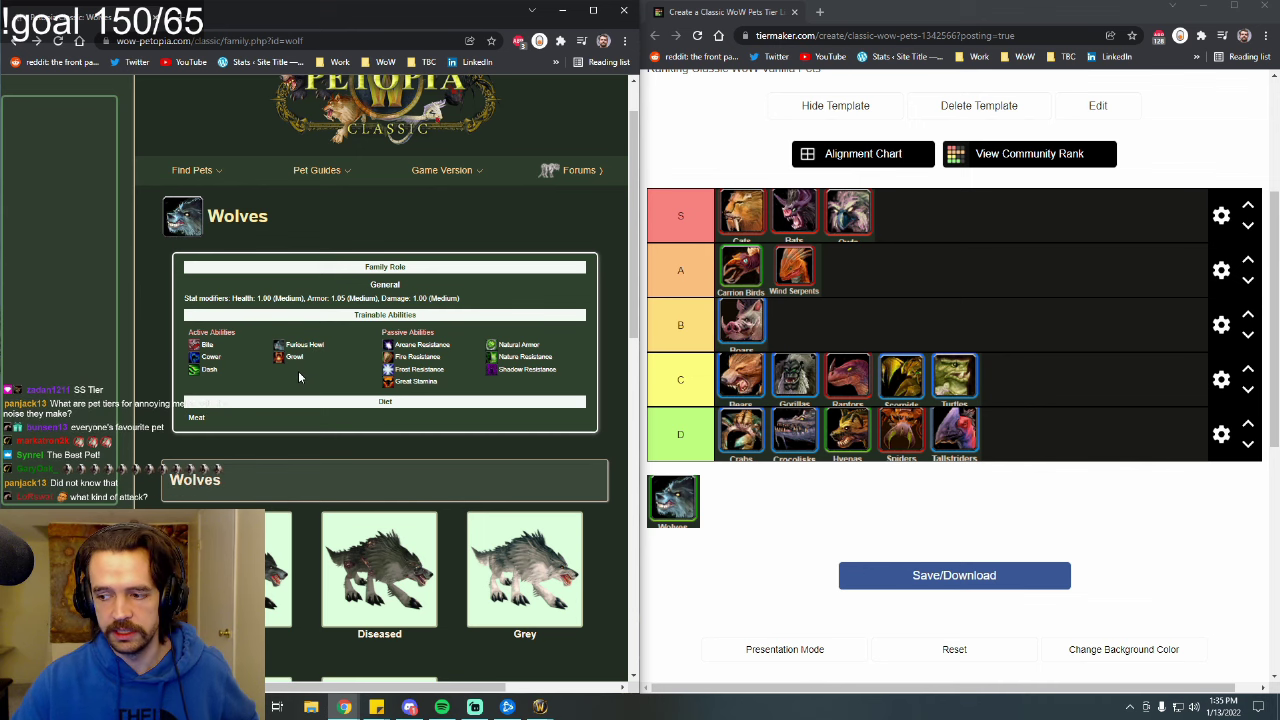
Look over the Wolves colour variants, and place Wolves in the B tier after Boars.
scroll(298, 369, down, 1)
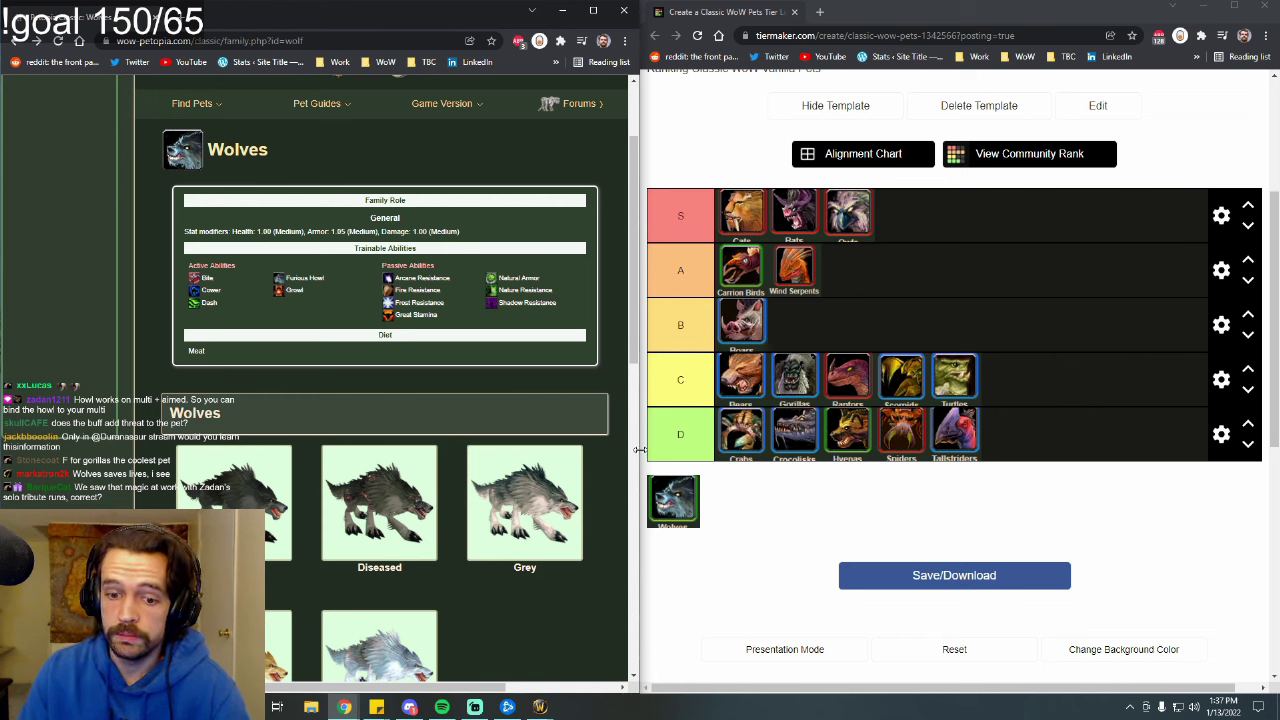
drag(668, 497, 1021, 226)
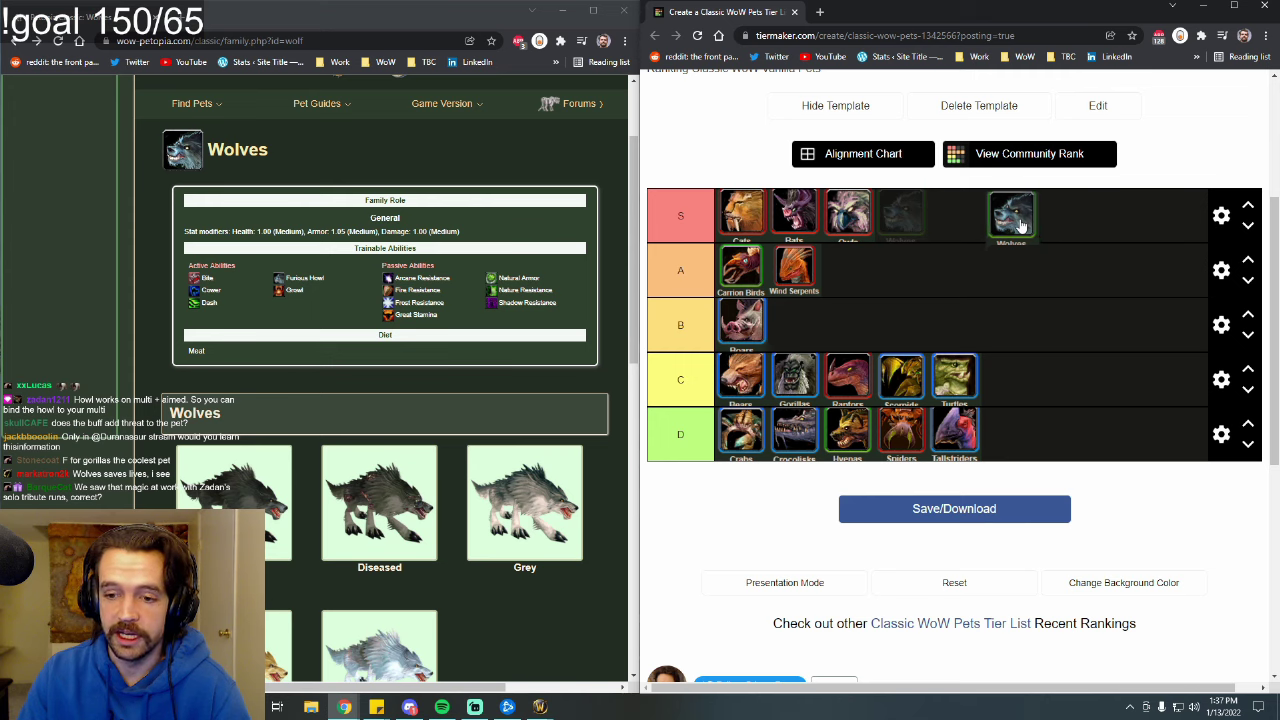
drag(1021, 226, 1045, 452)
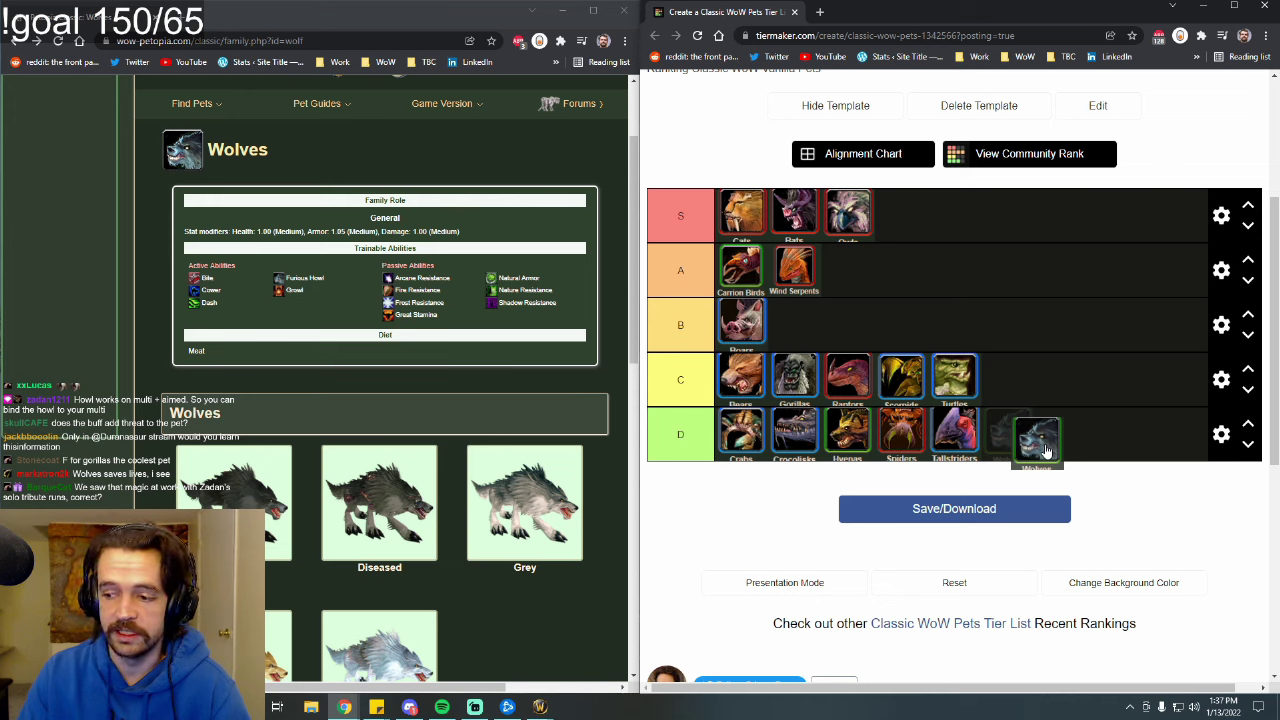
drag(1045, 452, 1046, 341)
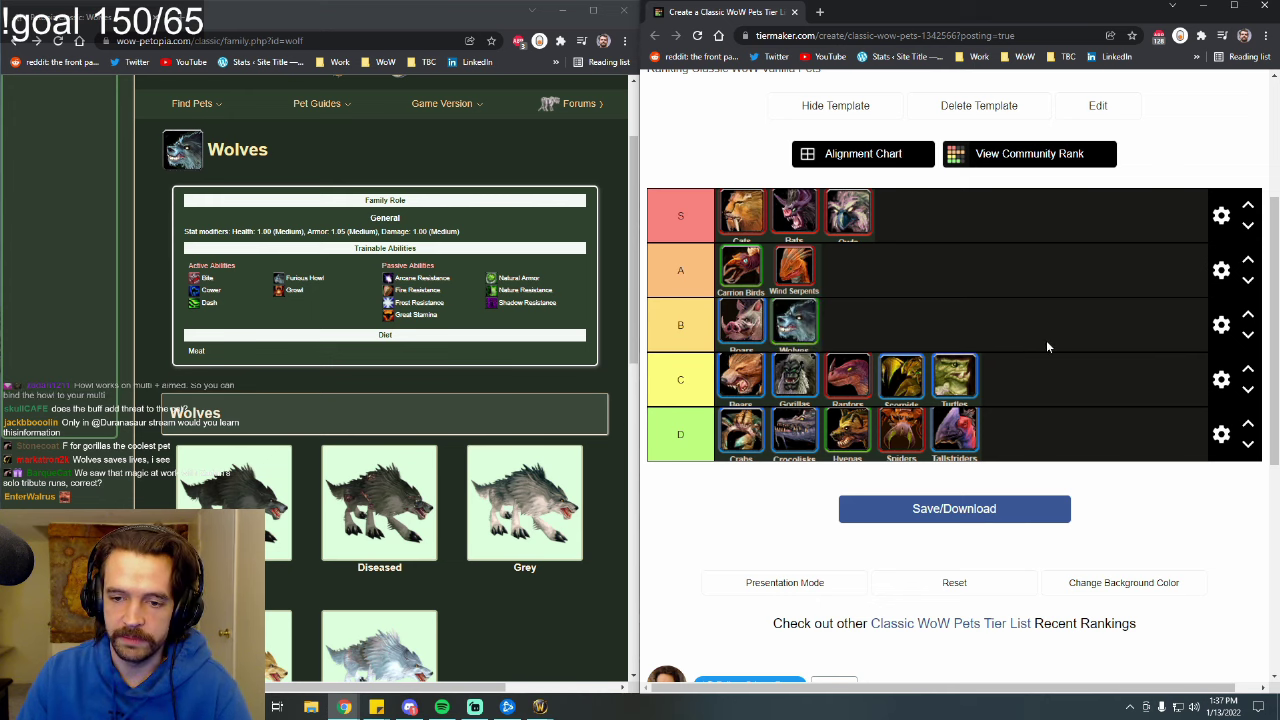